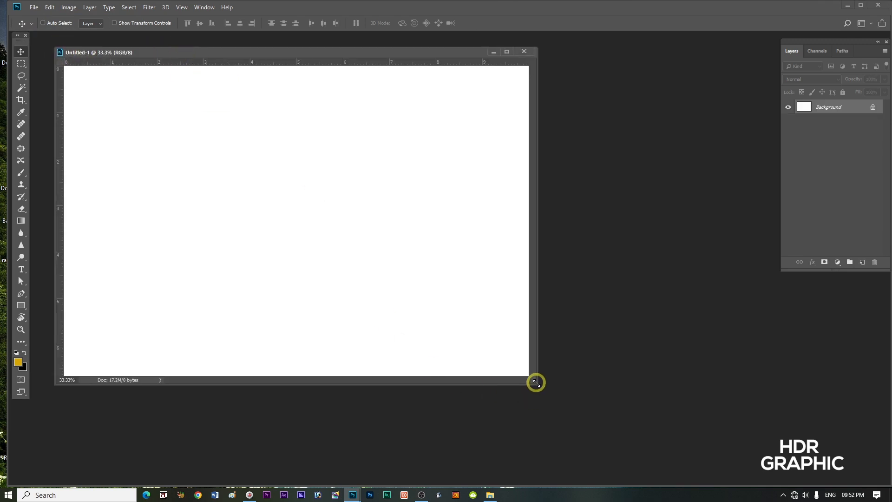
Step: Place the mushroom photo from the file explorer into the document so it fills the canvas, and rasterize its layer
{"action": "left_click_drag", "start_coordinate": [539, 387], "coordinate": [557, 398]}
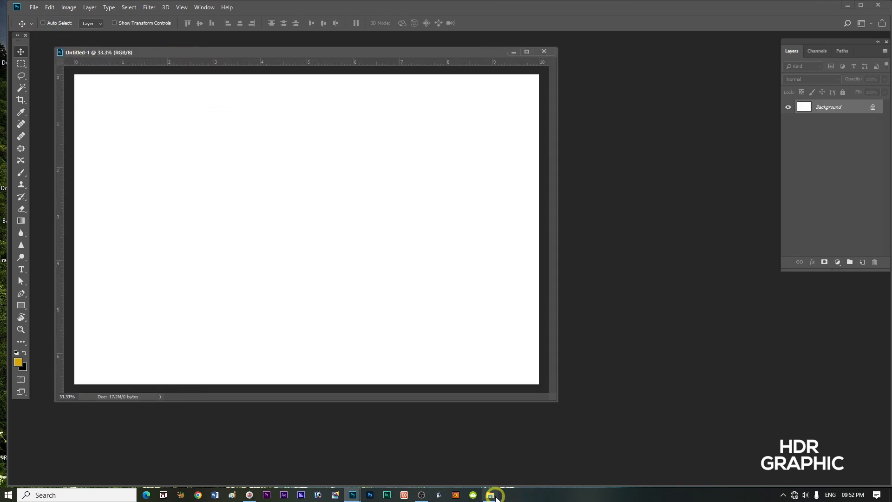
{"action": "left_click", "coordinate": [490, 495]}
{"action": "left_click_drag", "start_coordinate": [199, 86], "coordinate": [424, 307]}
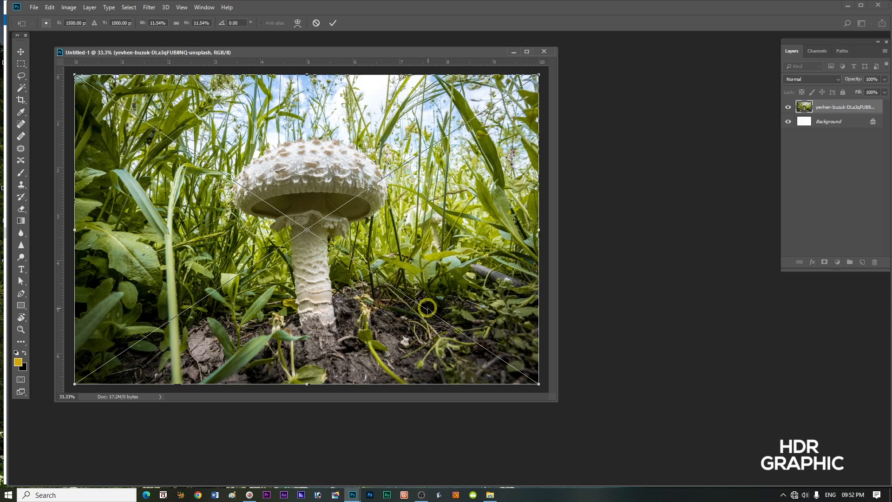
{"action": "key", "text": "Return"}
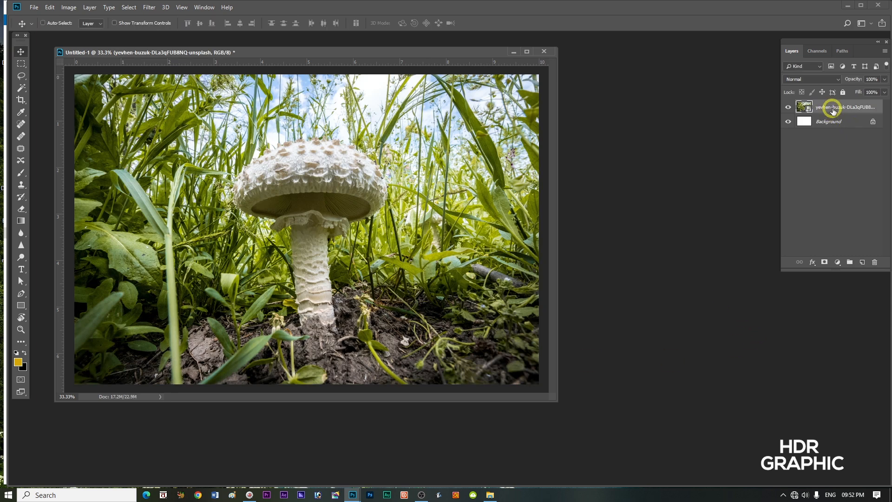
{"action": "right_click", "coordinate": [832, 111]}
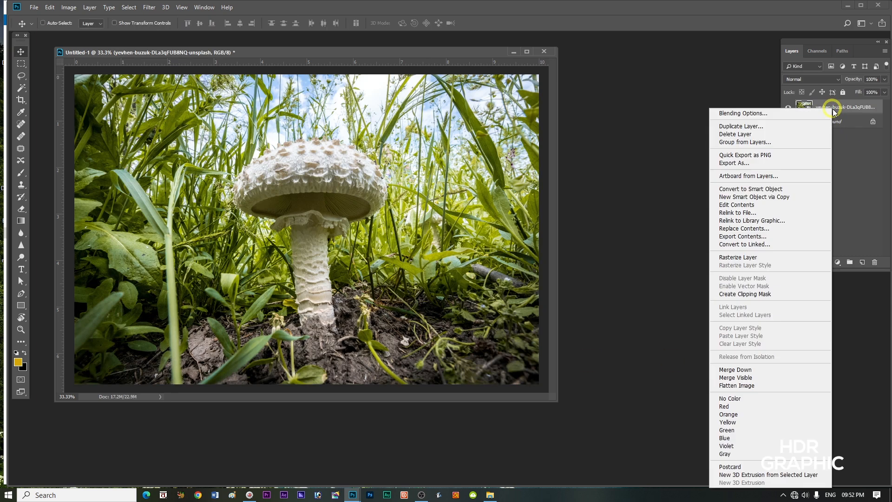
{"action": "left_click", "coordinate": [741, 260]}
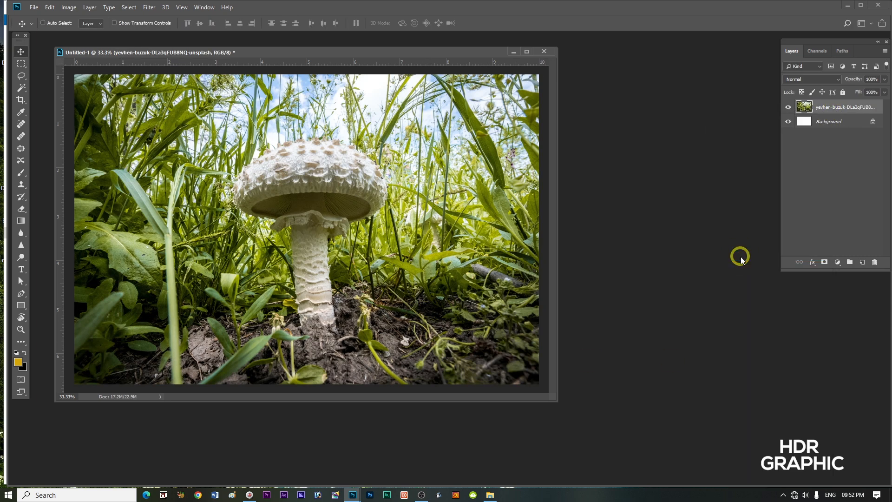
Step: Copy the mushroom to a new layer using Select Subject, with the selection refined by adding and subtracting Lasso areas
{"action": "left_click", "coordinate": [22, 88]}
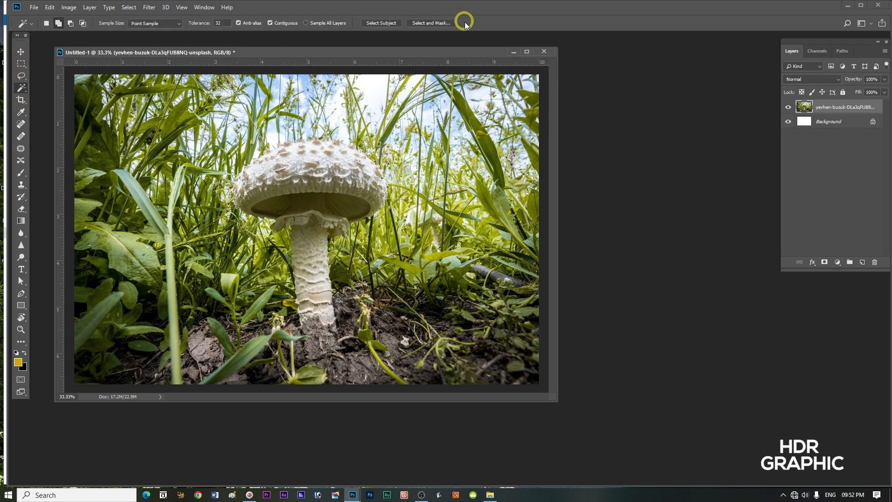
{"action": "left_click", "coordinate": [383, 24]}
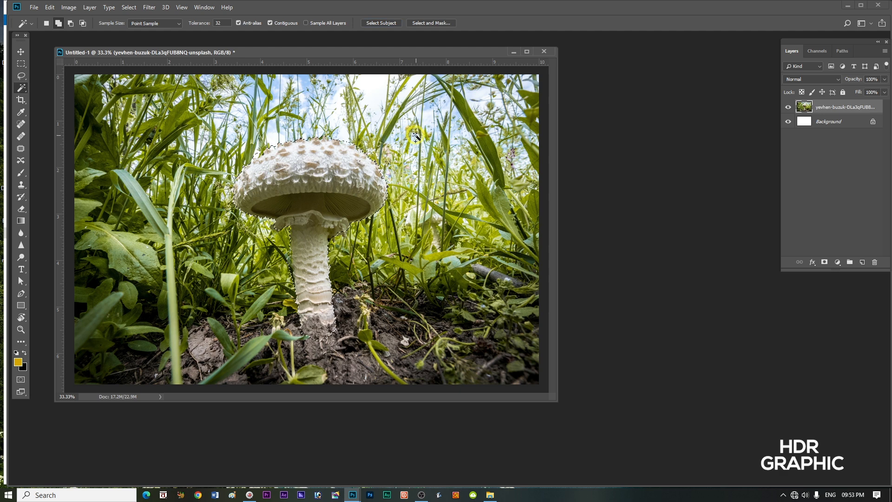
{"action": "left_click", "coordinate": [21, 76]}
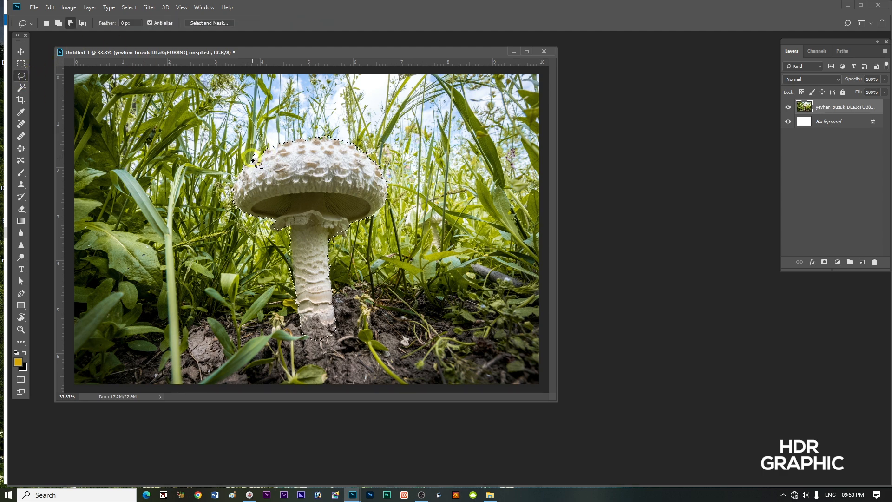
{"action": "left_click", "coordinate": [59, 23]}
{"action": "left_click", "coordinate": [71, 23]}
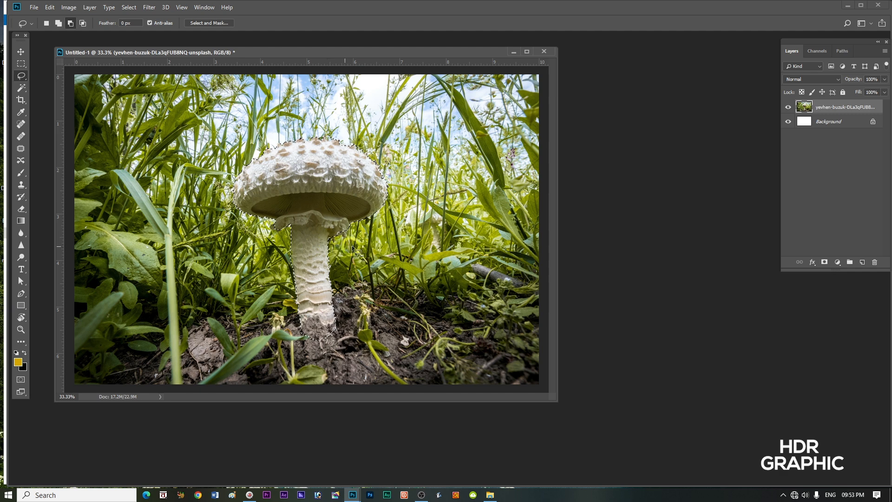
{"action": "key", "text": "ctrl"}
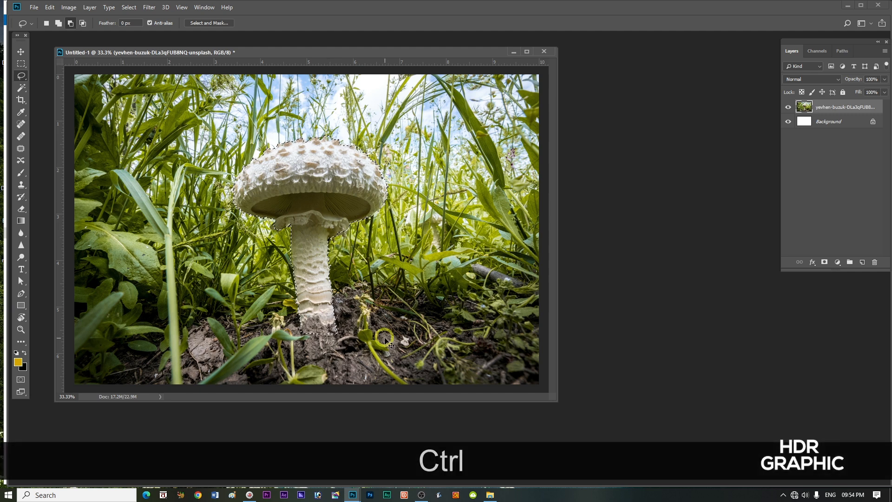
{"action": "key", "text": "ctrl+j"}
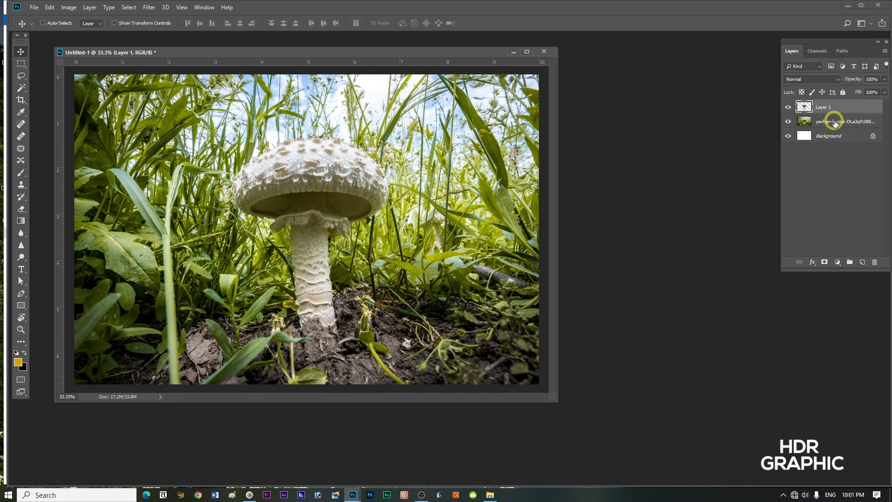
Step: On the photo layer, load the mushroom cutout's outline as a selection with the cutout hidden, and expand it by 20 pixels
{"action": "left_click", "coordinate": [835, 121]}
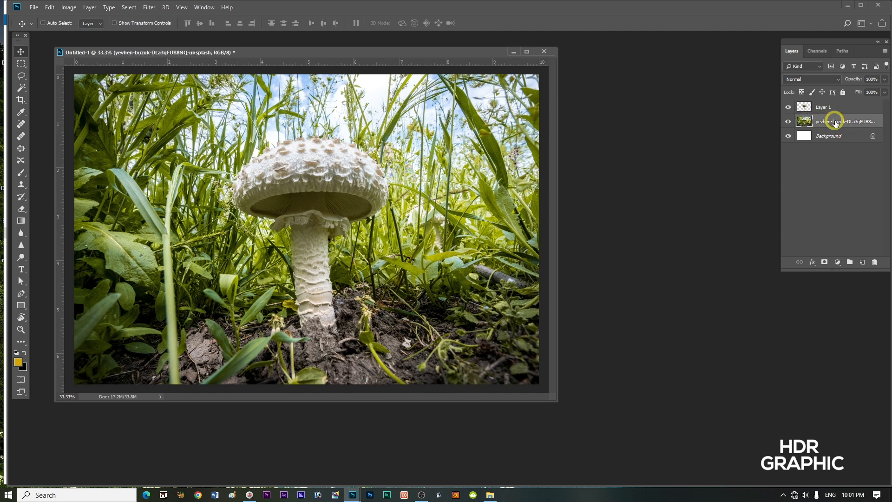
{"action": "left_click", "coordinate": [804, 107], "text": "ctrl"}
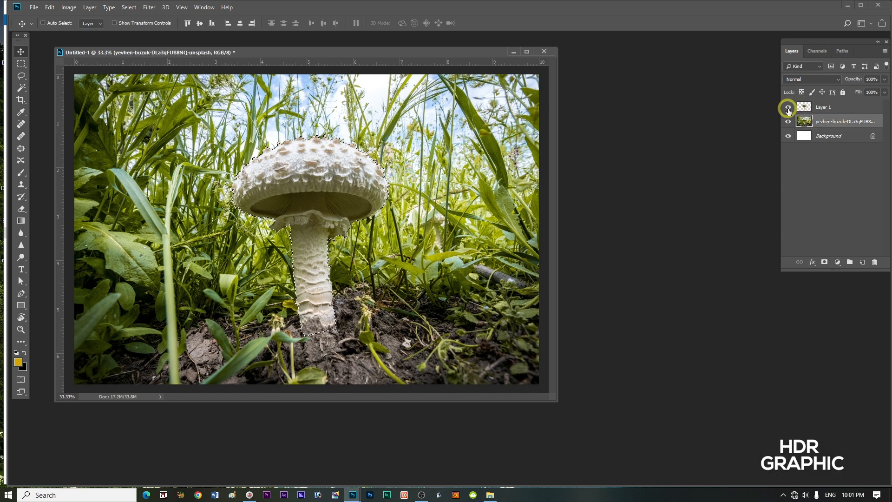
{"action": "left_click", "coordinate": [786, 108]}
{"action": "left_click", "coordinate": [129, 6]}
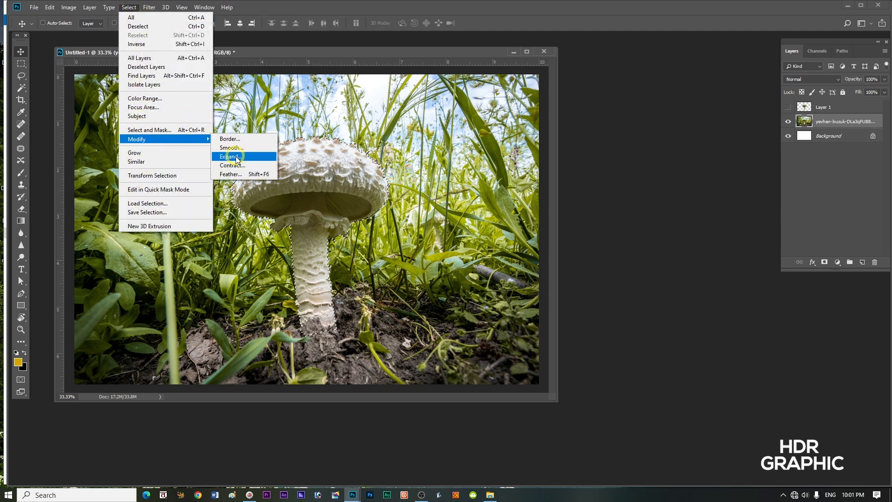
{"action": "left_click", "coordinate": [238, 158]}
{"action": "left_click", "coordinate": [488, 156]}
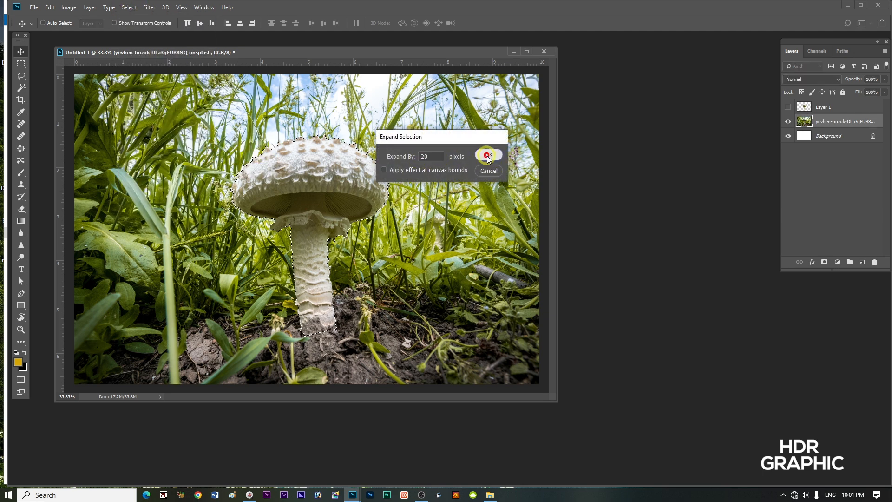
Step: Remove the mushroom from the photo layer with a Content-Aware fill at 100% opacity, and deselect
{"action": "left_click", "coordinate": [21, 62]}
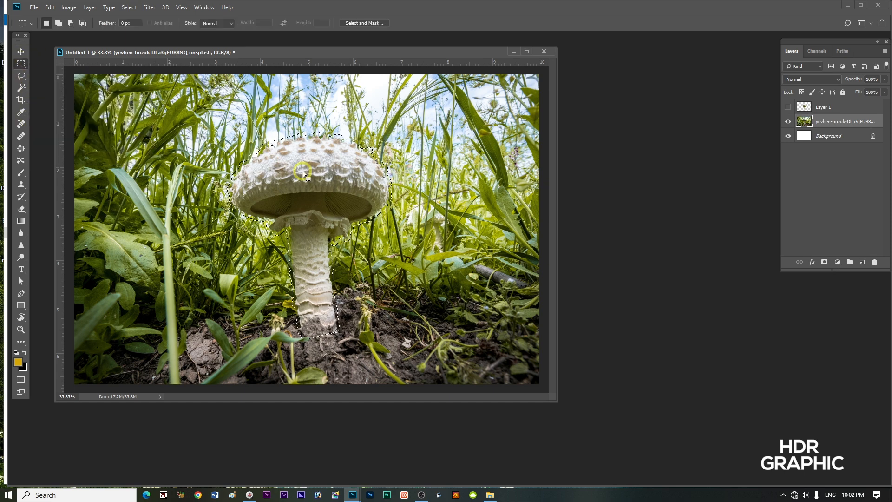
{"action": "right_click", "coordinate": [304, 174]}
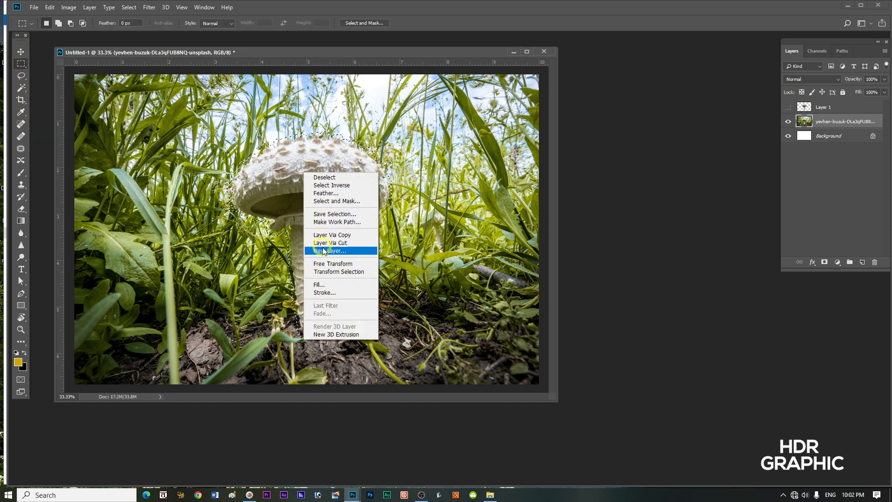
{"action": "left_click", "coordinate": [320, 284]}
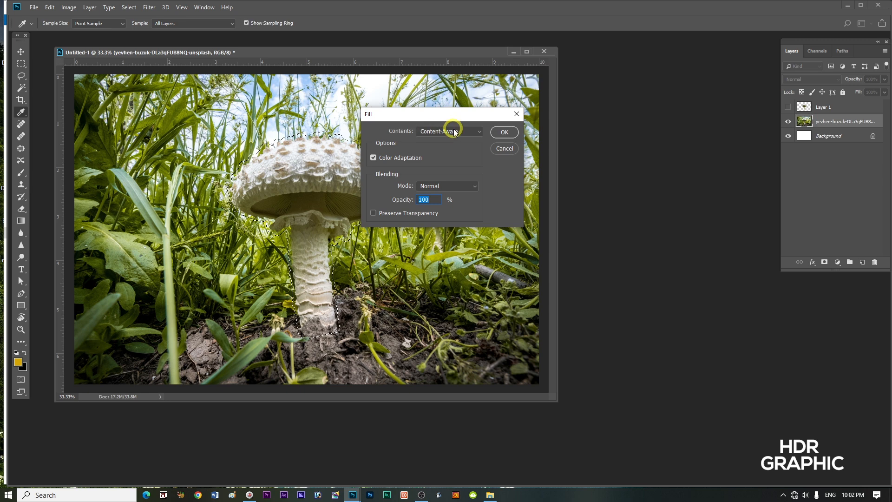
{"action": "left_click", "coordinate": [504, 132]}
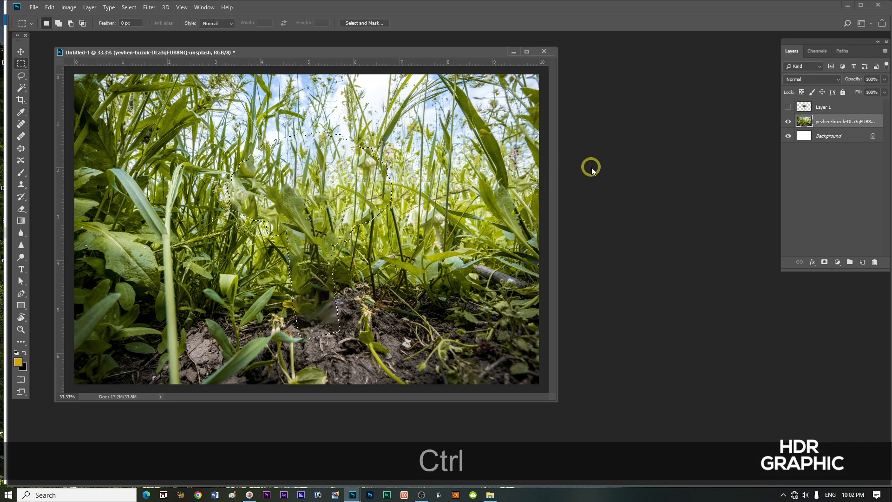
{"action": "key", "text": "ctrl+d"}
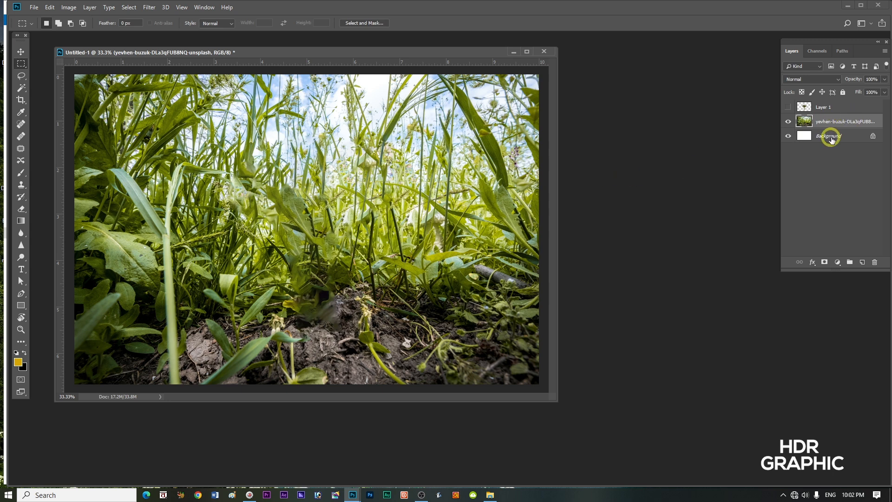
Step: Convert the filled photo layer and the mushroom cutout layer to smart objects, with the cutout visible again
{"action": "right_click", "coordinate": [827, 122]}
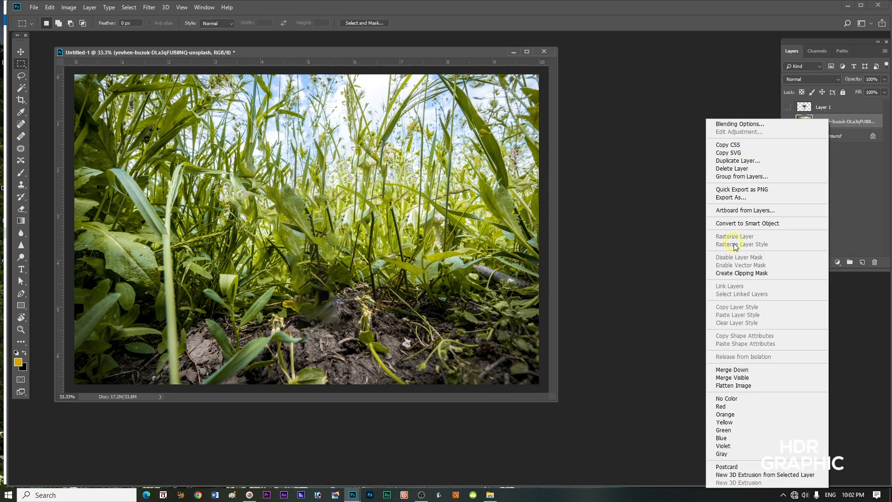
{"action": "left_click", "coordinate": [743, 223]}
{"action": "left_click", "coordinate": [825, 109]}
{"action": "right_click", "coordinate": [824, 109]}
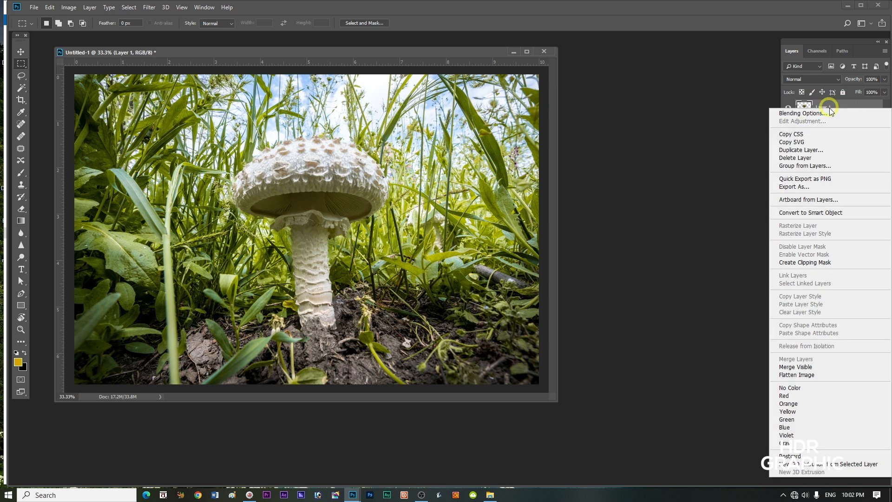
{"action": "left_click", "coordinate": [794, 215]}
Step: Scale the cutout and photo layers together to 88% around their centre
{"action": "left_click", "coordinate": [850, 121], "text": "ctrl"}
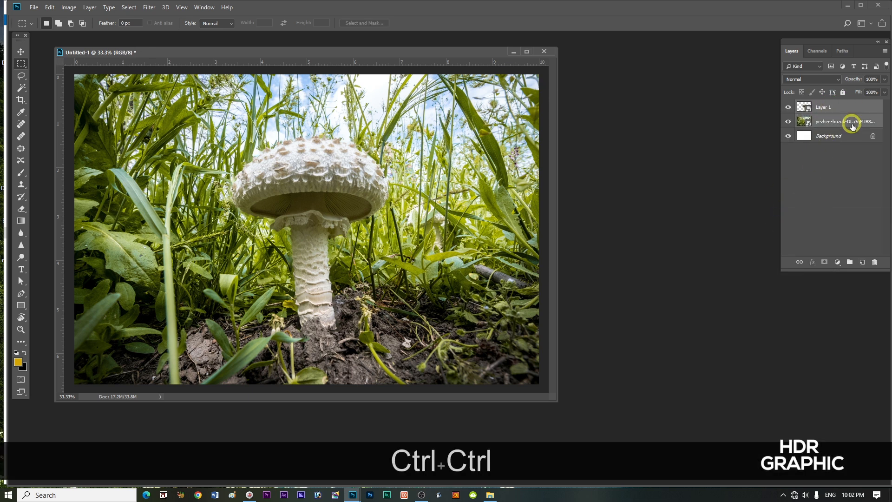
{"action": "key", "text": "ctrl+t"}
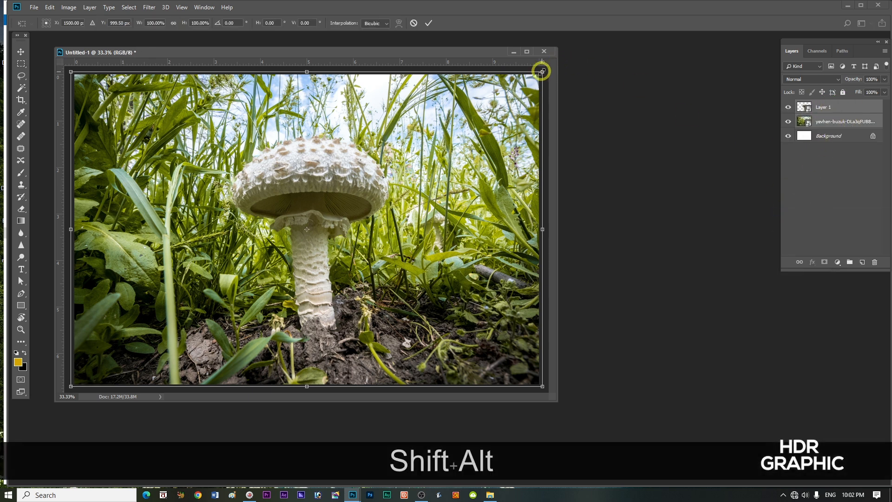
{"action": "left_click_drag", "start_coordinate": [541, 71], "coordinate": [510, 86]}
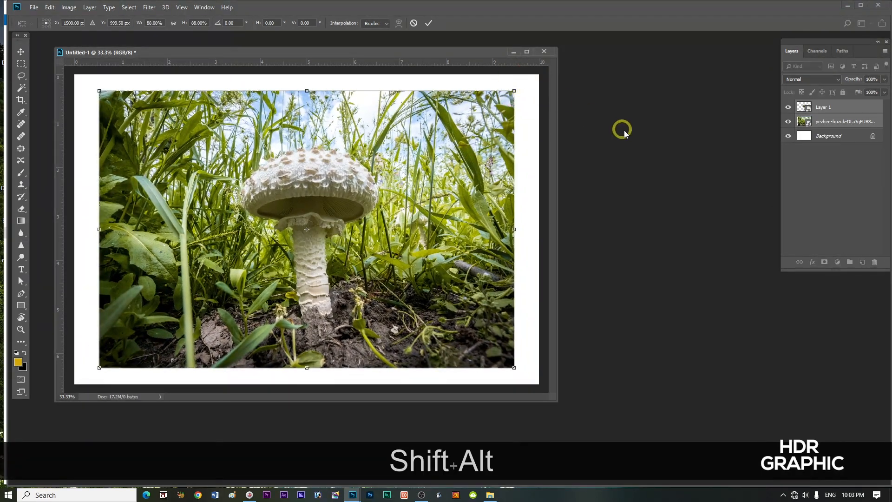
Step: Rasterize the photo layer and select everything outside a rectangle of about 8.75 × 5.82 in set just inside the photo's edges
{"action": "left_click", "coordinate": [821, 122]}
{"action": "right_click", "coordinate": [823, 125]}
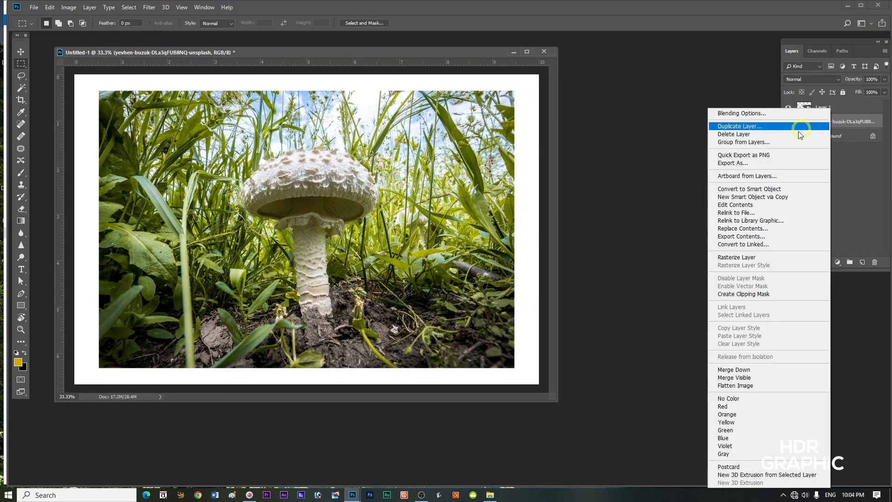
{"action": "left_click", "coordinate": [728, 257]}
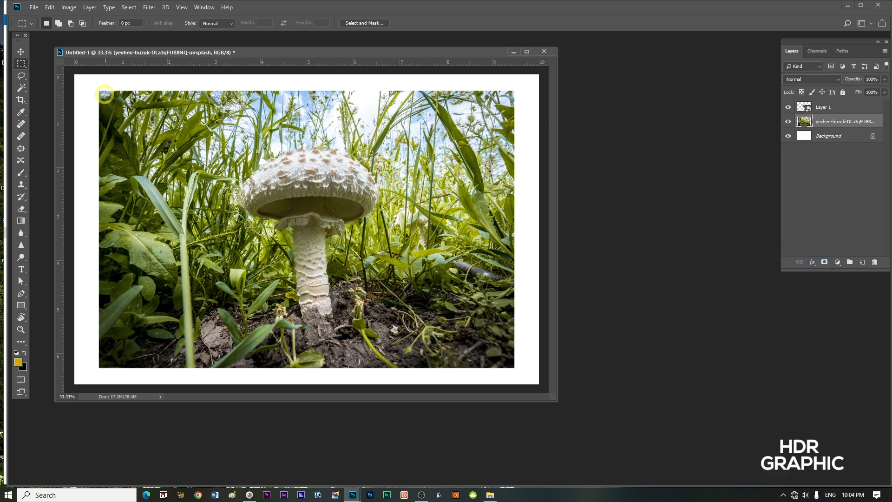
{"action": "left_click_drag", "start_coordinate": [105, 95], "coordinate": [510, 364]}
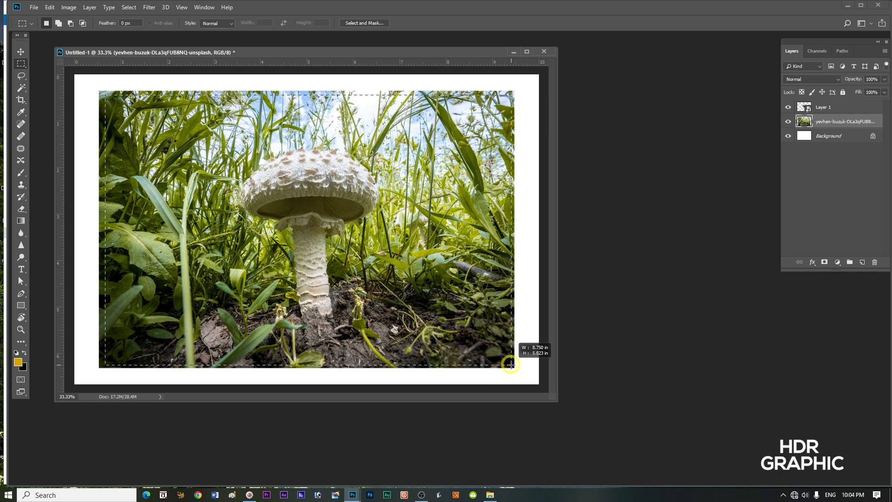
{"action": "key", "text": "Up"}
{"action": "key", "text": "Up"}
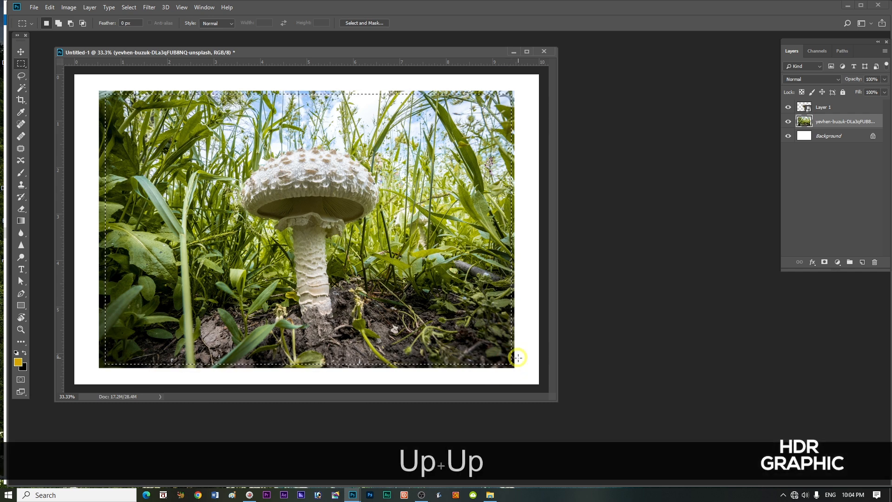
{"action": "key", "text": "Left"}
{"action": "key", "text": "Left"}
{"action": "key", "text": "Left"}
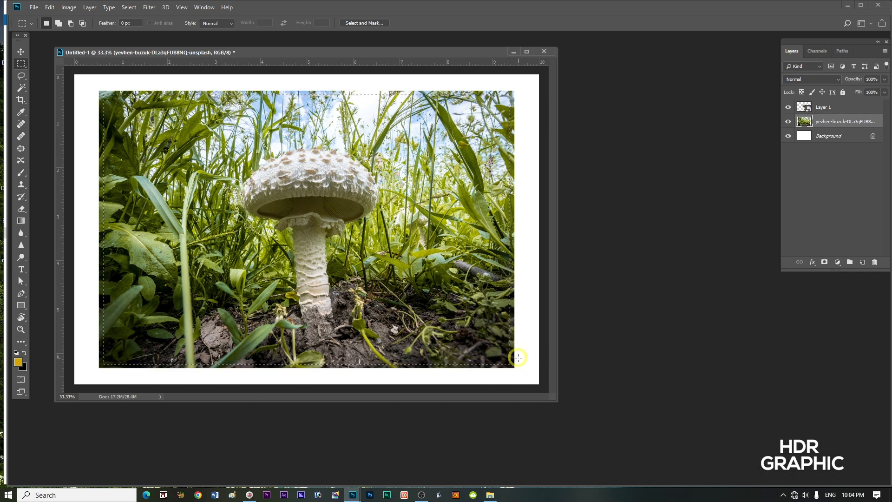
{"action": "key", "text": "ctrl+shift+i"}
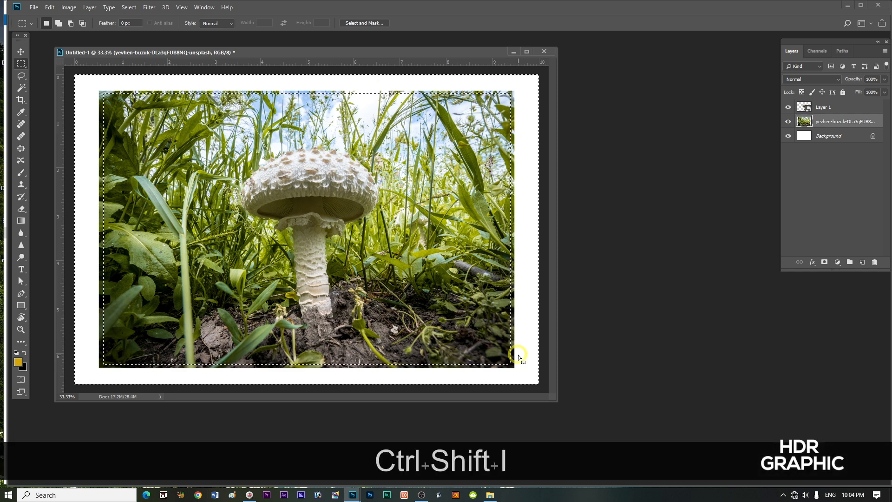
Step: Extend the photo over the white border with a Content-Aware fill at 100% opacity, and deselect
{"action": "right_click", "coordinate": [205, 167]}
{"action": "left_click", "coordinate": [222, 287]}
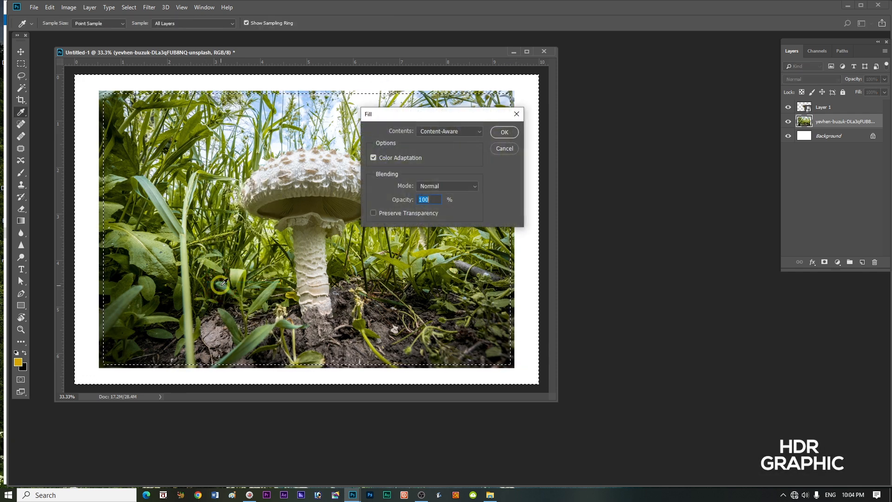
{"action": "left_click", "coordinate": [506, 135]}
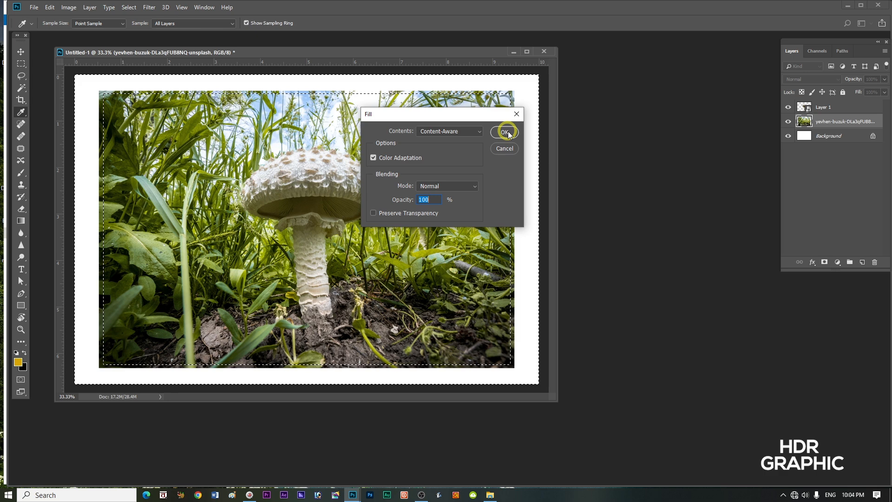
{"action": "left_click", "coordinate": [507, 133]}
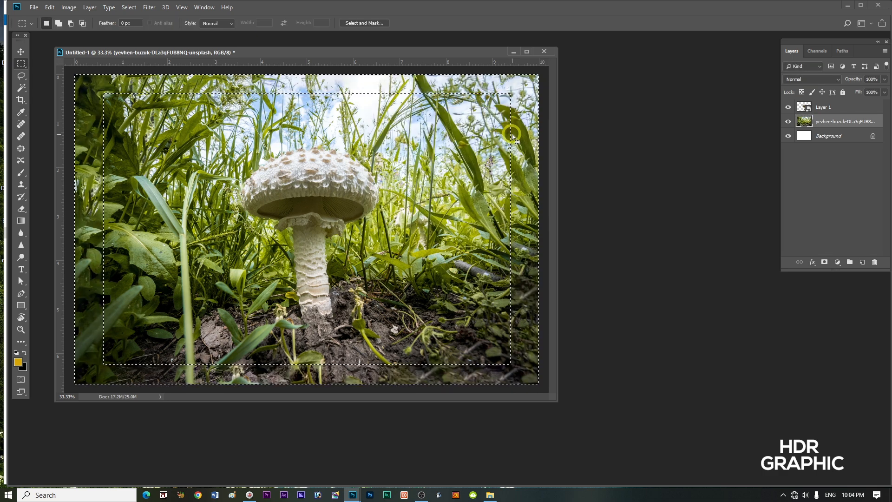
{"action": "key", "text": "ctrl+d"}
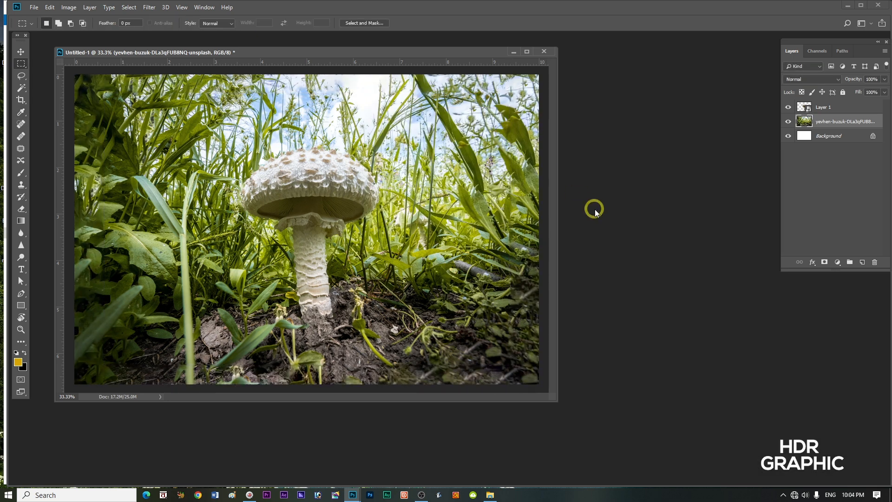
Step: Rasterize the mushroom cutout layer and convert the photo layer below it to a smart object
{"action": "left_click", "coordinate": [835, 108]}
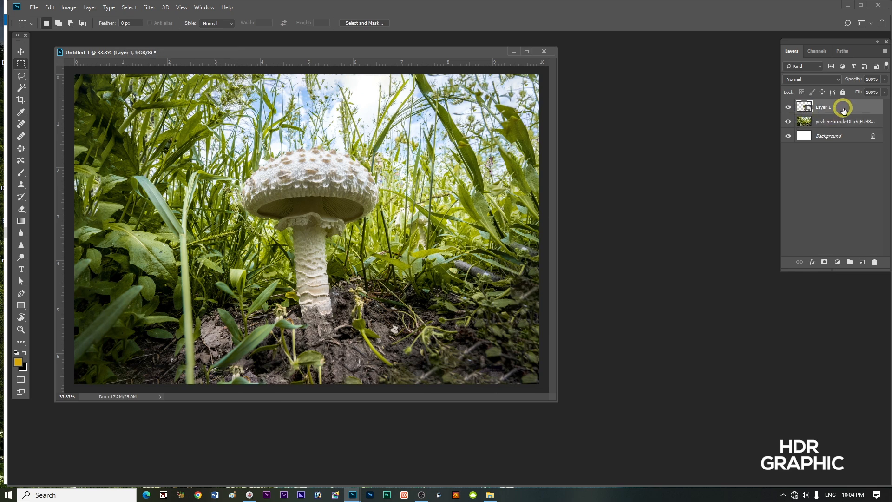
{"action": "right_click", "coordinate": [843, 109]}
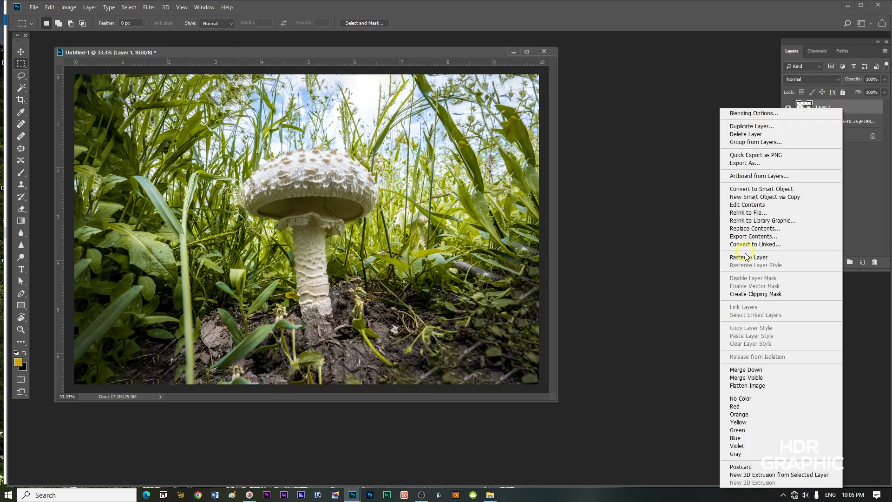
{"action": "left_click", "coordinate": [745, 255]}
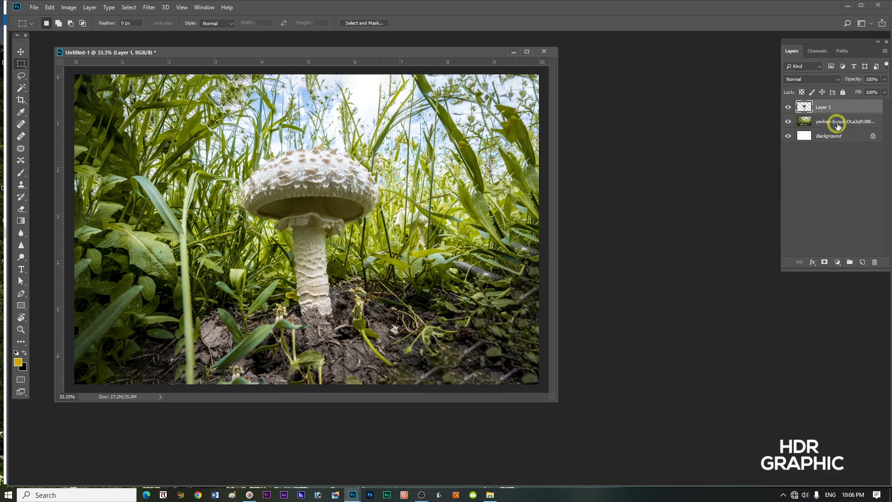
{"action": "left_click", "coordinate": [837, 124]}
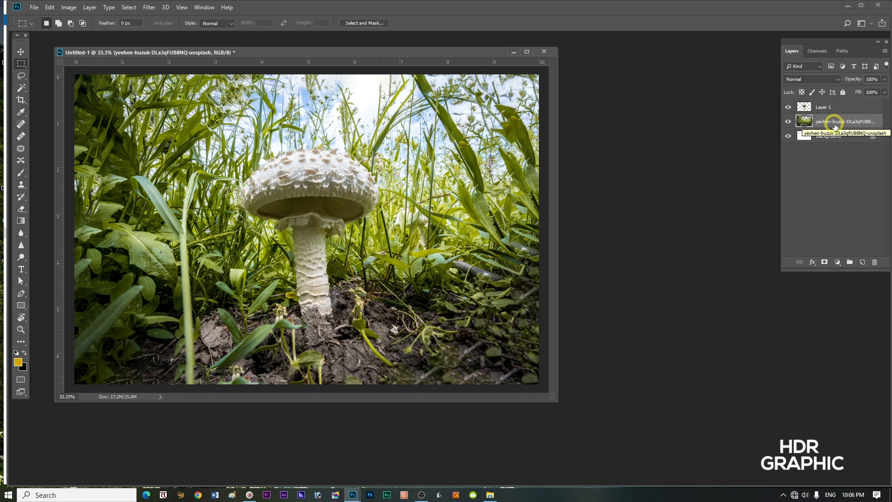
{"action": "right_click", "coordinate": [833, 124]}
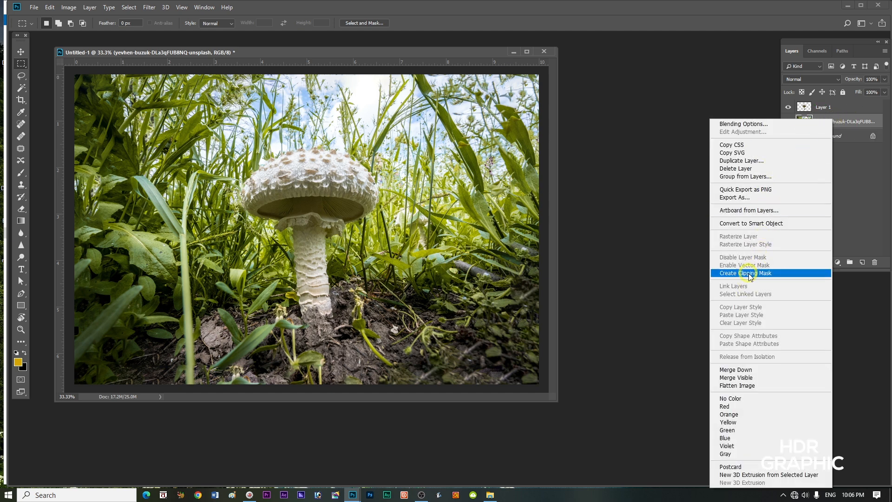
{"action": "left_click", "coordinate": [761, 228]}
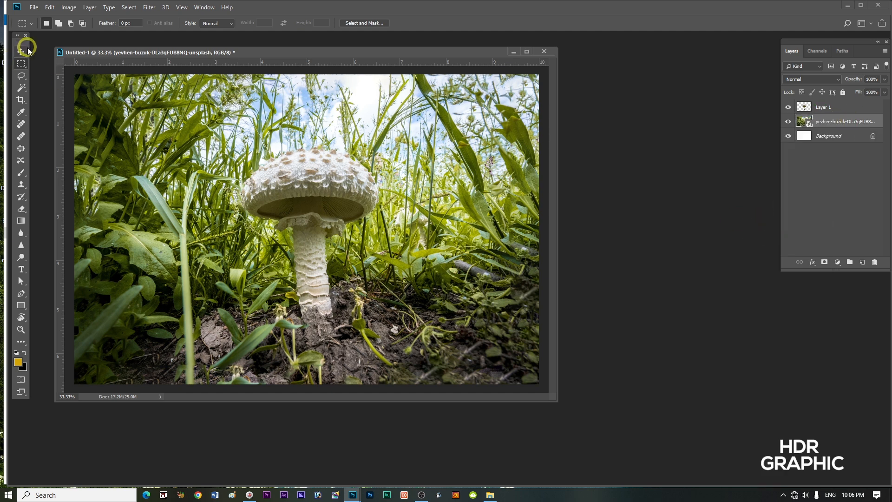
Step: Apply a Gaussian Blur with a radius of 13.9 pixels to the photo smart object
{"action": "left_click", "coordinate": [150, 7]}
{"action": "mouse_move", "coordinate": [156, 121]}
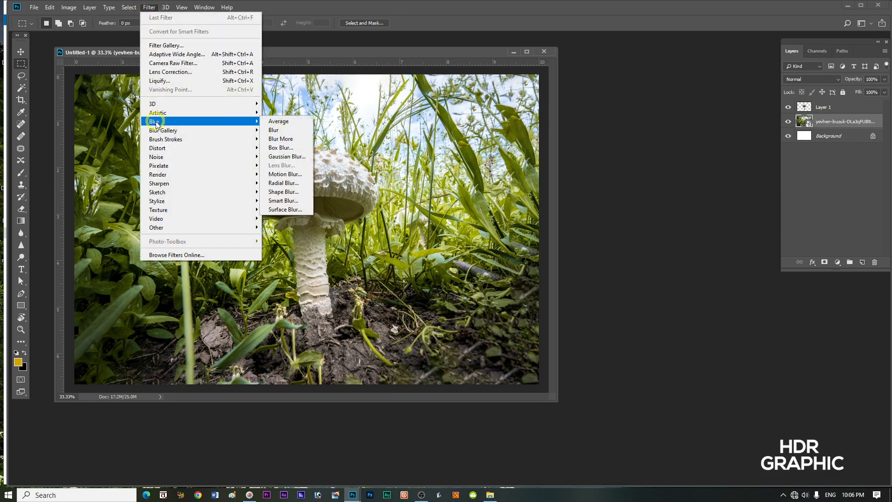
{"action": "left_click", "coordinate": [287, 157]}
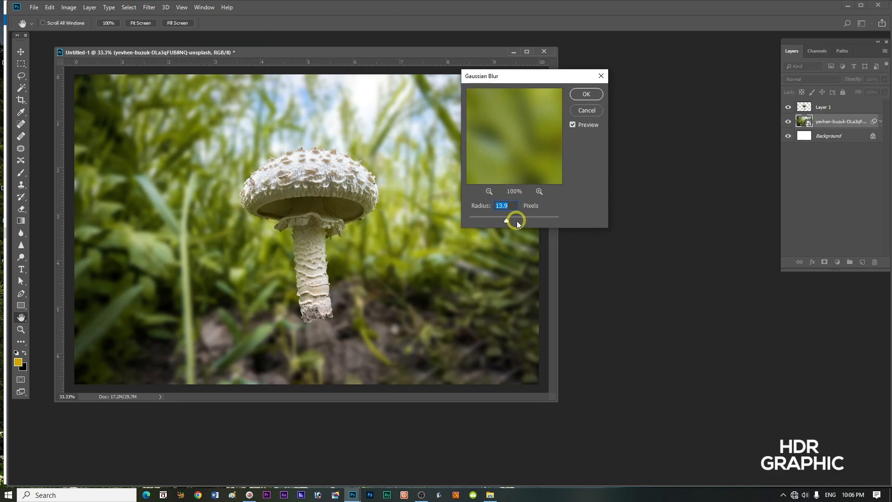
{"action": "left_click", "coordinate": [505, 221]}
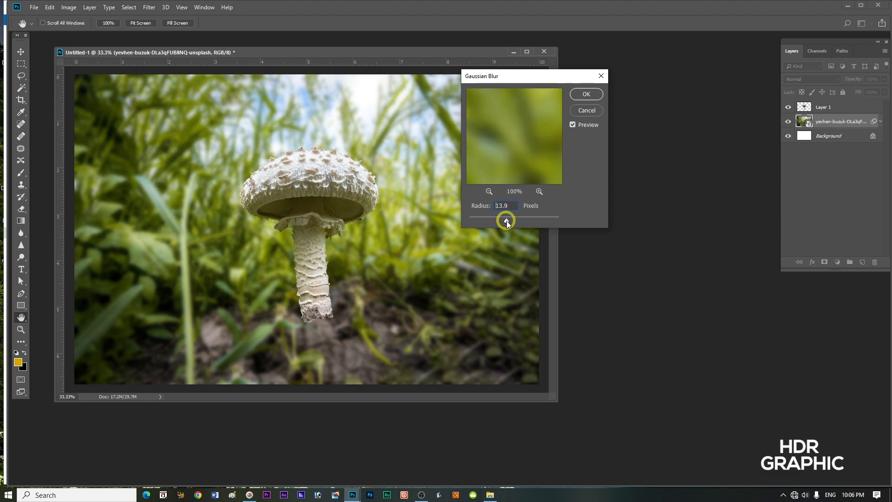
{"action": "left_click", "coordinate": [586, 95]}
Step: Fade the blur out of the foreground with a vertical black-to-transparent gradient on the smart filter mask, from the bottom edge up to the mushroom cap
{"action": "left_click", "coordinate": [818, 135]}
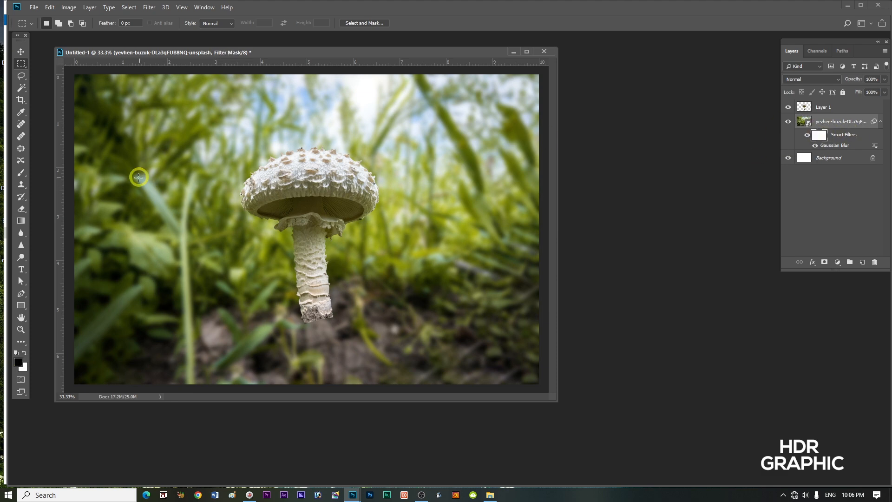
{"action": "left_click", "coordinate": [20, 222]}
{"action": "left_click_drag", "start_coordinate": [316, 387], "coordinate": [309, 200]}
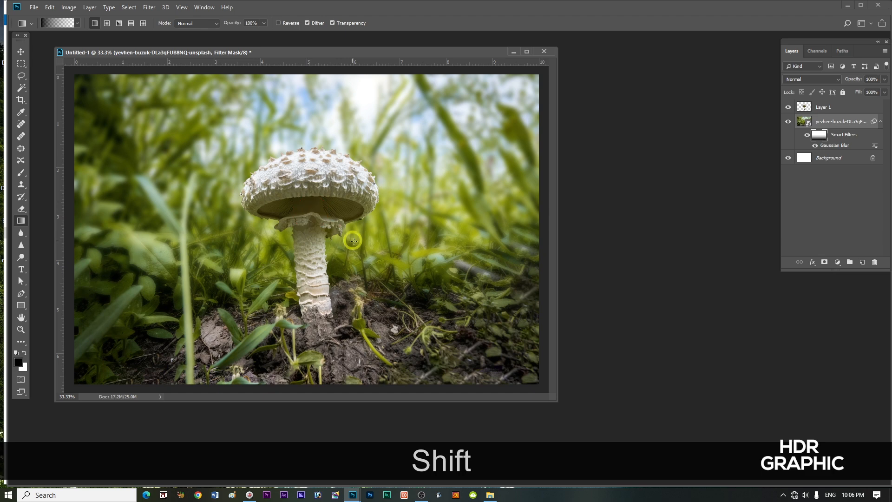
Step: Scale the mushroom cutout to about 72% around its centre and move it down so the stem stands on the soil
{"action": "left_click", "coordinate": [826, 104]}
{"action": "key", "text": "ctrl+t"}
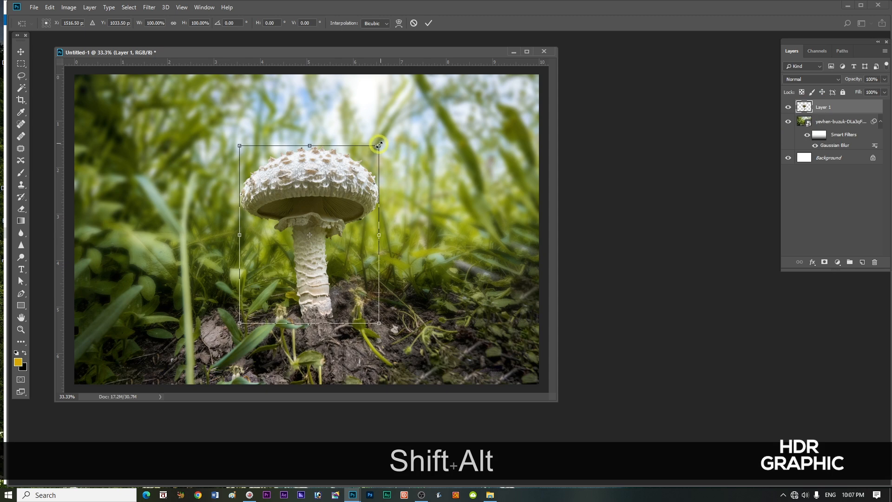
{"action": "left_click_drag", "start_coordinate": [379, 144], "coordinate": [359, 164]}
{"action": "left_click", "coordinate": [21, 52]}
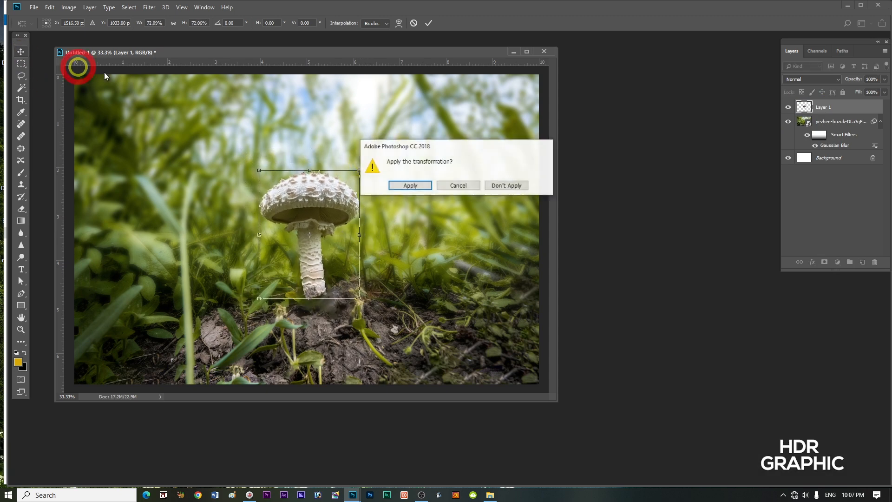
{"action": "left_click", "coordinate": [421, 189]}
{"action": "left_click_drag", "start_coordinate": [311, 248], "coordinate": [320, 288]}
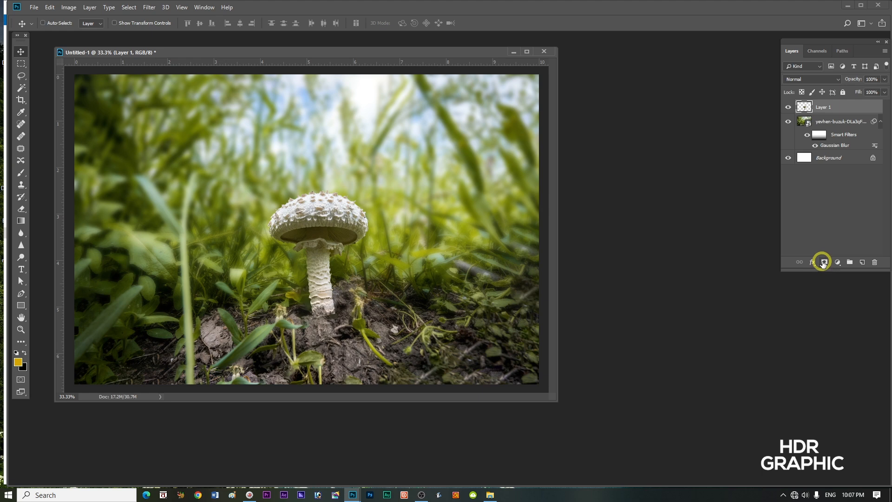
Step: Add a layer mask to the cutout, blend the stem base with a 150 px black brush at 100% opacity, and shift the mushroom slightly right
{"action": "left_click", "coordinate": [825, 262]}
{"action": "left_click", "coordinate": [21, 172]}
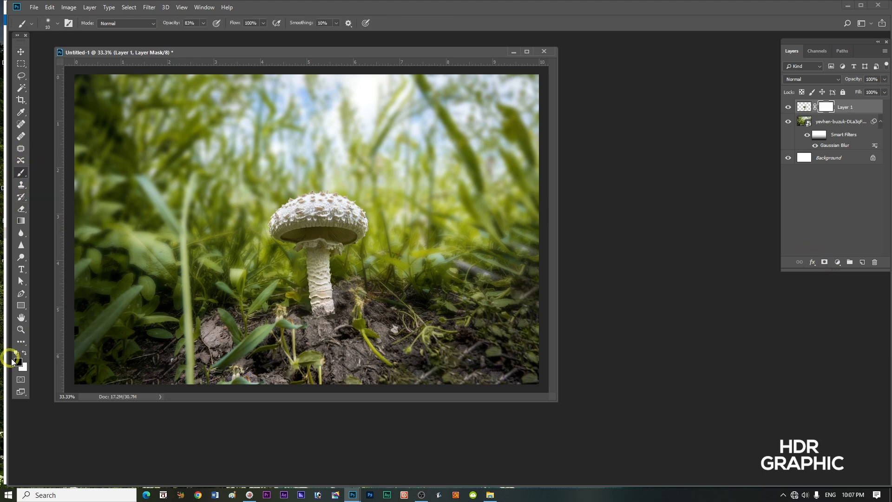
{"action": "key", "text": "bracketright"}
{"action": "key", "text": "bracketright"}
{"action": "key", "text": "bracketright"}
{"action": "key", "text": "bracketright"}
{"action": "key", "text": "bracketright"}
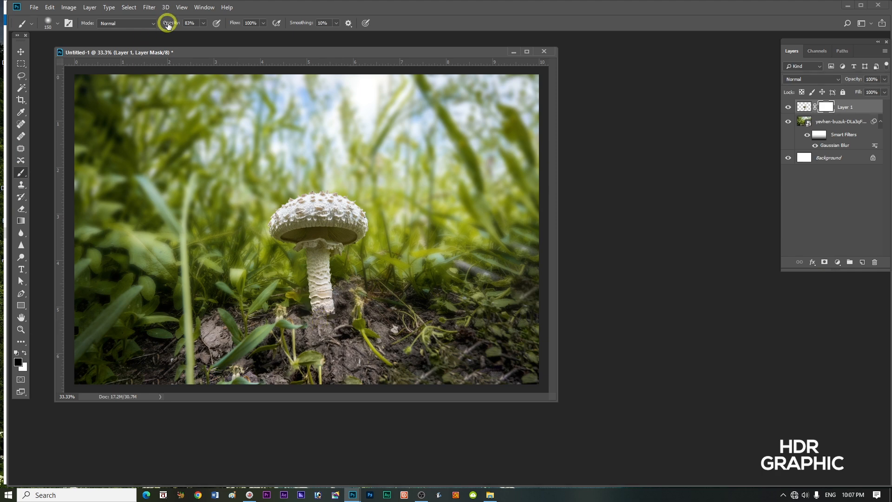
{"action": "left_click_drag", "start_coordinate": [167, 23], "coordinate": [234, 21]}
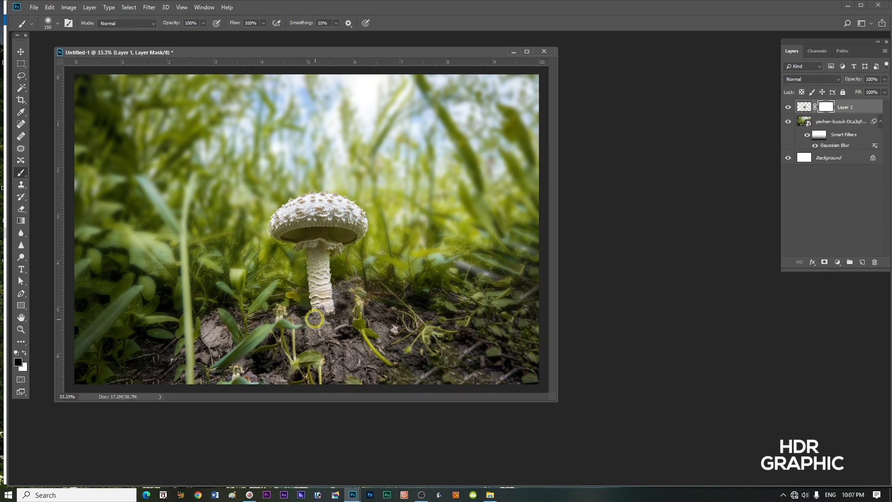
{"action": "left_click_drag", "start_coordinate": [315, 320], "coordinate": [346, 318]}
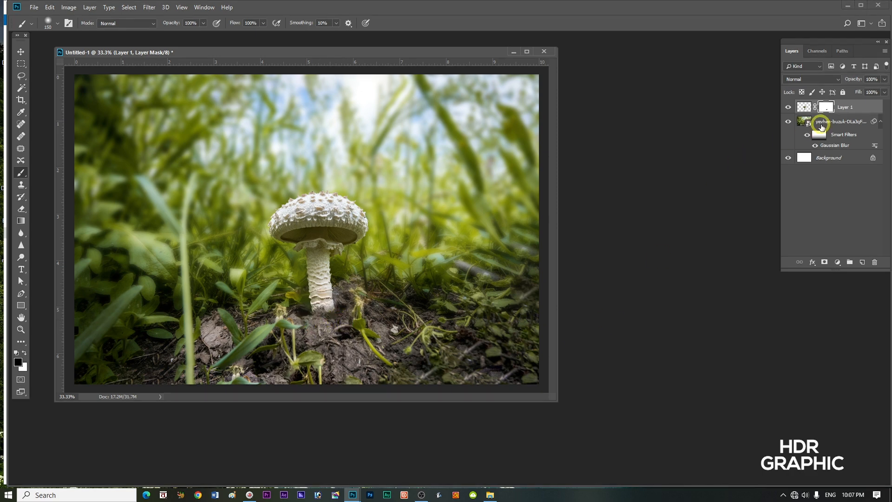
{"action": "left_click", "coordinate": [20, 52]}
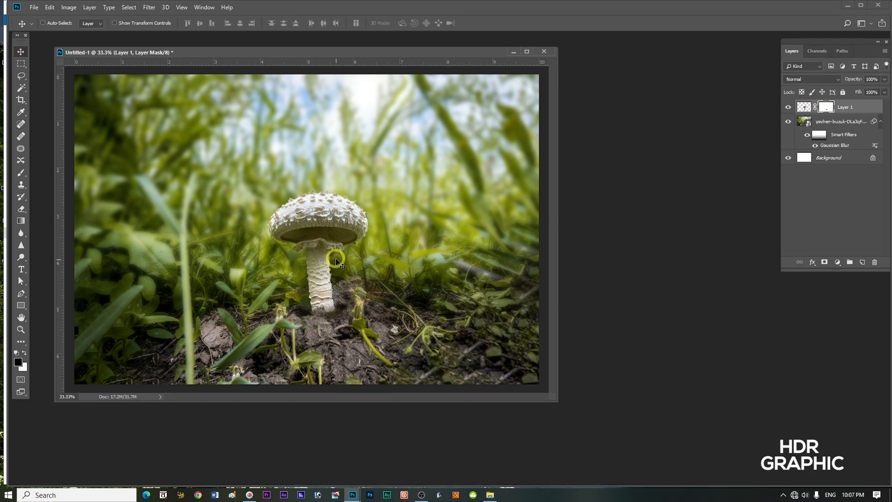
{"action": "left_click_drag", "start_coordinate": [325, 260], "coordinate": [330, 260]}
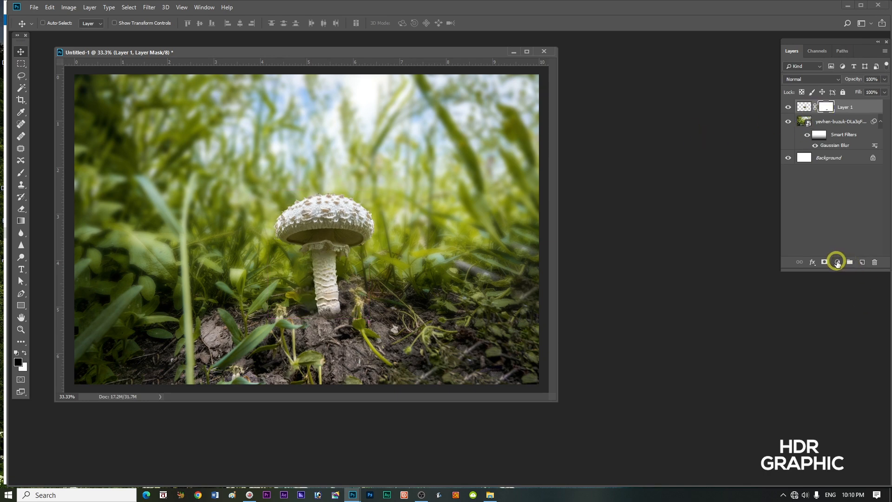
Step: Add a Brightness/Contrast adjustment layer above the mushroom with brightness -118 and contrast -15
{"action": "left_click", "coordinate": [837, 262]}
{"action": "left_click", "coordinate": [832, 303]}
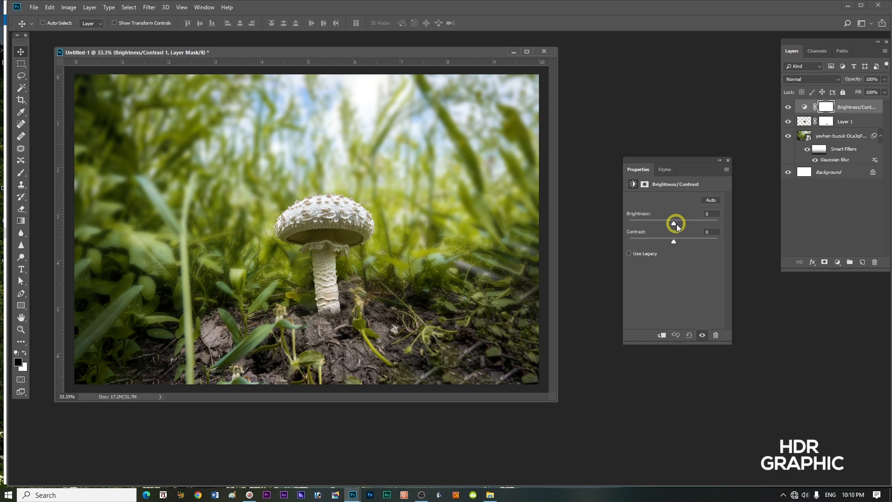
{"action": "left_click_drag", "start_coordinate": [672, 224], "coordinate": [640, 225]}
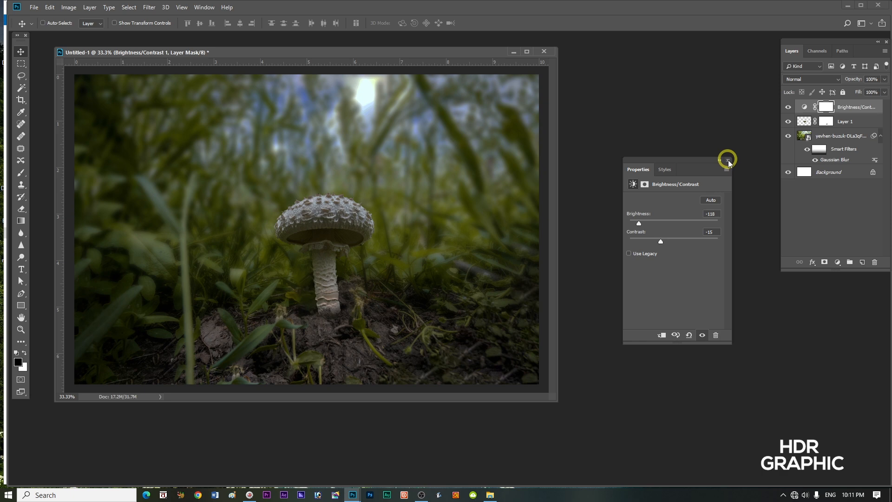
{"action": "left_click", "coordinate": [728, 161]}
Step: Add a black solid color fill layer on top and lower its opacity to 86%
{"action": "left_click", "coordinate": [837, 262]}
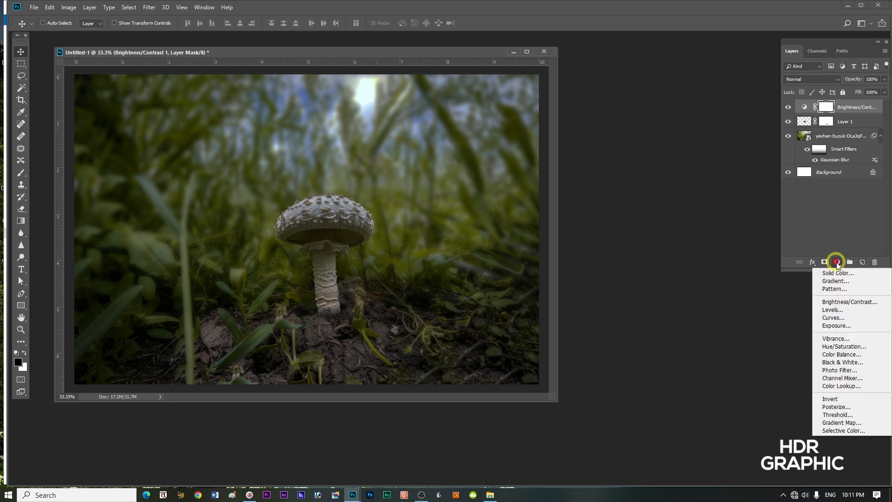
{"action": "left_click", "coordinate": [834, 273]}
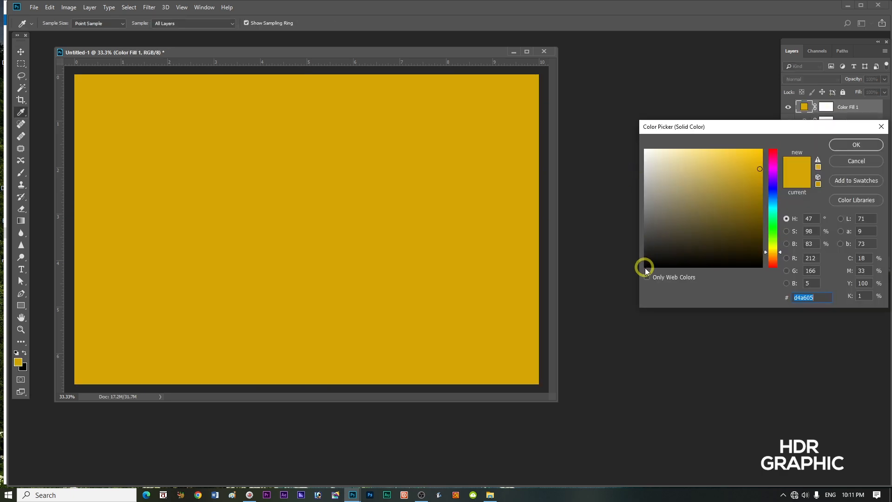
{"action": "left_click", "coordinate": [644, 266]}
{"action": "left_click", "coordinate": [856, 145]}
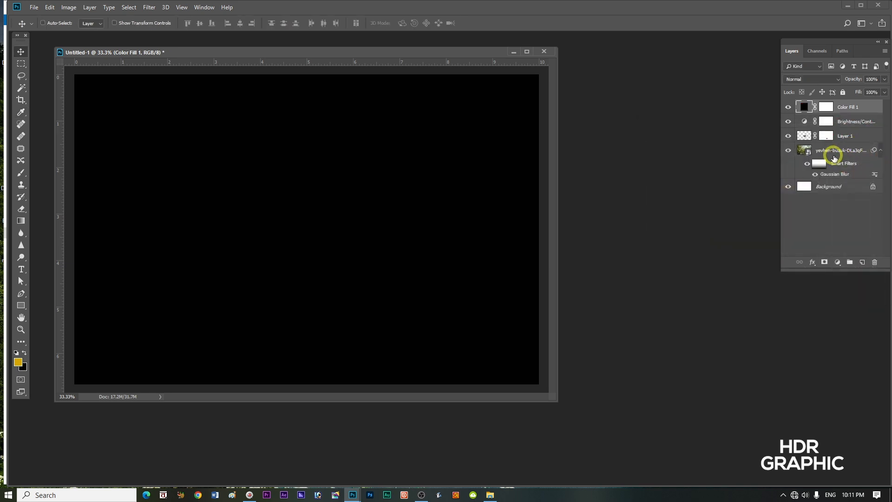
{"action": "left_click_drag", "start_coordinate": [856, 80], "coordinate": [852, 81]}
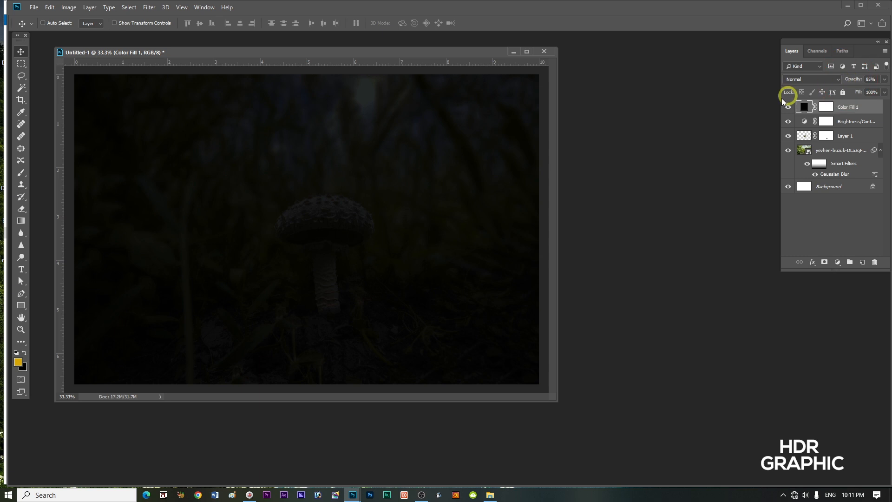
Step: Reveal the mushroom and its immediate surroundings by painting the black fill's mask with a 500 px black brush at 90% opacity
{"action": "left_click", "coordinate": [21, 174]}
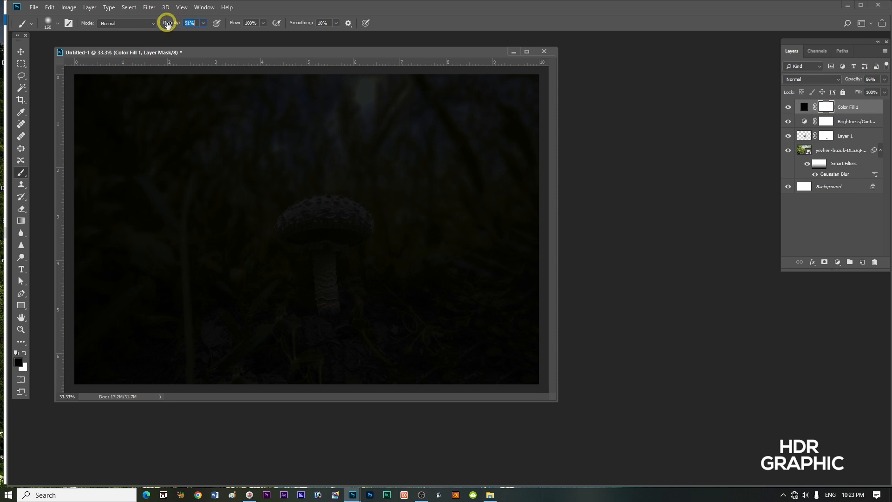
{"action": "key", "text": "bracketright"}
{"action": "key", "text": "bracketright"}
{"action": "key", "text": "bracketright"}
{"action": "key", "text": "bracketright"}
{"action": "key", "text": "bracketright"}
{"action": "key", "text": "bracketright"}
{"action": "key", "text": "bracketright"}
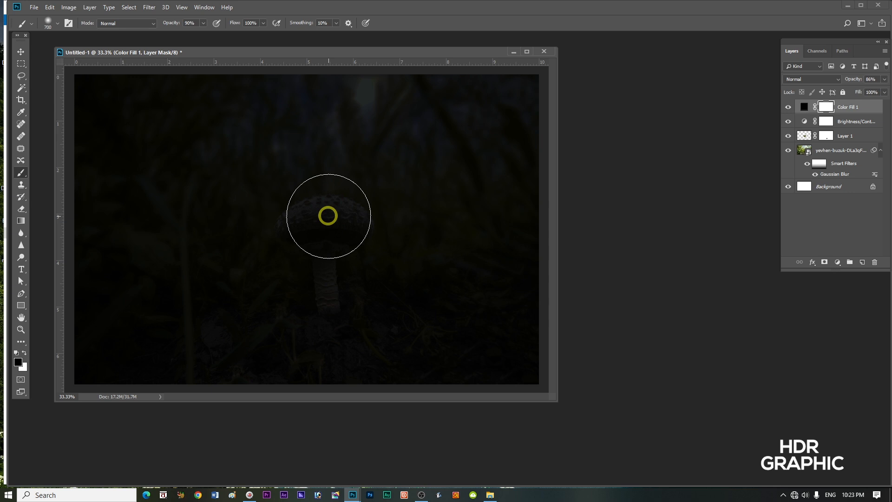
{"action": "key", "text": "bracketleft"}
{"action": "key", "text": "bracketleft"}
{"action": "mouse_move", "coordinate": [329, 215]}
{"action": "left_mouse_down"}
{"action": "mouse_move", "coordinate": [291, 202]}
{"action": "mouse_move", "coordinate": [304, 180]}
{"action": "mouse_move", "coordinate": [329, 180]}
{"action": "mouse_move", "coordinate": [350, 203]}
{"action": "mouse_move", "coordinate": [360, 237]}
{"action": "mouse_move", "coordinate": [354, 298]}
{"action": "mouse_move", "coordinate": [326, 316]}
{"action": "mouse_move", "coordinate": [292, 298]}
{"action": "mouse_move", "coordinate": [280, 248]}
{"action": "mouse_move", "coordinate": [273, 319]}
{"action": "mouse_move", "coordinate": [284, 327]}
{"action": "mouse_move", "coordinate": [367, 304]}
{"action": "mouse_move", "coordinate": [385, 285]}
{"action": "mouse_move", "coordinate": [357, 332]}
{"action": "mouse_move", "coordinate": [295, 324]}
{"action": "left_mouse_up"}
{"action": "key", "text": "ctrl+z"}
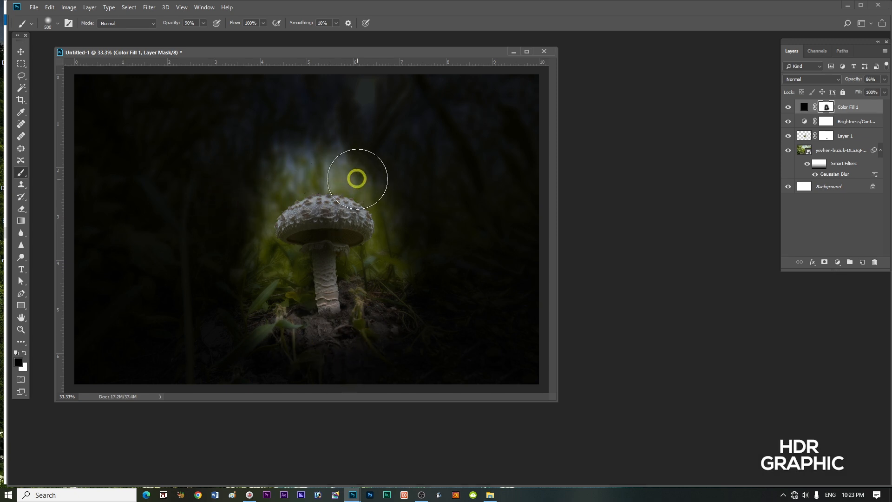
{"action": "mouse_move", "coordinate": [361, 189]}
{"action": "left_mouse_down"}
{"action": "mouse_move", "coordinate": [368, 221]}
{"action": "mouse_move", "coordinate": [308, 254]}
{"action": "mouse_move", "coordinate": [280, 194]}
{"action": "mouse_move", "coordinate": [278, 210]}
{"action": "mouse_move", "coordinate": [339, 230]}
{"action": "mouse_move", "coordinate": [283, 231]}
{"action": "left_mouse_up"}
Step: Soften and widen the revealed area on the fill's mask with the brush at 30% and 15% opacity, and set the fill layer's opacity to 80%
{"action": "left_click_drag", "start_coordinate": [176, 23], "coordinate": [150, 25]}
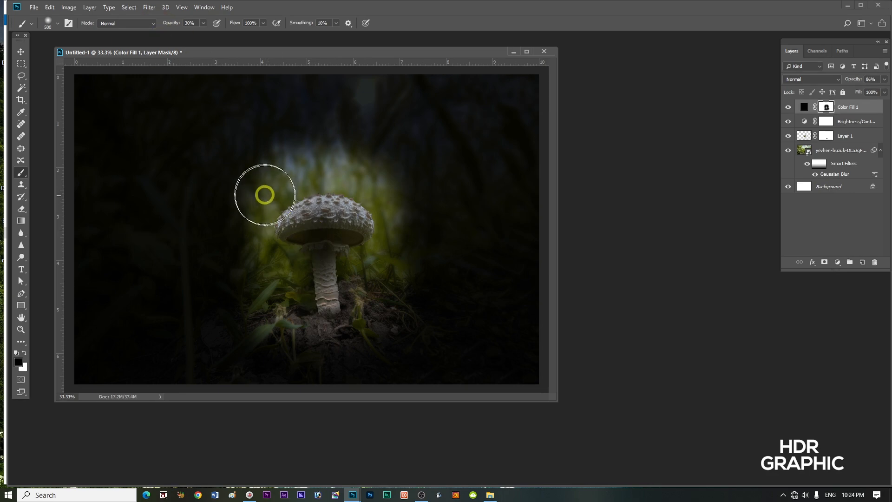
{"action": "mouse_move", "coordinate": [252, 194]}
{"action": "left_mouse_down"}
{"action": "mouse_move", "coordinate": [241, 275]}
{"action": "mouse_move", "coordinate": [246, 189]}
{"action": "mouse_move", "coordinate": [277, 149]}
{"action": "mouse_move", "coordinate": [313, 132]}
{"action": "mouse_move", "coordinate": [338, 134]}
{"action": "mouse_move", "coordinate": [388, 179]}
{"action": "mouse_move", "coordinate": [414, 241]}
{"action": "mouse_move", "coordinate": [407, 211]}
{"action": "mouse_move", "coordinate": [409, 272]}
{"action": "mouse_move", "coordinate": [384, 307]}
{"action": "mouse_move", "coordinate": [396, 311]}
{"action": "mouse_move", "coordinate": [363, 334]}
{"action": "mouse_move", "coordinate": [273, 333]}
{"action": "mouse_move", "coordinate": [401, 318]}
{"action": "mouse_move", "coordinate": [333, 327]}
{"action": "mouse_move", "coordinate": [244, 306]}
{"action": "mouse_move", "coordinate": [261, 321]}
{"action": "mouse_move", "coordinate": [243, 300]}
{"action": "mouse_move", "coordinate": [237, 205]}
{"action": "mouse_move", "coordinate": [312, 153]}
{"action": "mouse_move", "coordinate": [216, 282]}
{"action": "mouse_move", "coordinate": [298, 329]}
{"action": "mouse_move", "coordinate": [345, 332]}
{"action": "mouse_move", "coordinate": [420, 297]}
{"action": "mouse_move", "coordinate": [393, 292]}
{"action": "mouse_move", "coordinate": [410, 220]}
{"action": "mouse_move", "coordinate": [391, 176]}
{"action": "left_mouse_up"}
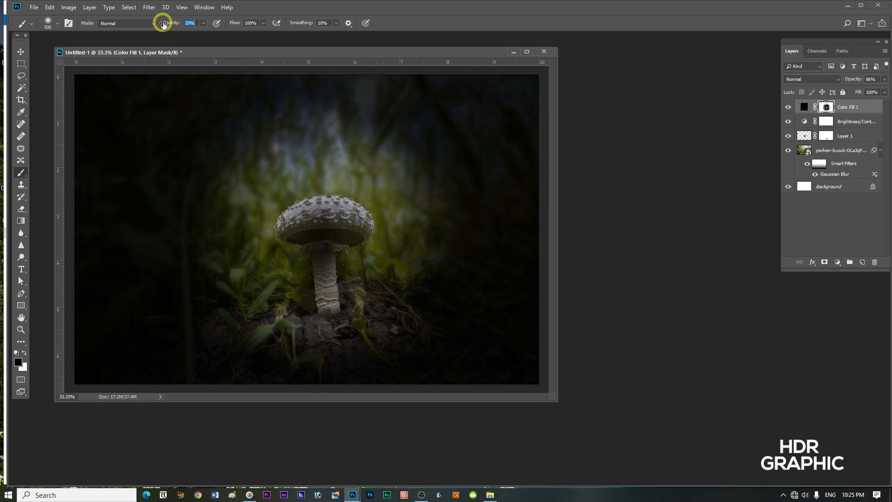
{"action": "left_click_drag", "start_coordinate": [159, 24], "coordinate": [159, 24]}
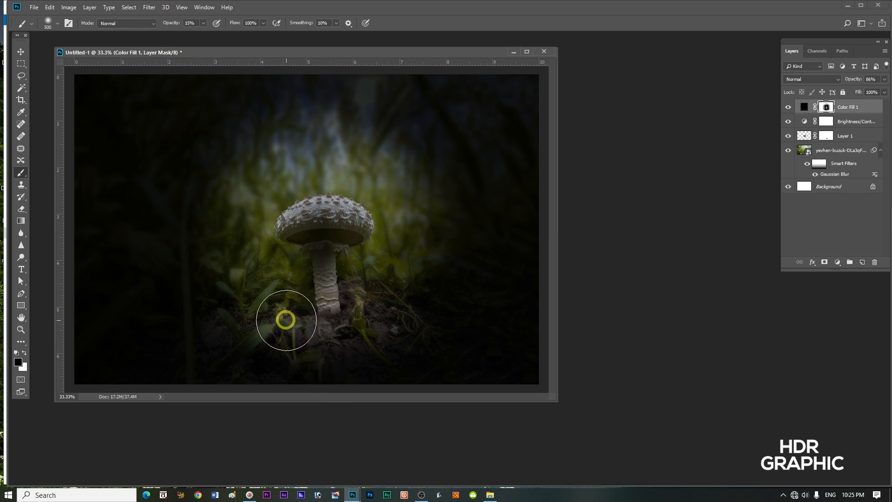
{"action": "mouse_move", "coordinate": [388, 309]}
{"action": "left_mouse_down"}
{"action": "mouse_move", "coordinate": [390, 300]}
{"action": "mouse_move", "coordinate": [384, 318]}
{"action": "mouse_move", "coordinate": [321, 342]}
{"action": "mouse_move", "coordinate": [426, 374]}
{"action": "left_mouse_up"}
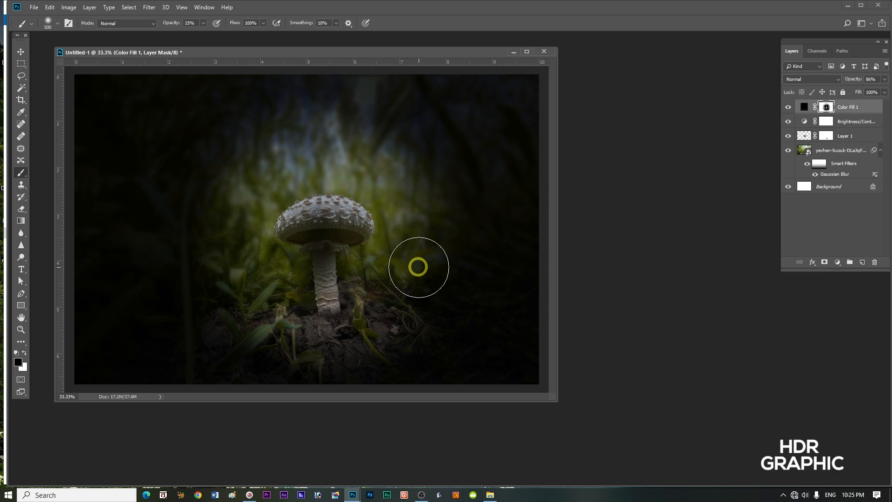
{"action": "left_click", "coordinate": [375, 319]}
{"action": "key", "text": "x"}
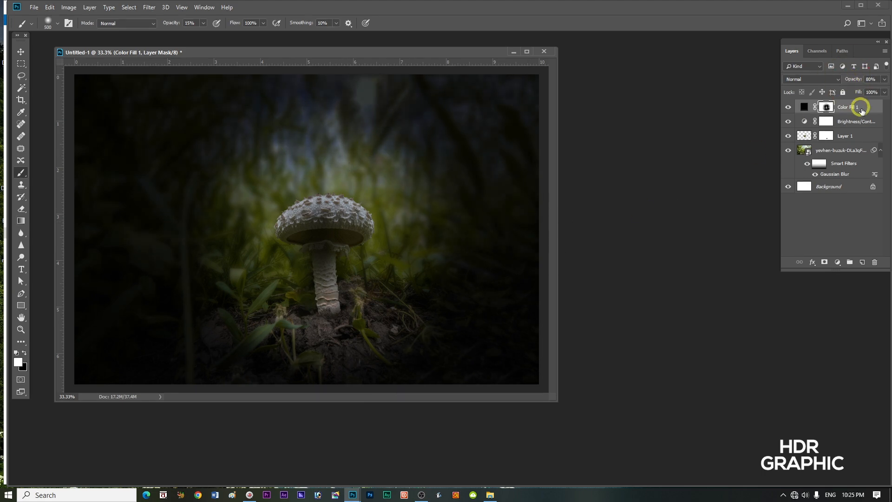
Step: Add a Brightness/Contrast adjustment layer above the black fill with brightness 88 and contrast 69
{"action": "left_click", "coordinate": [837, 263]}
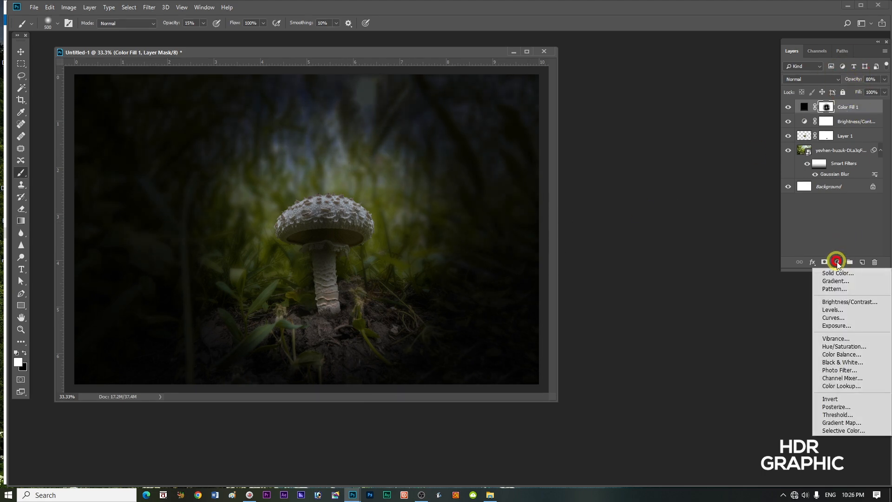
{"action": "left_click", "coordinate": [838, 301]}
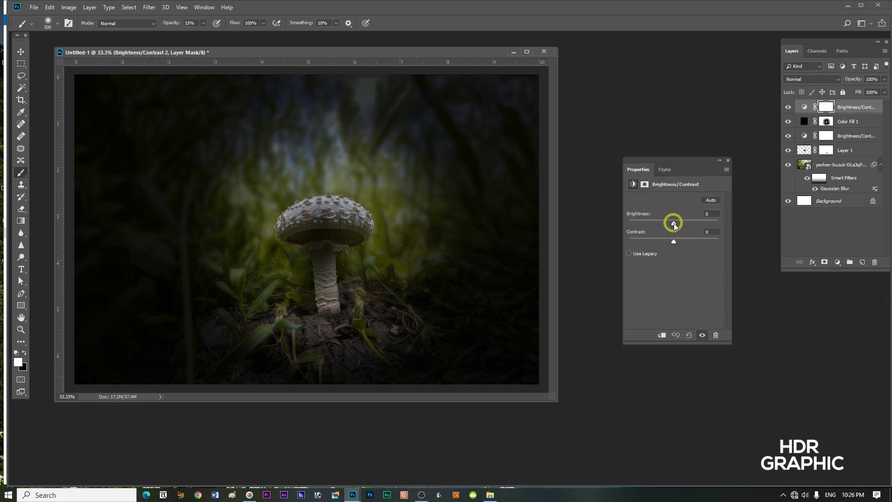
{"action": "left_click_drag", "start_coordinate": [674, 223], "coordinate": [701, 223]}
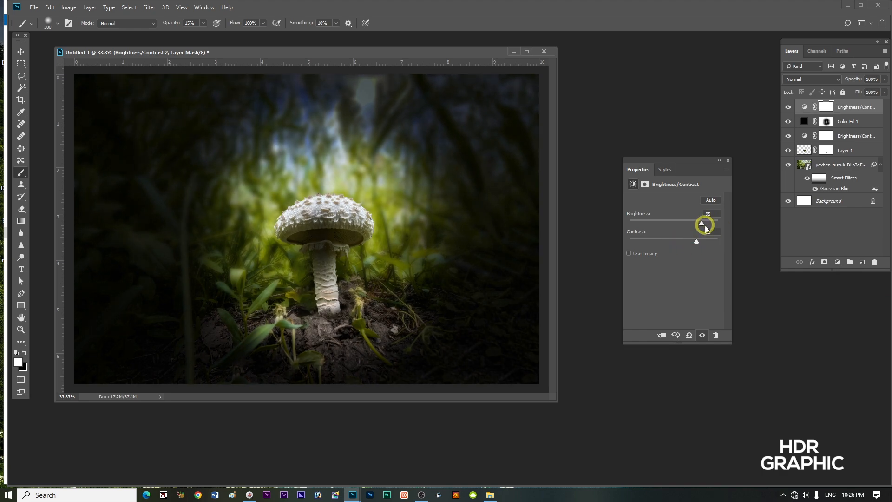
{"action": "left_click_drag", "start_coordinate": [704, 224], "coordinate": [706, 223]}
{"action": "left_click", "coordinate": [697, 241]}
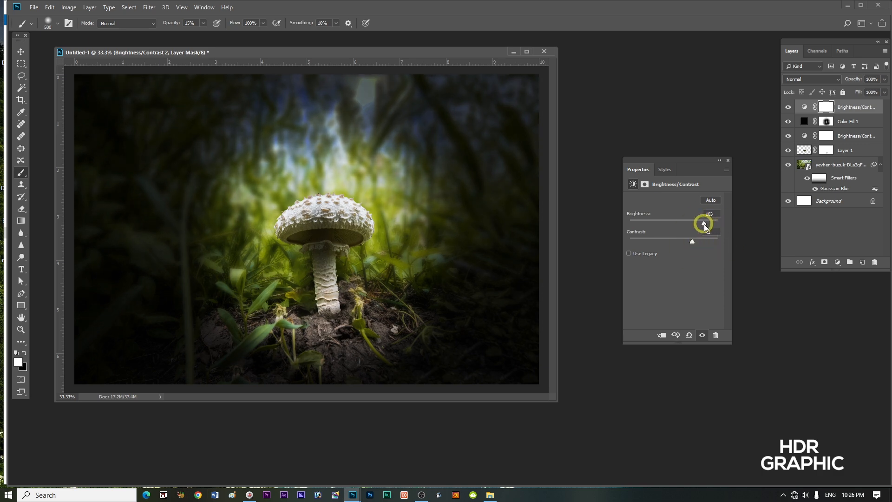
{"action": "left_click_drag", "start_coordinate": [704, 224], "coordinate": [706, 243]}
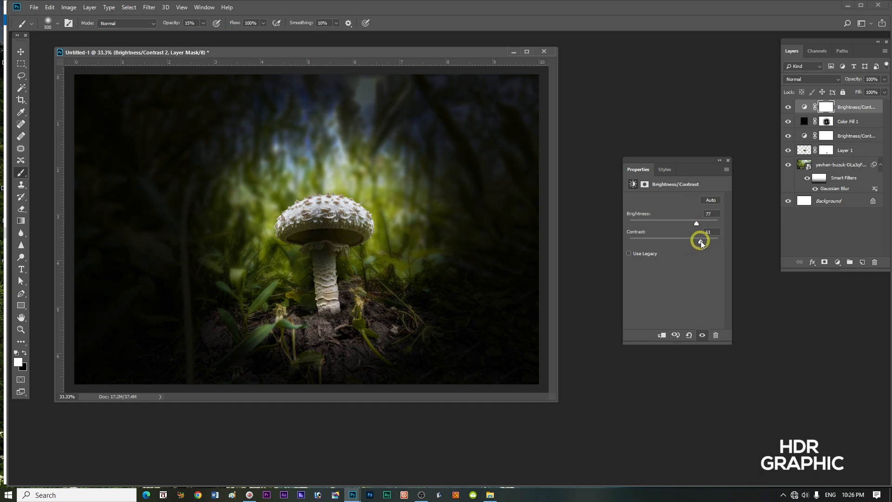
{"action": "mouse_move", "coordinate": [699, 241]}
{"action": "left_mouse_down"}
{"action": "mouse_move", "coordinate": [699, 224]}
{"action": "mouse_move", "coordinate": [705, 241]}
{"action": "left_mouse_up"}
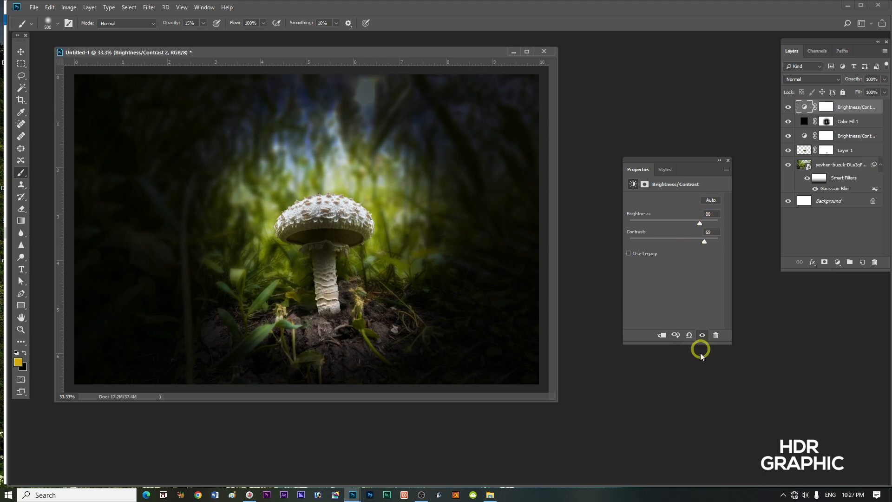
{"action": "left_click", "coordinate": [701, 336]}
{"action": "left_click", "coordinate": [727, 158]}
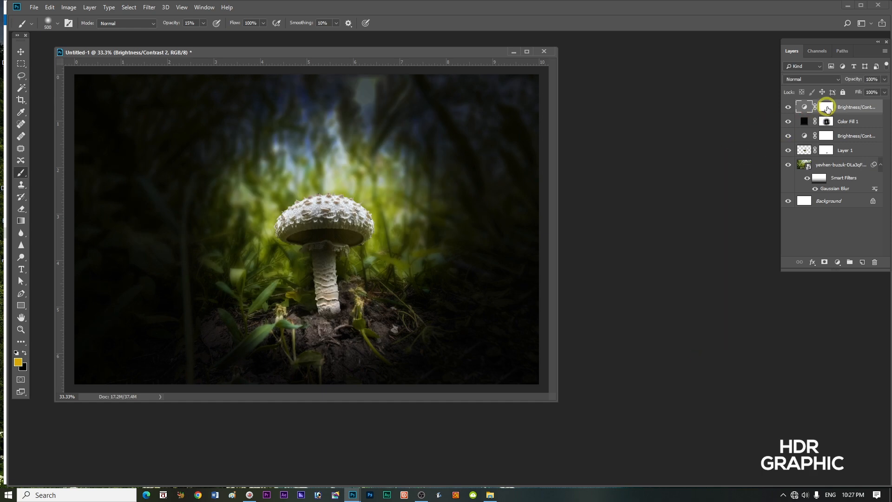
Step: Paint black at 85% opacity on the new adjustment's mask over the image's outer areas, using 500 px and 700 px brushes
{"action": "left_click", "coordinate": [827, 109]}
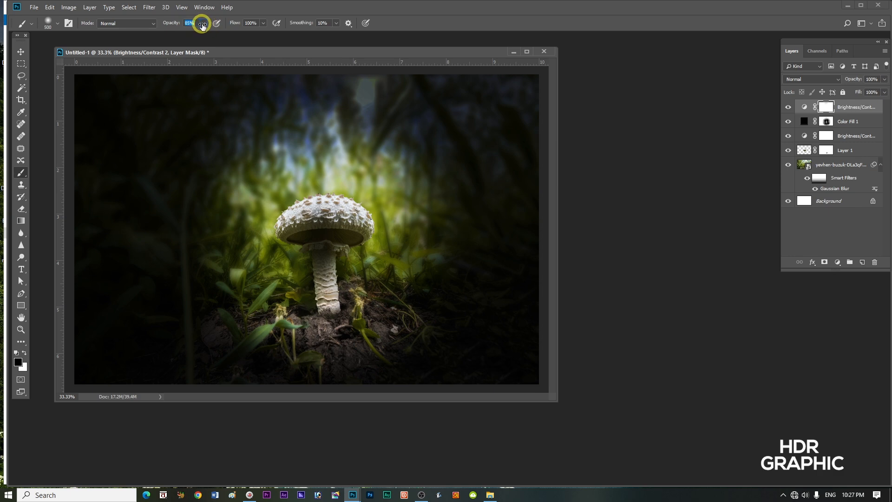
{"action": "left_click_drag", "start_coordinate": [298, 109], "coordinate": [367, 97]}
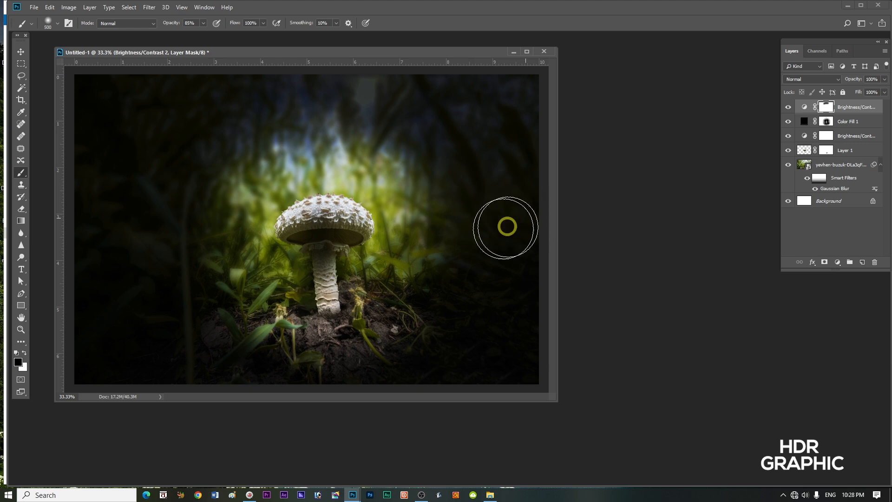
{"action": "mouse_move", "coordinate": [506, 227]}
{"action": "left_mouse_down"}
{"action": "mouse_move", "coordinate": [455, 285]}
{"action": "mouse_move", "coordinate": [518, 281]}
{"action": "left_mouse_up"}
{"action": "key", "text": "bracketright"}
{"action": "key", "text": "bracketright"}
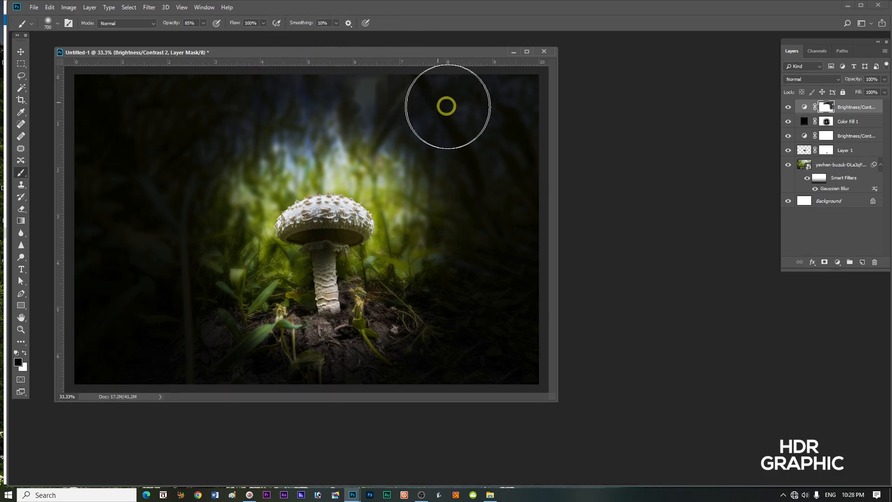
{"action": "mouse_move", "coordinate": [480, 258]}
{"action": "left_mouse_down"}
{"action": "mouse_move", "coordinate": [468, 348]}
{"action": "mouse_move", "coordinate": [452, 384]}
{"action": "mouse_move", "coordinate": [425, 406]}
{"action": "mouse_move", "coordinate": [481, 392]}
{"action": "left_mouse_up"}
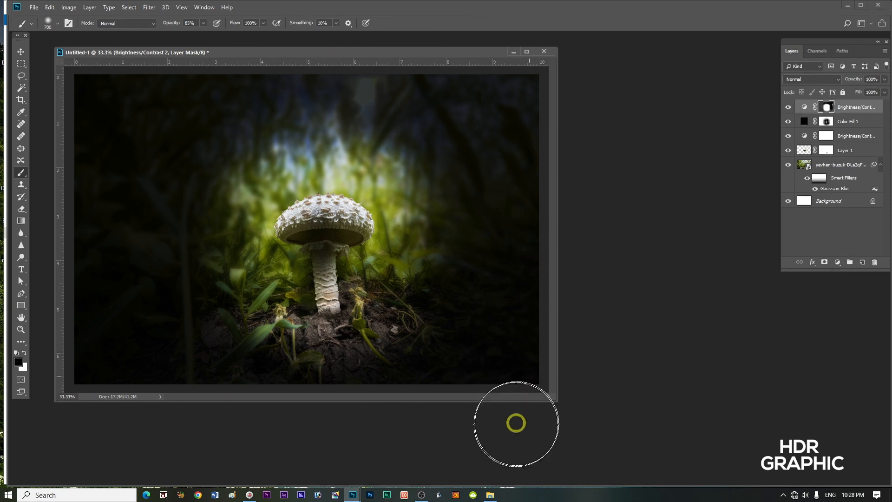
Step: Compare the image with and without the top Brightness/Contrast layer and lower that layer's opacity to 92%
{"action": "left_click", "coordinate": [788, 107]}
{"action": "left_click", "coordinate": [787, 107]}
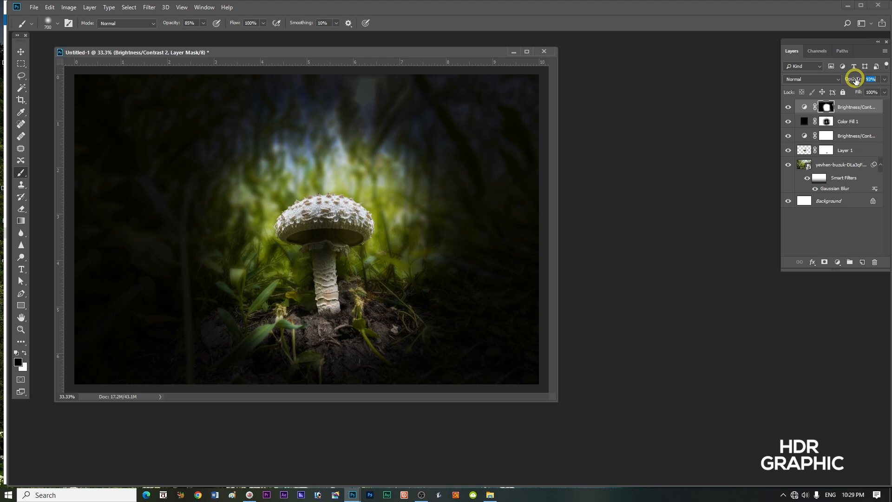
{"action": "left_click", "coordinate": [796, 122]}
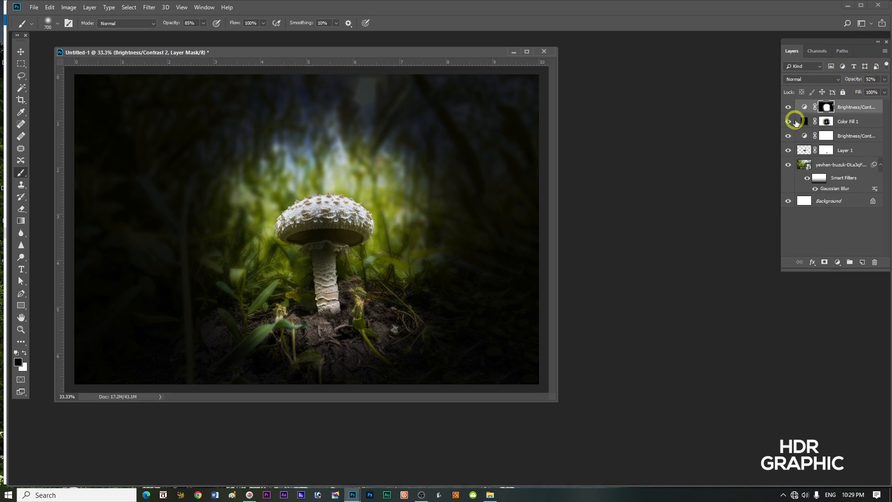
{"action": "left_click", "coordinate": [792, 107]}
Step: Brighten the right-hand gills under the cap on Layer 1 using the Dodge tool at 40 px, Midtones range and 50% exposure
{"action": "left_click", "coordinate": [804, 151]}
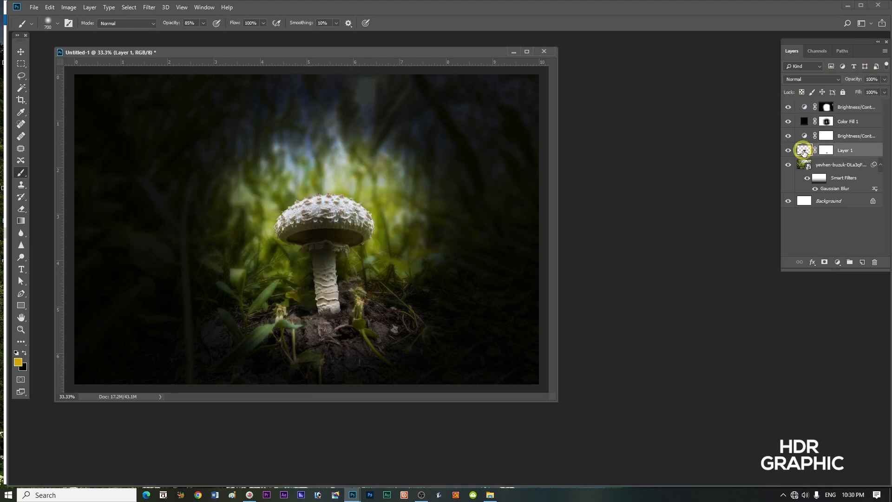
{"action": "left_click", "coordinate": [788, 150]}
{"action": "left_click", "coordinate": [20, 174]}
{"action": "left_click", "coordinate": [22, 257]}
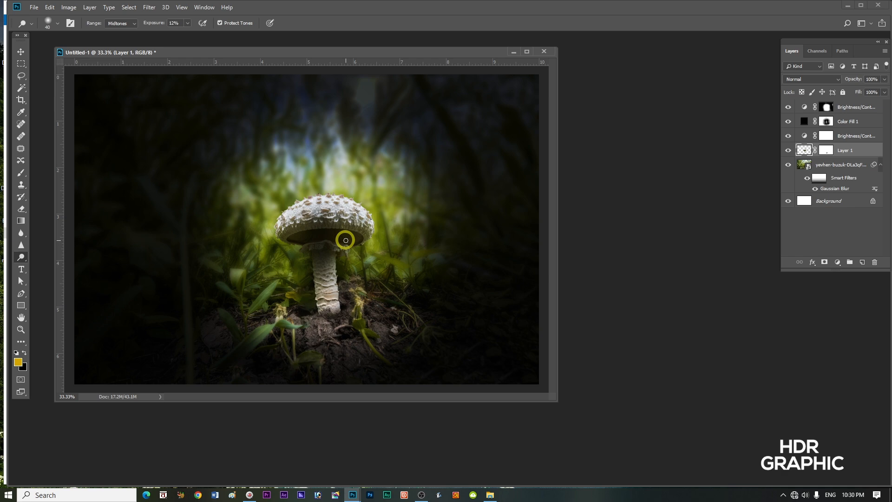
{"action": "key", "text": "ctrl+equal"}
{"action": "key", "text": "ctrl+equal"}
{"action": "key", "text": "ctrl+equal"}
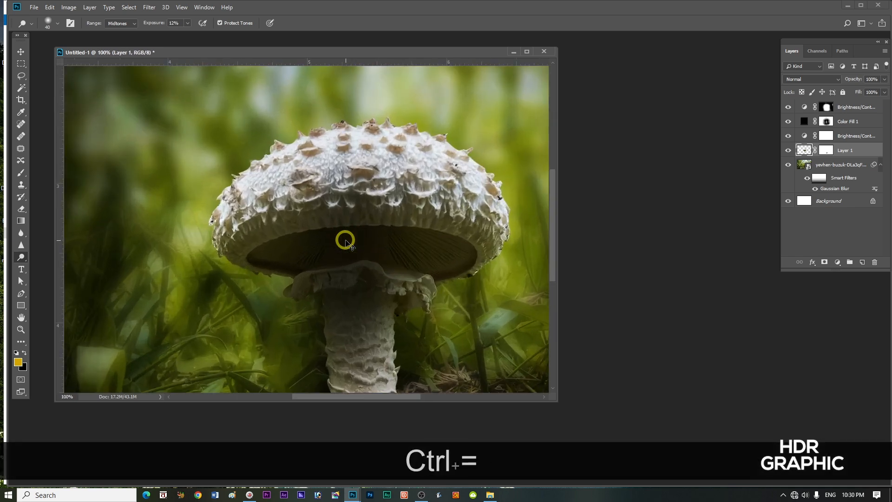
{"action": "key", "text": "ctrl+equal"}
{"action": "left_click_drag", "start_coordinate": [343, 240], "coordinate": [236, 197]}
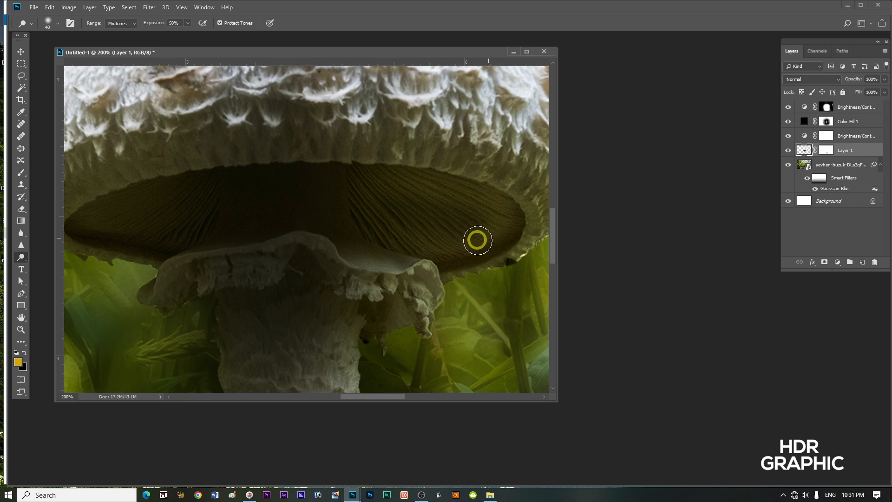
{"action": "mouse_move", "coordinate": [478, 240]}
{"action": "left_mouse_down"}
{"action": "mouse_move", "coordinate": [412, 202]}
{"action": "mouse_move", "coordinate": [408, 179]}
{"action": "mouse_move", "coordinate": [398, 179]}
{"action": "mouse_move", "coordinate": [483, 197]}
{"action": "mouse_move", "coordinate": [503, 209]}
{"action": "mouse_move", "coordinate": [499, 234]}
{"action": "left_mouse_up"}
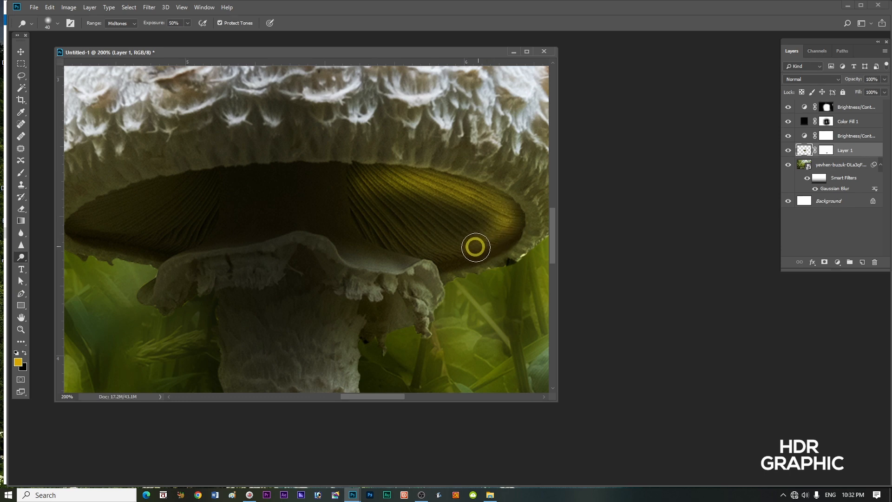
{"action": "mouse_move", "coordinate": [452, 253]}
{"action": "left_mouse_down"}
{"action": "mouse_move", "coordinate": [387, 214]}
{"action": "mouse_move", "coordinate": [369, 191]}
{"action": "mouse_move", "coordinate": [486, 212]}
{"action": "mouse_move", "coordinate": [381, 197]}
{"action": "mouse_move", "coordinate": [408, 196]}
{"action": "mouse_move", "coordinate": [458, 203]}
{"action": "mouse_move", "coordinate": [471, 215]}
{"action": "mouse_move", "coordinate": [387, 201]}
{"action": "mouse_move", "coordinate": [470, 213]}
{"action": "mouse_move", "coordinate": [389, 209]}
{"action": "mouse_move", "coordinate": [487, 226]}
{"action": "mouse_move", "coordinate": [375, 212]}
{"action": "mouse_move", "coordinate": [361, 193]}
{"action": "mouse_move", "coordinate": [396, 228]}
{"action": "mouse_move", "coordinate": [480, 228]}
{"action": "left_mouse_up"}
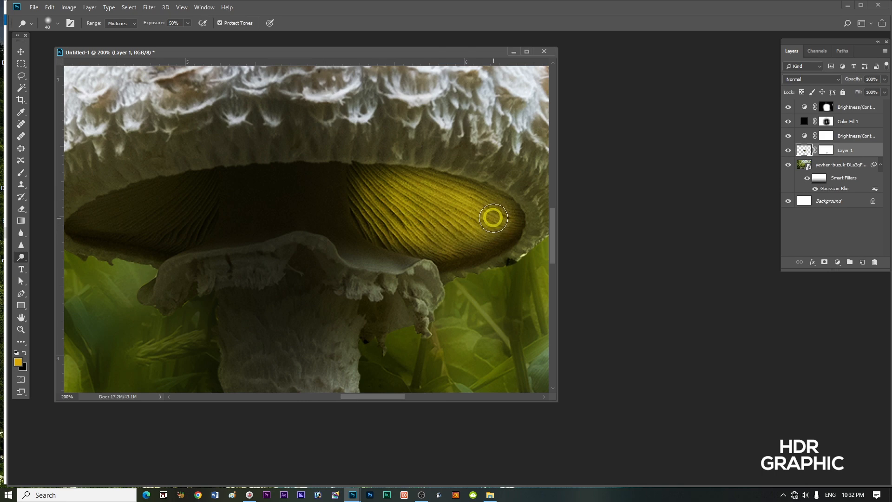
Step: Dodge the upper and lower edges of the right-hand gills with smaller 15 px and 20 px brushes
{"action": "key", "text": "bracketleft"}
{"action": "key", "text": "bracketleft"}
{"action": "key", "text": "bracketleft"}
{"action": "key", "text": "bracketleft"}
{"action": "key", "text": "bracketleft"}
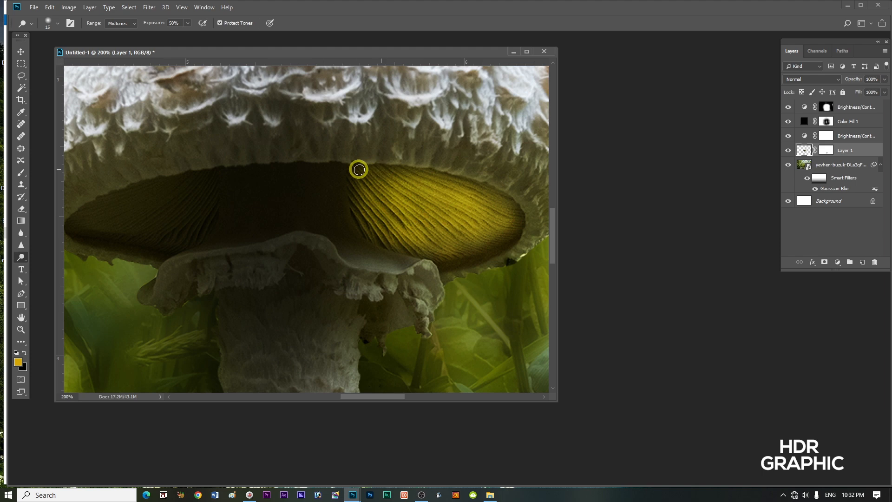
{"action": "left_click_drag", "start_coordinate": [355, 168], "coordinate": [492, 189]}
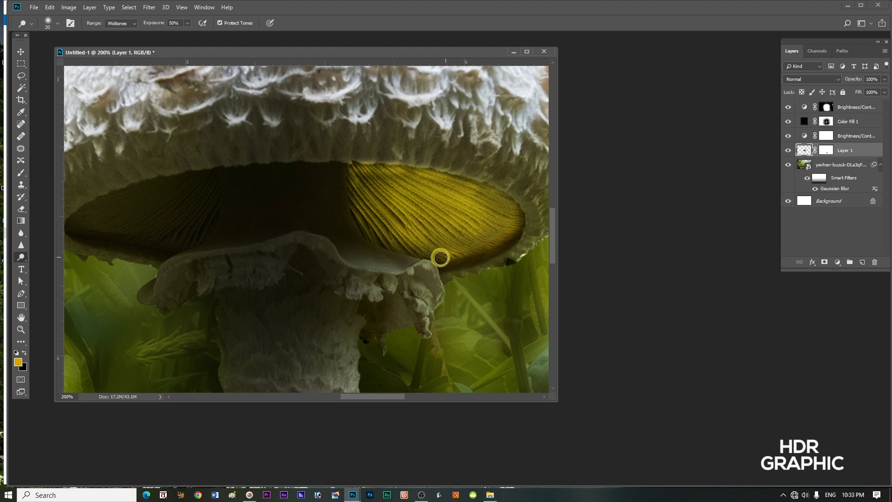
{"action": "left_click_drag", "start_coordinate": [465, 251], "coordinate": [508, 220]}
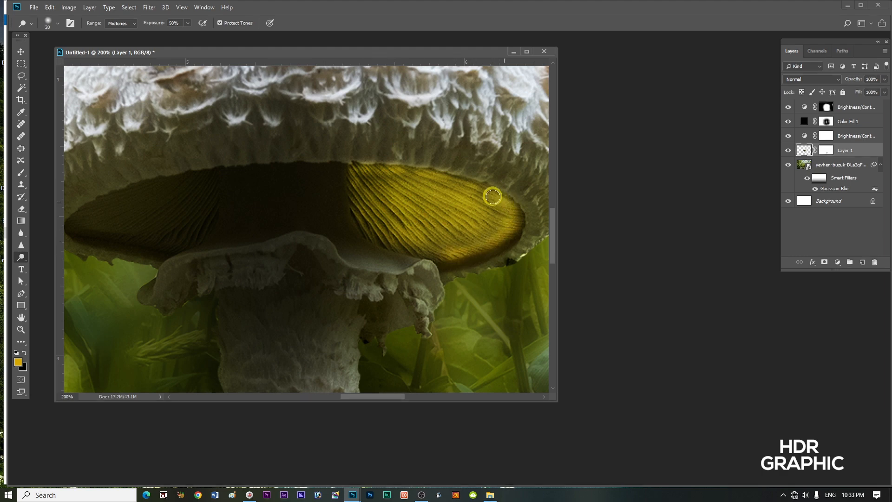
Step: Intensify the glow across the whole right-hand gill area with repeated 20 px Dodge strokes
{"action": "mouse_move", "coordinate": [360, 209]}
{"action": "left_mouse_down"}
{"action": "mouse_move", "coordinate": [373, 229]}
{"action": "mouse_move", "coordinate": [399, 239]}
{"action": "mouse_move", "coordinate": [407, 217]}
{"action": "mouse_move", "coordinate": [428, 242]}
{"action": "mouse_move", "coordinate": [393, 234]}
{"action": "mouse_move", "coordinate": [425, 245]}
{"action": "mouse_move", "coordinate": [435, 231]}
{"action": "mouse_move", "coordinate": [477, 244]}
{"action": "mouse_move", "coordinate": [488, 231]}
{"action": "mouse_move", "coordinate": [461, 236]}
{"action": "mouse_move", "coordinate": [511, 224]}
{"action": "left_mouse_up"}
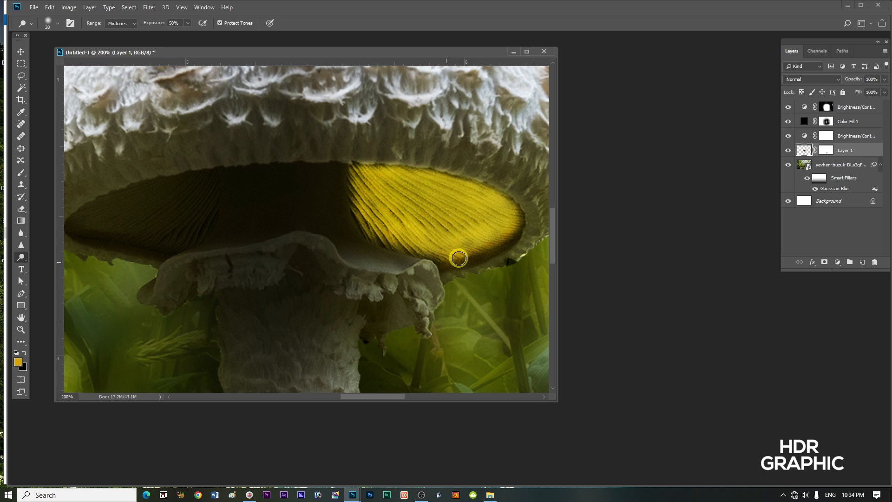
{"action": "mouse_move", "coordinate": [356, 183]}
{"action": "left_mouse_down"}
{"action": "mouse_move", "coordinate": [384, 238]}
{"action": "mouse_move", "coordinate": [442, 260]}
{"action": "mouse_move", "coordinate": [507, 203]}
{"action": "mouse_move", "coordinate": [509, 236]}
{"action": "mouse_move", "coordinate": [456, 251]}
{"action": "left_mouse_up"}
{"action": "mouse_move", "coordinate": [389, 185]}
{"action": "left_mouse_down"}
{"action": "mouse_move", "coordinate": [462, 218]}
{"action": "mouse_move", "coordinate": [480, 212]}
{"action": "mouse_move", "coordinate": [467, 201]}
{"action": "mouse_move", "coordinate": [489, 211]}
{"action": "mouse_move", "coordinate": [487, 229]}
{"action": "mouse_move", "coordinate": [392, 220]}
{"action": "mouse_move", "coordinate": [401, 232]}
{"action": "mouse_move", "coordinate": [365, 202]}
{"action": "mouse_move", "coordinate": [395, 241]}
{"action": "mouse_move", "coordinate": [384, 239]}
{"action": "mouse_move", "coordinate": [467, 220]}
{"action": "left_mouse_up"}
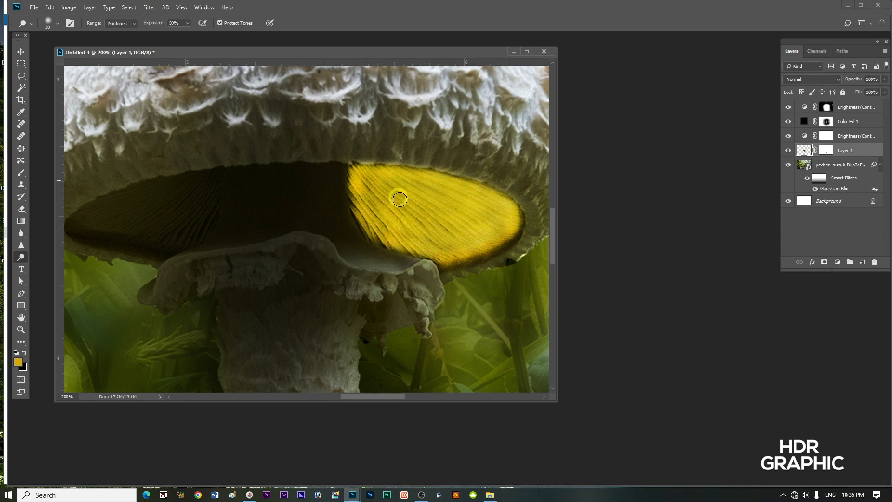
{"action": "mouse_move", "coordinate": [400, 199]}
{"action": "left_mouse_down"}
{"action": "mouse_move", "coordinate": [456, 236]}
{"action": "mouse_move", "coordinate": [451, 248]}
{"action": "mouse_move", "coordinate": [427, 244]}
{"action": "mouse_move", "coordinate": [433, 234]}
{"action": "mouse_move", "coordinate": [369, 182]}
{"action": "mouse_move", "coordinate": [386, 208]}
{"action": "mouse_move", "coordinate": [365, 187]}
{"action": "mouse_move", "coordinate": [385, 231]}
{"action": "left_mouse_up"}
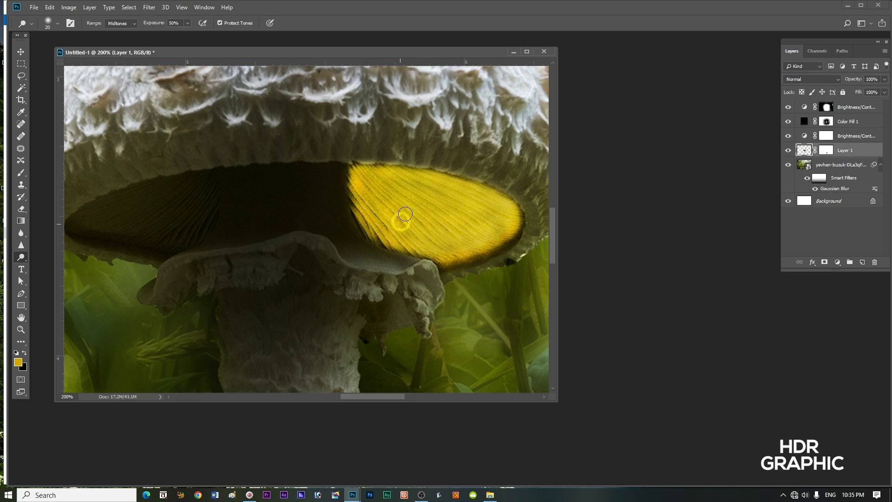
{"action": "left_click_drag", "start_coordinate": [405, 186], "coordinate": [443, 185]}
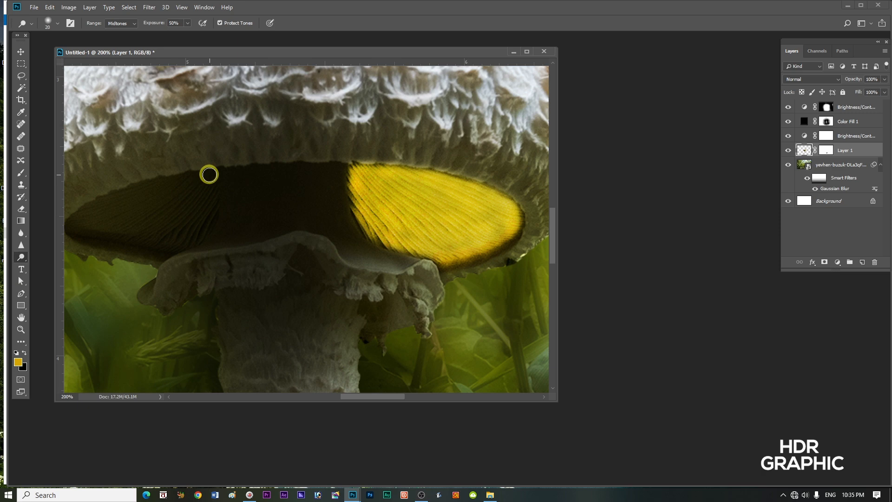
Step: Brighten the left-hand gills under the cap to a matching yellow glow with the Dodge tool at 20 px and 35 px
{"action": "mouse_move", "coordinate": [209, 214]}
{"action": "left_mouse_down"}
{"action": "mouse_move", "coordinate": [199, 195]}
{"action": "mouse_move", "coordinate": [205, 178]}
{"action": "mouse_move", "coordinate": [174, 182]}
{"action": "left_mouse_up"}
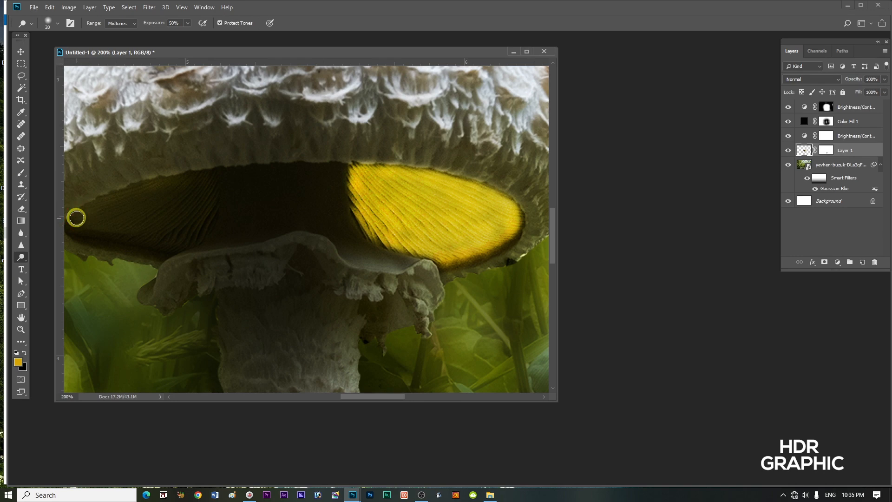
{"action": "key", "text": "space"}
{"action": "left_click_drag", "start_coordinate": [171, 223], "coordinate": [181, 222]}
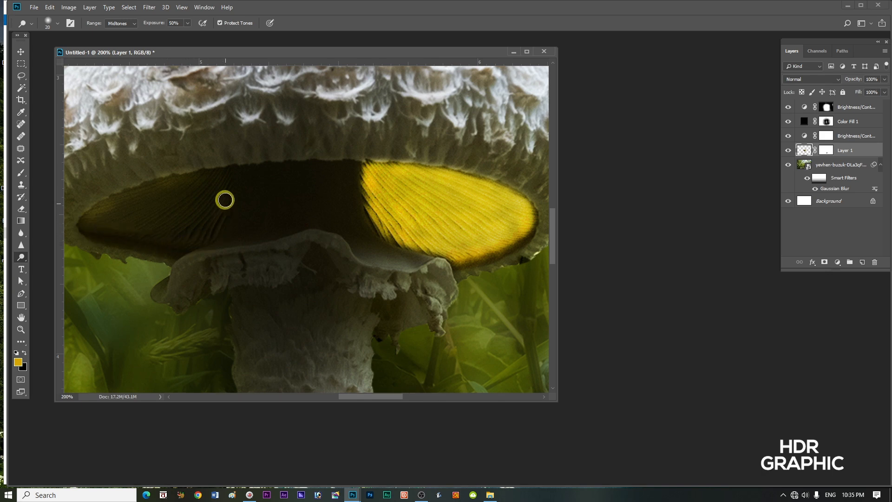
{"action": "left_click", "coordinate": [130, 234]}
{"action": "mouse_move", "coordinate": [130, 235]}
{"action": "left_mouse_down"}
{"action": "mouse_move", "coordinate": [203, 191]}
{"action": "mouse_move", "coordinate": [198, 204]}
{"action": "mouse_move", "coordinate": [214, 179]}
{"action": "mouse_move", "coordinate": [178, 214]}
{"action": "mouse_move", "coordinate": [189, 190]}
{"action": "mouse_move", "coordinate": [142, 228]}
{"action": "mouse_move", "coordinate": [103, 220]}
{"action": "mouse_move", "coordinate": [188, 187]}
{"action": "mouse_move", "coordinate": [126, 226]}
{"action": "mouse_move", "coordinate": [177, 193]}
{"action": "mouse_move", "coordinate": [108, 225]}
{"action": "mouse_move", "coordinate": [179, 203]}
{"action": "mouse_move", "coordinate": [138, 226]}
{"action": "mouse_move", "coordinate": [192, 189]}
{"action": "mouse_move", "coordinate": [170, 212]}
{"action": "mouse_move", "coordinate": [221, 185]}
{"action": "mouse_move", "coordinate": [149, 239]}
{"action": "mouse_move", "coordinate": [209, 233]}
{"action": "mouse_move", "coordinate": [193, 245]}
{"action": "mouse_move", "coordinate": [102, 227]}
{"action": "mouse_move", "coordinate": [219, 219]}
{"action": "mouse_move", "coordinate": [212, 232]}
{"action": "mouse_move", "coordinate": [218, 208]}
{"action": "mouse_move", "coordinate": [210, 205]}
{"action": "mouse_move", "coordinate": [188, 233]}
{"action": "mouse_move", "coordinate": [198, 215]}
{"action": "mouse_move", "coordinate": [192, 195]}
{"action": "mouse_move", "coordinate": [184, 212]}
{"action": "mouse_move", "coordinate": [160, 203]}
{"action": "mouse_move", "coordinate": [142, 225]}
{"action": "mouse_move", "coordinate": [144, 202]}
{"action": "left_mouse_up"}
{"action": "left_click", "coordinate": [208, 183]}
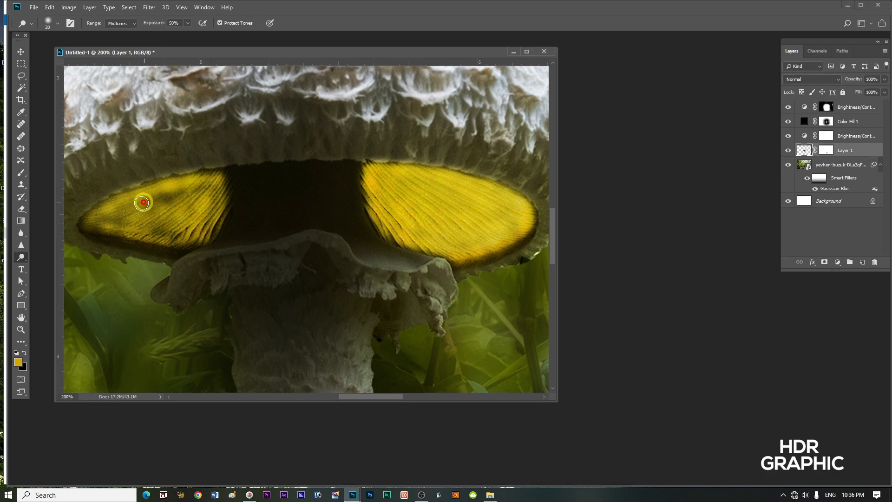
{"action": "key", "text": "bracketright"}
{"action": "key", "text": "bracketright"}
{"action": "key", "text": "bracketright"}
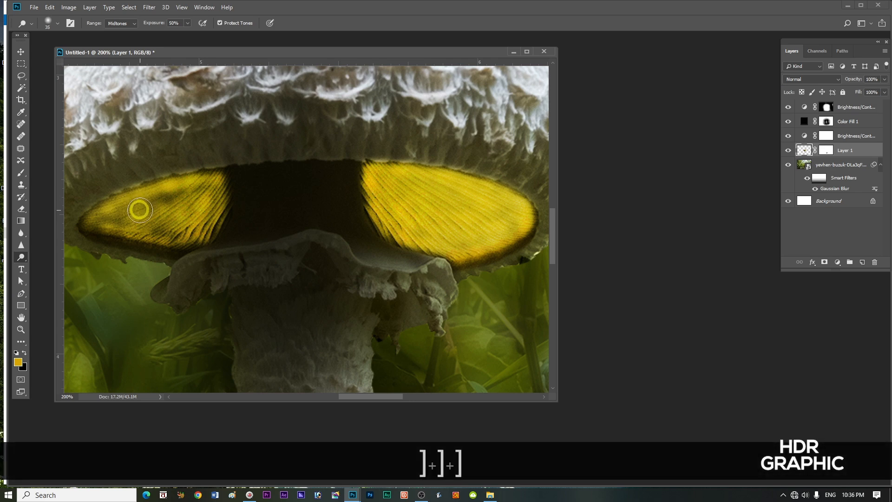
{"action": "mouse_move", "coordinate": [176, 195]}
{"action": "left_mouse_down"}
{"action": "mouse_move", "coordinate": [160, 206]}
{"action": "mouse_move", "coordinate": [195, 200]}
{"action": "mouse_move", "coordinate": [188, 205]}
{"action": "mouse_move", "coordinate": [209, 208]}
{"action": "mouse_move", "coordinate": [206, 230]}
{"action": "mouse_move", "coordinate": [181, 234]}
{"action": "mouse_move", "coordinate": [163, 212]}
{"action": "mouse_move", "coordinate": [203, 193]}
{"action": "mouse_move", "coordinate": [153, 216]}
{"action": "left_mouse_up"}
Step: Dodge the rim and lower edge of the left-hand gills with a 15 px brush
{"action": "key", "text": "bracketleft"}
{"action": "key", "text": "bracketleft"}
{"action": "key", "text": "bracketleft"}
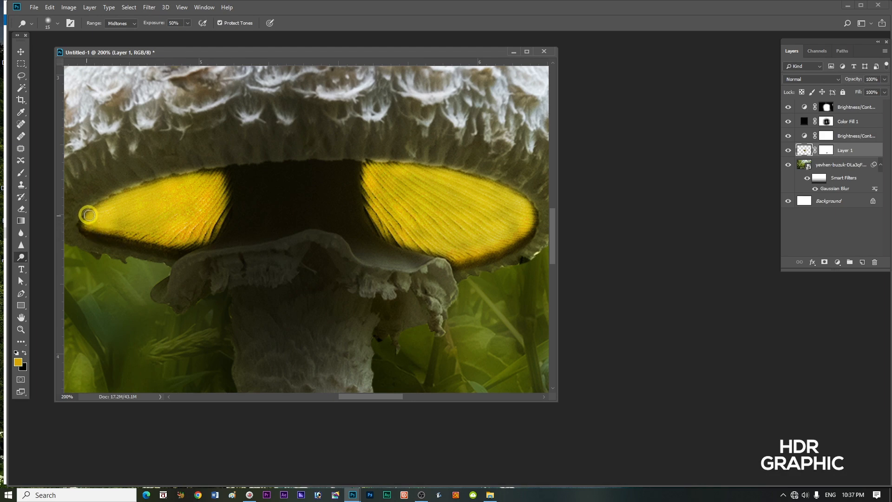
{"action": "left_click_drag", "start_coordinate": [110, 202], "coordinate": [223, 169]}
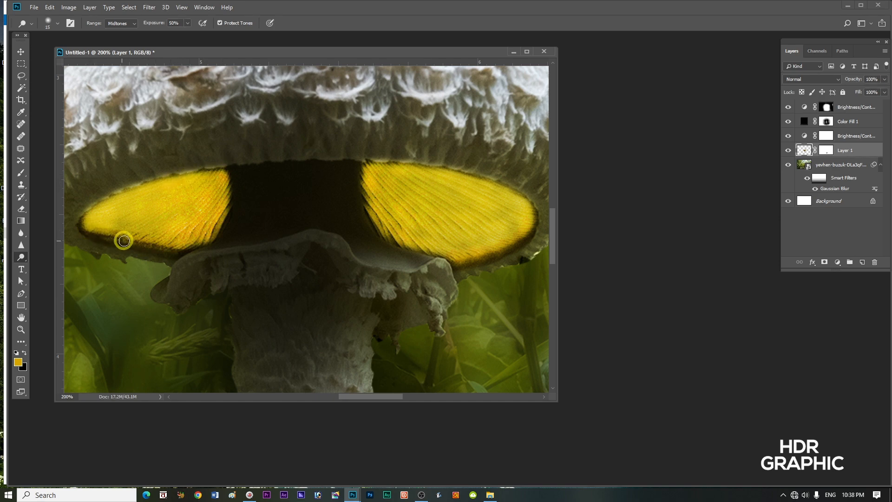
{"action": "mouse_move", "coordinate": [100, 232]}
{"action": "left_mouse_down"}
{"action": "mouse_move", "coordinate": [110, 236]}
{"action": "mouse_move", "coordinate": [88, 233]}
{"action": "mouse_move", "coordinate": [139, 241]}
{"action": "mouse_move", "coordinate": [225, 203]}
{"action": "mouse_move", "coordinate": [225, 189]}
{"action": "left_mouse_up"}
{"action": "left_click_drag", "start_coordinate": [120, 225], "coordinate": [142, 232]}
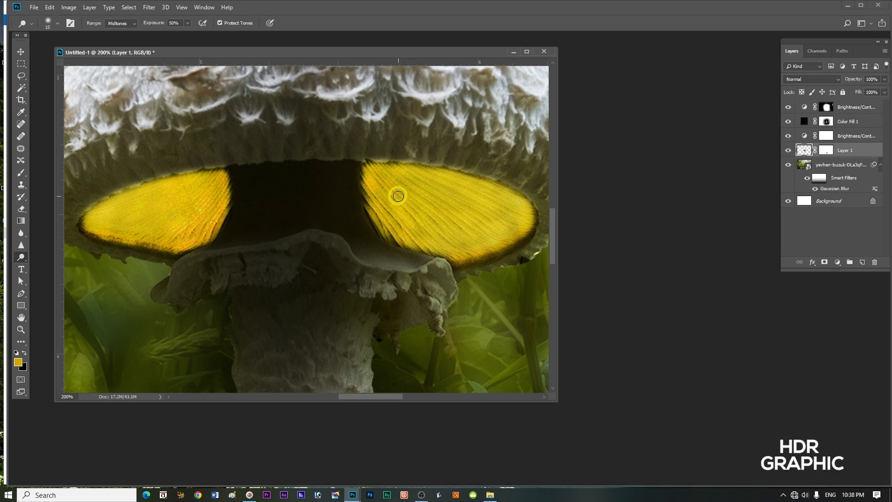
Step: Brighten the right-hand gills with broad Dodge strokes using a 60 px brush at 50% exposure
{"action": "key", "text": "bracketright"}
{"action": "key", "text": "bracketright"}
{"action": "key", "text": "bracketright"}
{"action": "key", "text": "bracketright"}
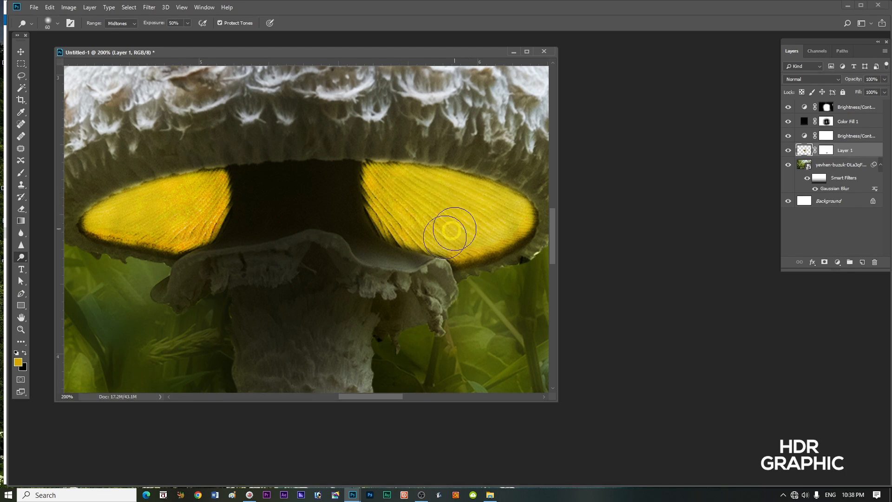
Step: Dodge the inner edge of the right-hand gills beside the stem with a 15 px brush at 50% and 24% exposure
{"action": "key", "text": "bracketleft"}
{"action": "key", "text": "bracketleft"}
{"action": "key", "text": "bracketleft"}
{"action": "key", "text": "bracketleft"}
{"action": "key", "text": "bracketleft"}
{"action": "key", "text": "bracketleft"}
{"action": "key", "text": "bracketleft"}
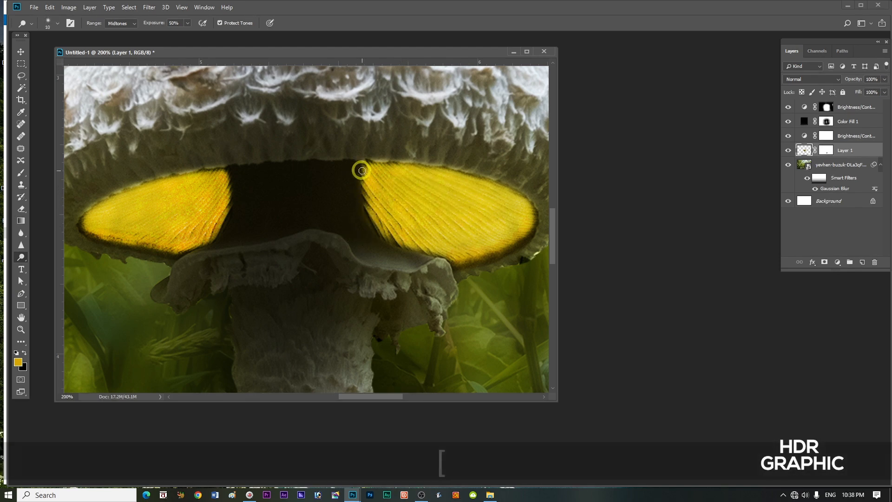
{"action": "key", "text": "bracketright"}
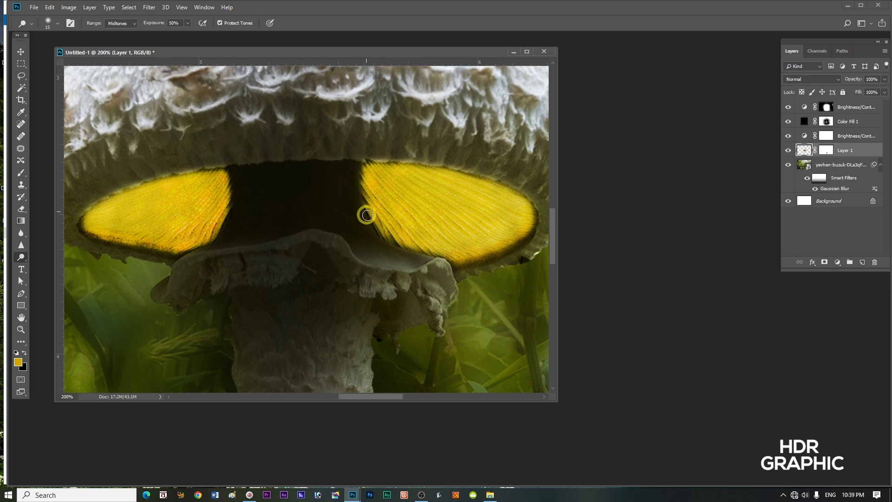
{"action": "mouse_move", "coordinate": [372, 232]}
{"action": "left_mouse_down"}
{"action": "mouse_move", "coordinate": [423, 254]}
{"action": "mouse_move", "coordinate": [366, 219]}
{"action": "mouse_move", "coordinate": [359, 164]}
{"action": "mouse_move", "coordinate": [363, 211]}
{"action": "mouse_move", "coordinate": [357, 197]}
{"action": "mouse_move", "coordinate": [356, 170]}
{"action": "mouse_move", "coordinate": [384, 241]}
{"action": "left_mouse_up"}
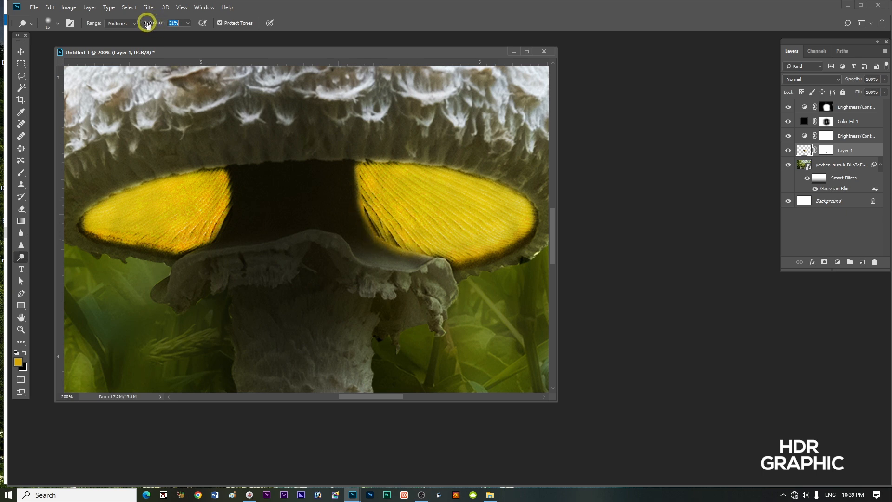
{"action": "left_click_drag", "start_coordinate": [145, 23], "coordinate": [142, 23]}
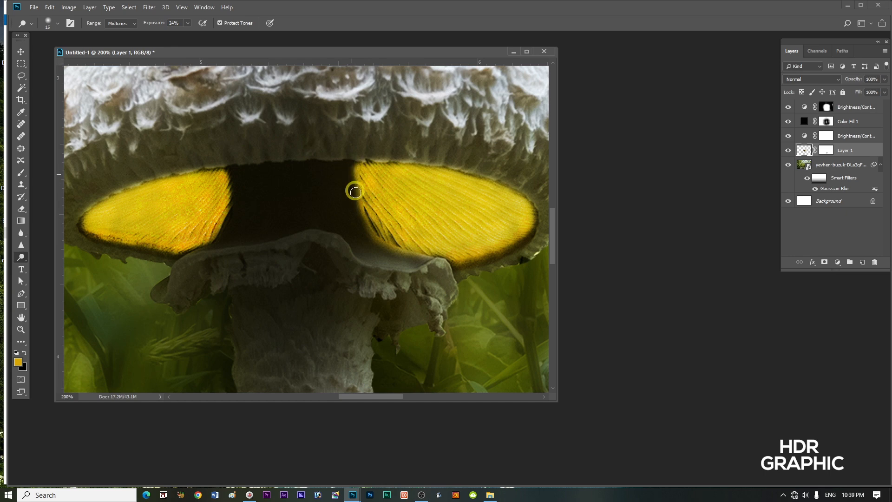
{"action": "left_click_drag", "start_coordinate": [355, 191], "coordinate": [427, 257]}
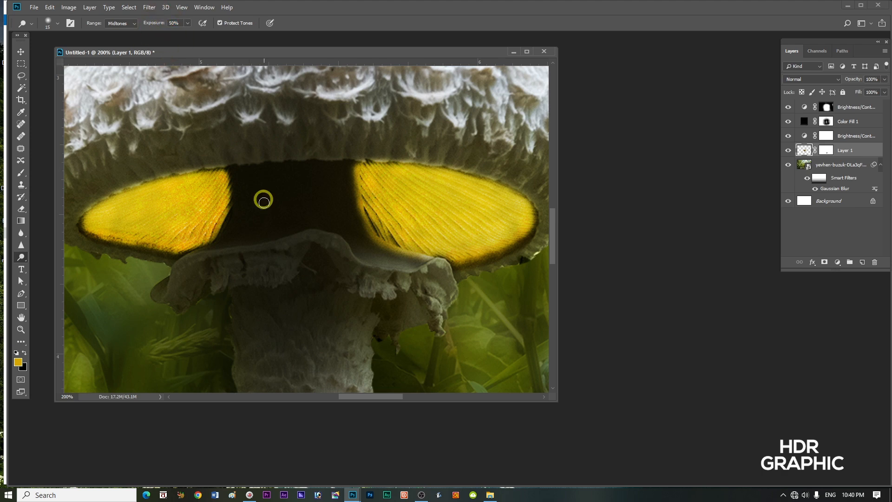
Step: Dodge the inner edge of the left-hand gills beside the stem with a 15 px brush at 50% and 20% exposure
{"action": "mouse_move", "coordinate": [234, 175]}
{"action": "left_mouse_down"}
{"action": "mouse_move", "coordinate": [232, 205]}
{"action": "mouse_move", "coordinate": [213, 235]}
{"action": "mouse_move", "coordinate": [178, 254]}
{"action": "left_mouse_up"}
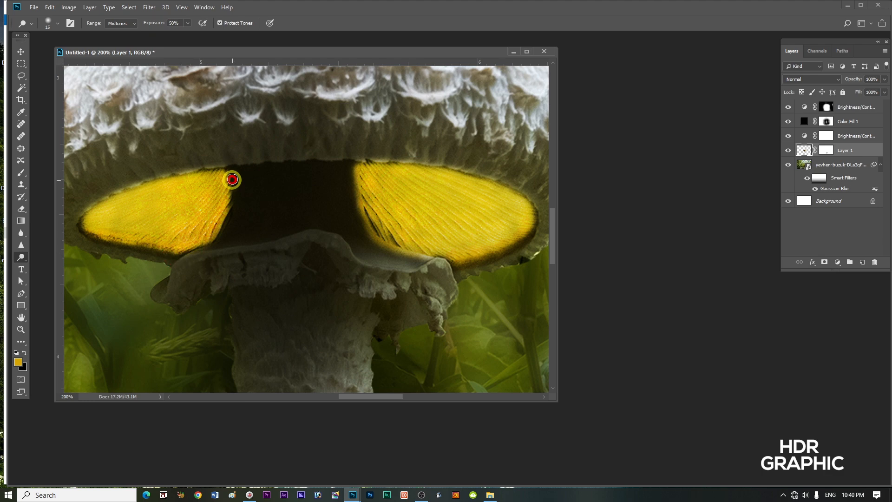
{"action": "mouse_move", "coordinate": [236, 181]}
{"action": "left_mouse_down"}
{"action": "mouse_move", "coordinate": [229, 225]}
{"action": "mouse_move", "coordinate": [170, 268]}
{"action": "left_mouse_up"}
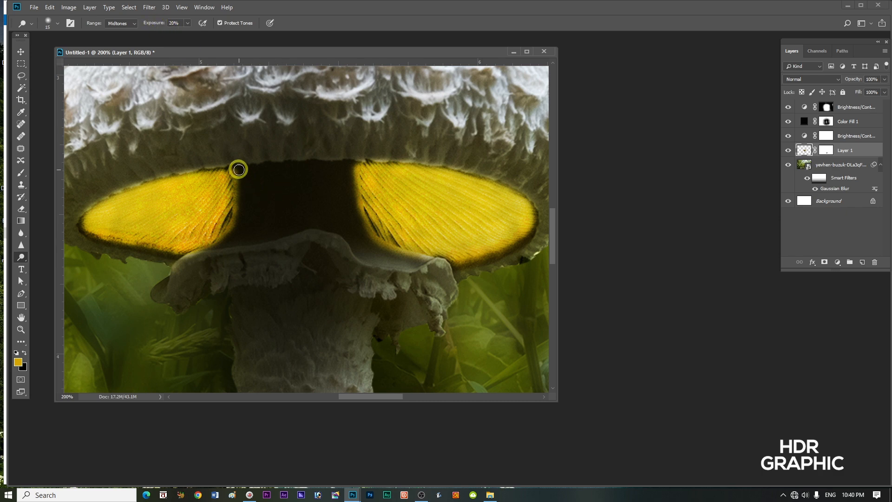
{"action": "left_click_drag", "start_coordinate": [241, 170], "coordinate": [206, 247]}
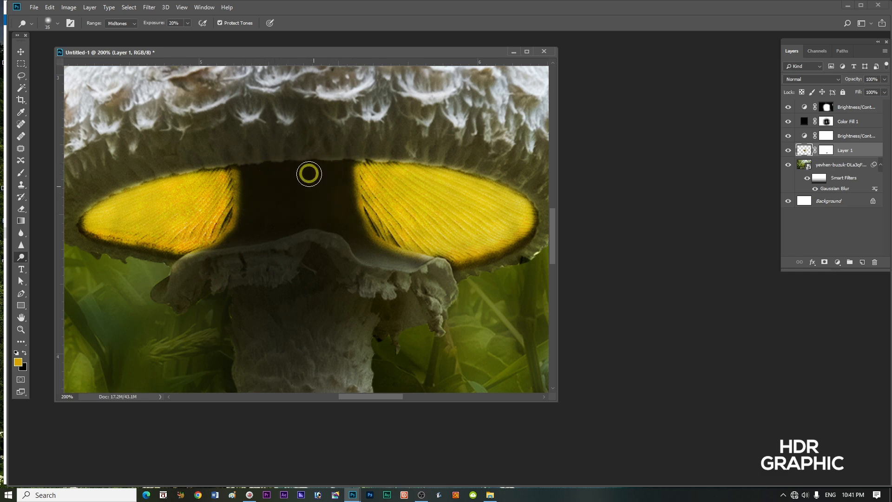
Step: Lighten the dark stem area between the gills with 25 to 40 px Dodge brushes at 20% exposure
{"action": "key", "text": "bracketright"}
{"action": "key", "text": "bracketright"}
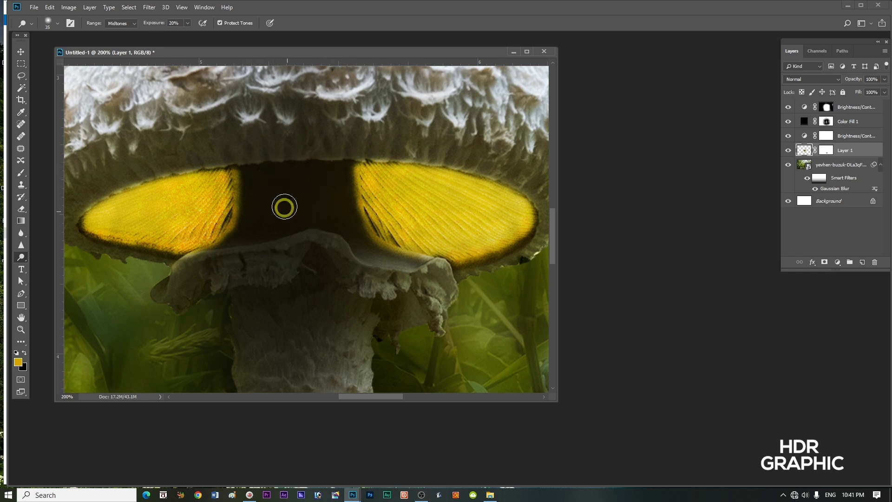
{"action": "left_click", "coordinate": [225, 235]}
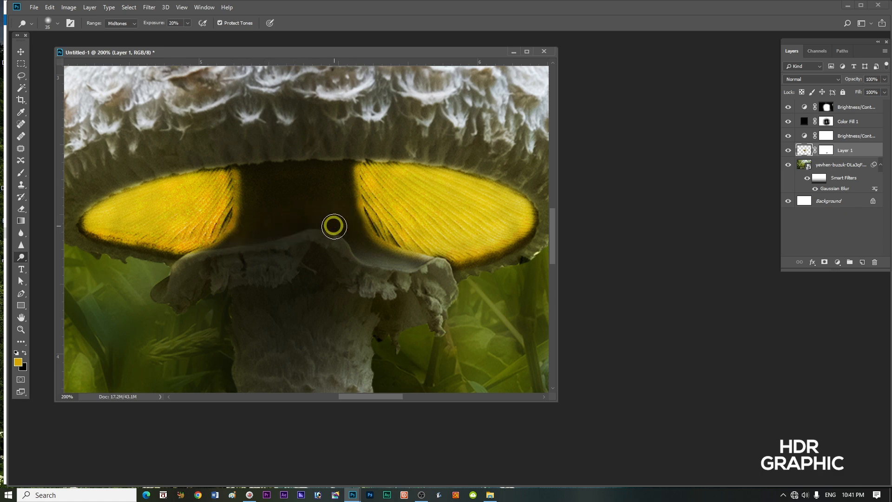
{"action": "key", "text": "bracketleft"}
{"action": "key", "text": "bracketleft"}
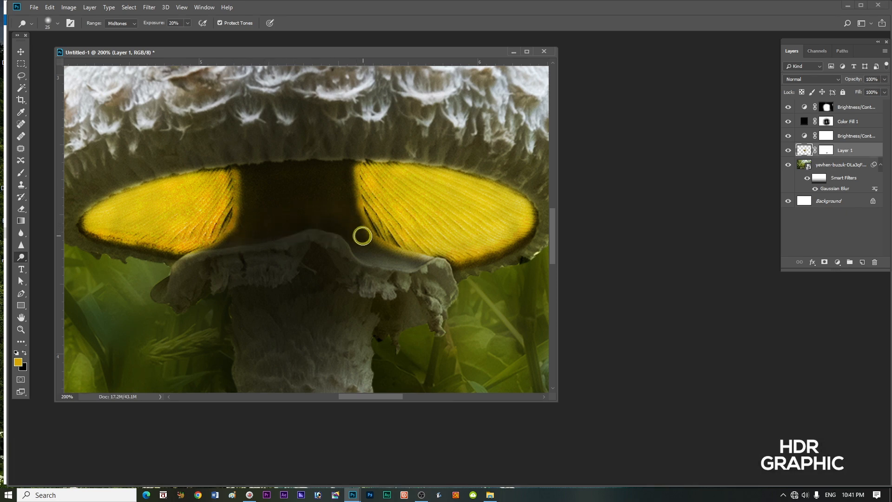
{"action": "key", "text": "bracketright"}
{"action": "key", "text": "bracketright"}
{"action": "key", "text": "bracketright"}
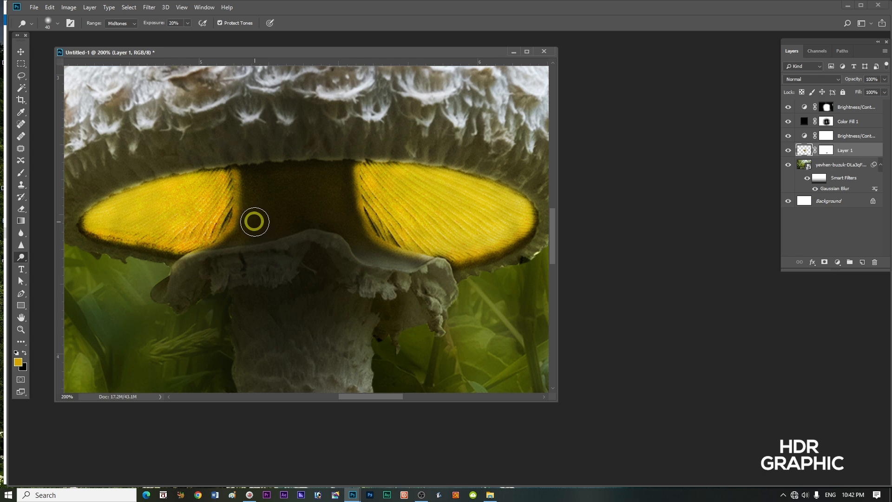
Step: Touch up the dark area between the gills with a 15 px Dodge brush at 20% exposure
{"action": "key", "text": "bracketleft"}
{"action": "key", "text": "bracketleft"}
{"action": "key", "text": "bracketleft"}
{"action": "key", "text": "bracketleft"}
{"action": "key", "text": "bracketleft"}
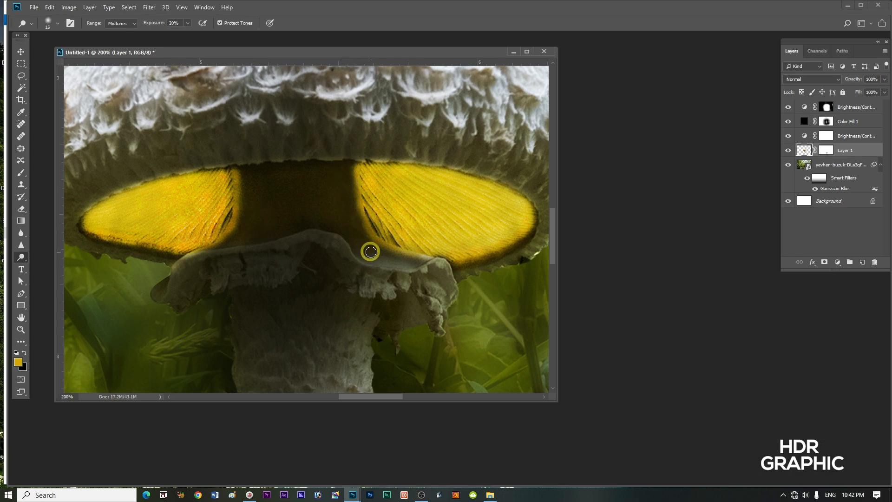
{"action": "left_click", "coordinate": [247, 189]}
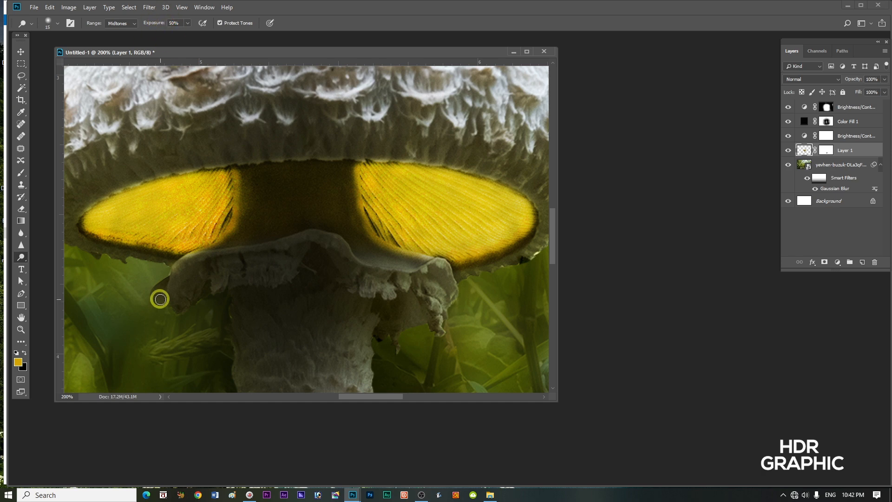
Step: Dodge a bright rim along the whole edge of the stem's ring with a 10 px brush at 50% exposure
{"action": "key", "text": "bracketleft"}
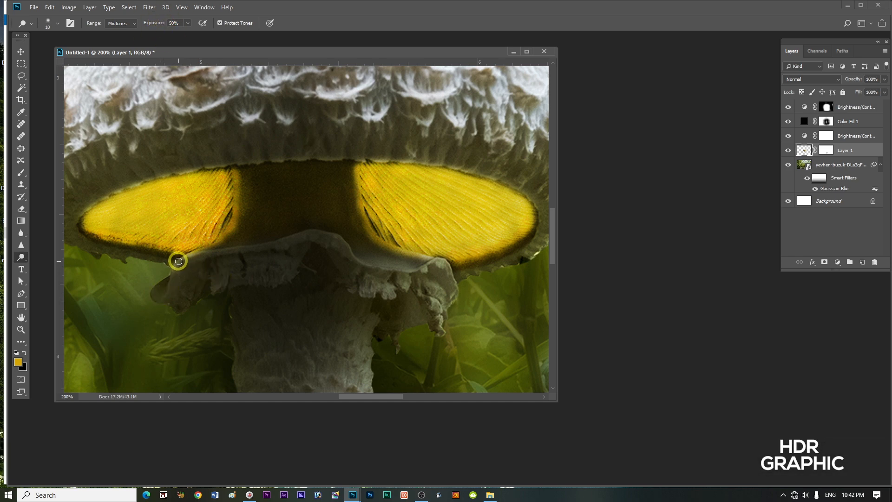
{"action": "mouse_move", "coordinate": [178, 261]}
{"action": "left_mouse_down"}
{"action": "mouse_move", "coordinate": [237, 245]}
{"action": "mouse_move", "coordinate": [340, 239]}
{"action": "left_mouse_up"}
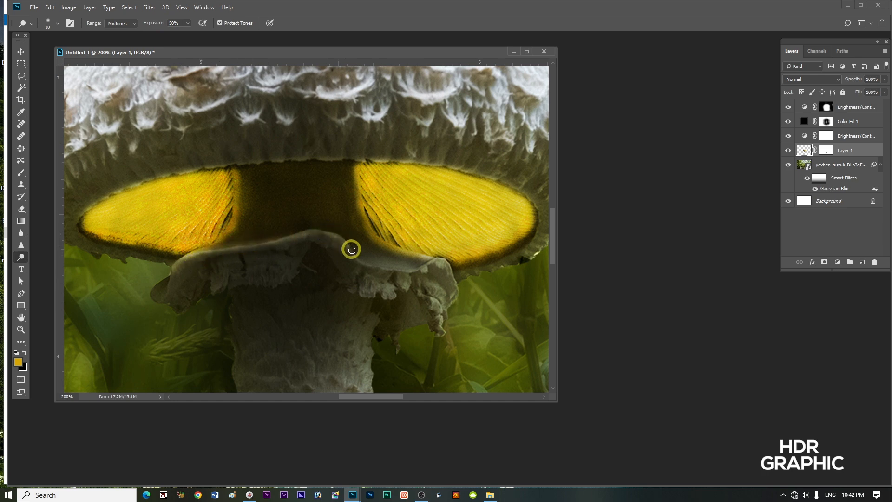
{"action": "mouse_move", "coordinate": [379, 269]}
{"action": "left_mouse_down"}
{"action": "mouse_move", "coordinate": [451, 265]}
{"action": "mouse_move", "coordinate": [442, 259]}
{"action": "mouse_move", "coordinate": [428, 262]}
{"action": "mouse_move", "coordinate": [447, 263]}
{"action": "mouse_move", "coordinate": [458, 282]}
{"action": "mouse_move", "coordinate": [413, 271]}
{"action": "mouse_move", "coordinate": [419, 267]}
{"action": "mouse_move", "coordinate": [364, 267]}
{"action": "mouse_move", "coordinate": [327, 232]}
{"action": "mouse_move", "coordinate": [171, 277]}
{"action": "left_mouse_up"}
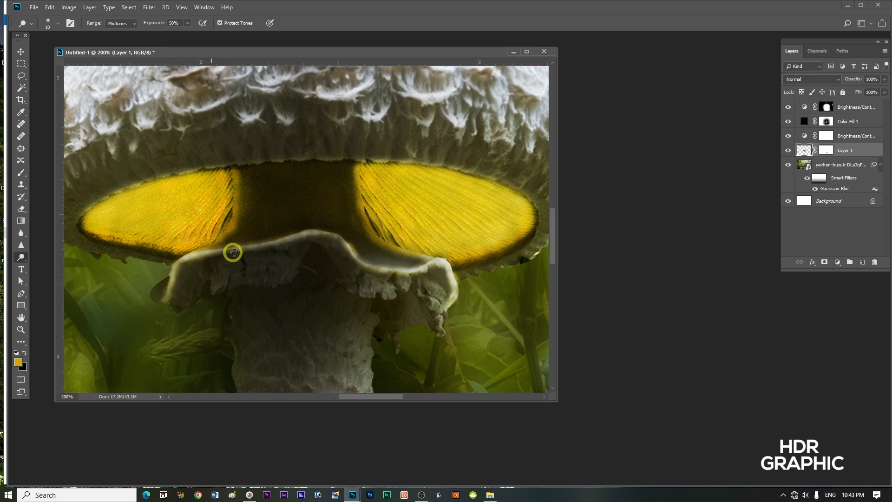
{"action": "left_click", "coordinate": [207, 251]}
{"action": "mouse_move", "coordinate": [208, 251]}
{"action": "left_mouse_down"}
{"action": "mouse_move", "coordinate": [369, 269]}
{"action": "mouse_move", "coordinate": [350, 258]}
{"action": "mouse_move", "coordinate": [358, 258]}
{"action": "mouse_move", "coordinate": [405, 268]}
{"action": "left_mouse_up"}
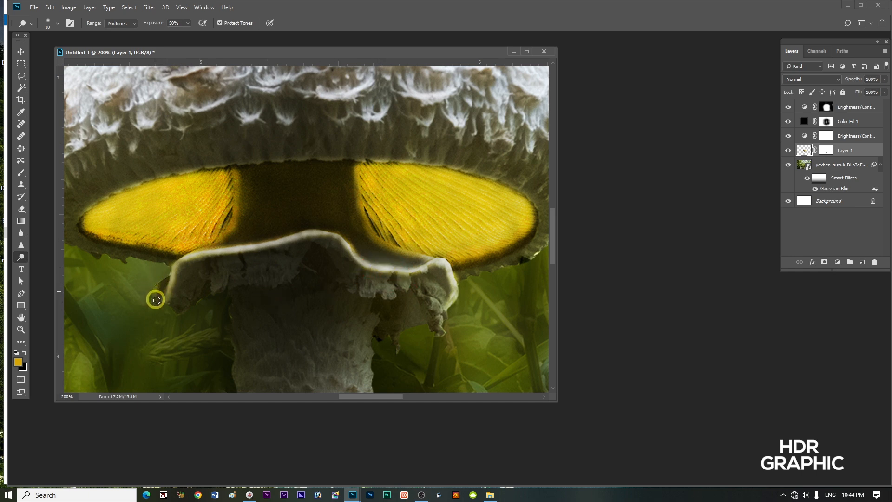
{"action": "mouse_move", "coordinate": [157, 300]}
{"action": "left_mouse_down"}
{"action": "mouse_move", "coordinate": [155, 285]}
{"action": "mouse_move", "coordinate": [167, 277]}
{"action": "left_mouse_up"}
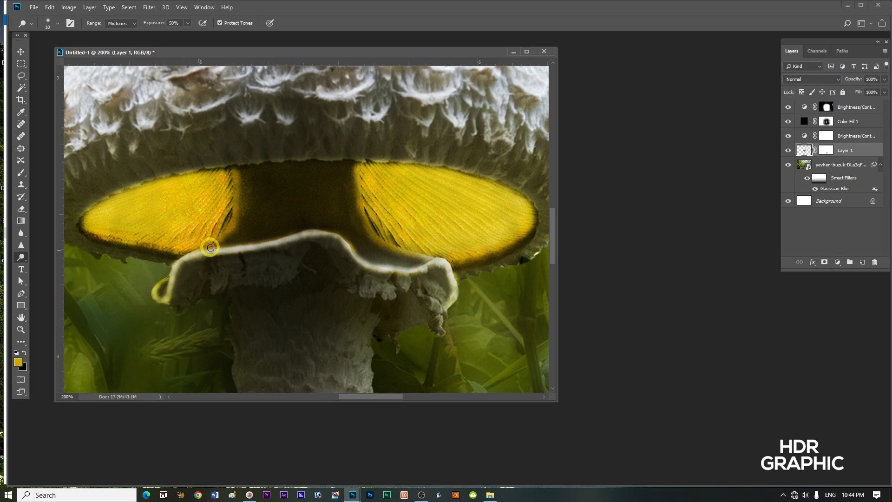
{"action": "mouse_move", "coordinate": [230, 245]}
{"action": "left_mouse_down"}
{"action": "mouse_move", "coordinate": [340, 241]}
{"action": "mouse_move", "coordinate": [380, 272]}
{"action": "mouse_move", "coordinate": [450, 260]}
{"action": "left_mouse_up"}
Step: Lower the Dodge exposure to 14% and lighten the cap's lower edge above the left-hand gills and stem
{"action": "left_click_drag", "start_coordinate": [158, 24], "coordinate": [151, 25]}
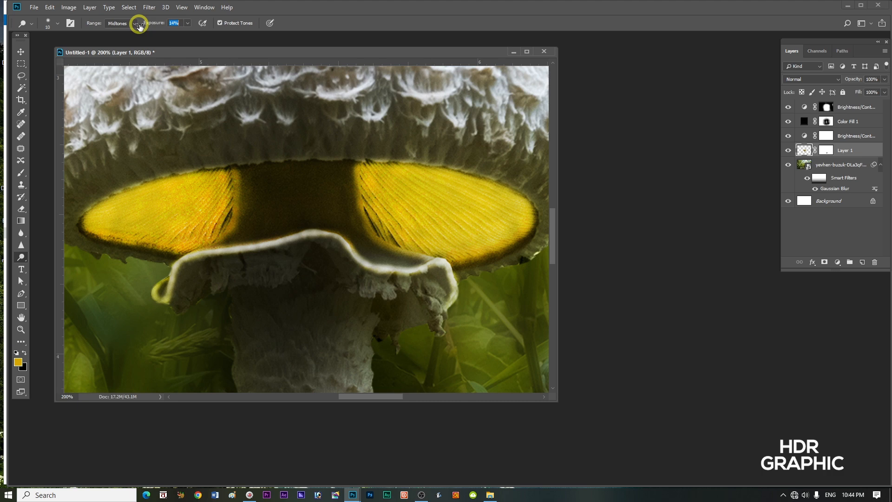
{"action": "left_click", "coordinate": [202, 177]}
{"action": "left_click_drag", "start_coordinate": [219, 167], "coordinate": [281, 157]}
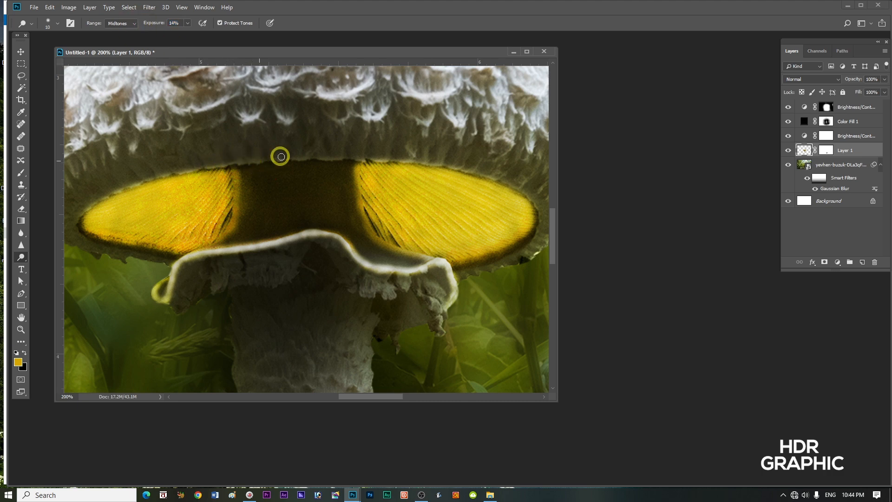
Step: Dodge the outer rims of the right-hand and left-hand gills with a 25 px brush at 14% exposure
{"action": "key", "text": "bracketright"}
{"action": "key", "text": "bracketright"}
{"action": "key", "text": "bracketright"}
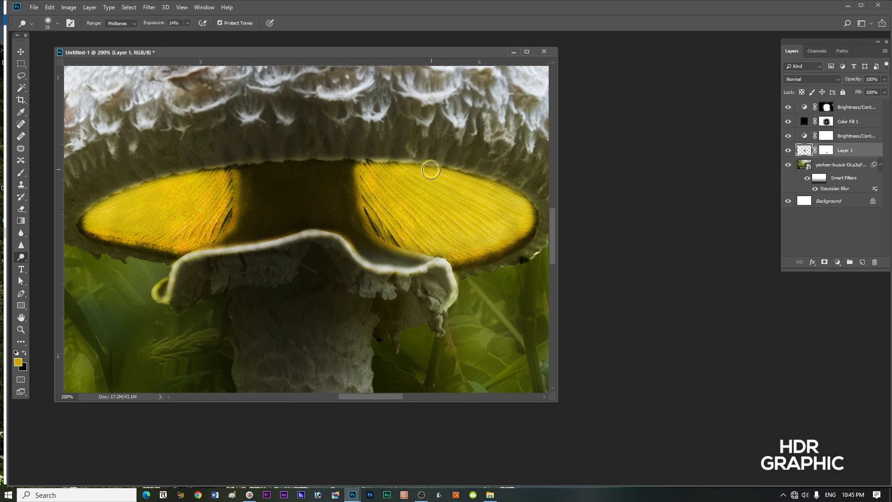
{"action": "left_click", "coordinate": [446, 171]}
{"action": "mouse_move", "coordinate": [447, 172]}
{"action": "left_mouse_down"}
{"action": "mouse_move", "coordinate": [506, 179]}
{"action": "mouse_move", "coordinate": [497, 178]}
{"action": "mouse_move", "coordinate": [541, 214]}
{"action": "mouse_move", "coordinate": [530, 241]}
{"action": "mouse_move", "coordinate": [537, 220]}
{"action": "mouse_move", "coordinate": [507, 254]}
{"action": "mouse_move", "coordinate": [469, 264]}
{"action": "left_mouse_up"}
{"action": "left_click_drag", "start_coordinate": [529, 226], "coordinate": [542, 217]}
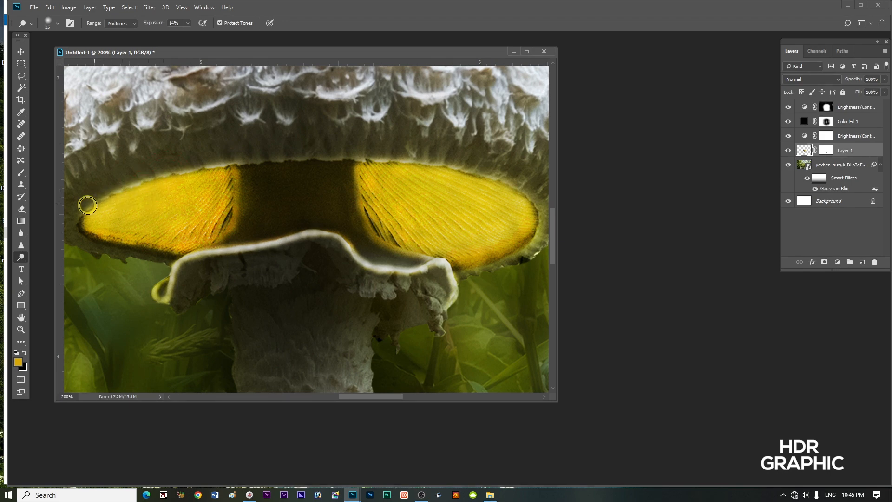
{"action": "mouse_move", "coordinate": [89, 220]}
{"action": "left_mouse_down"}
{"action": "mouse_move", "coordinate": [81, 212]}
{"action": "mouse_move", "coordinate": [118, 192]}
{"action": "mouse_move", "coordinate": [205, 170]}
{"action": "left_mouse_up"}
{"action": "left_click_drag", "start_coordinate": [83, 235], "coordinate": [139, 246]}
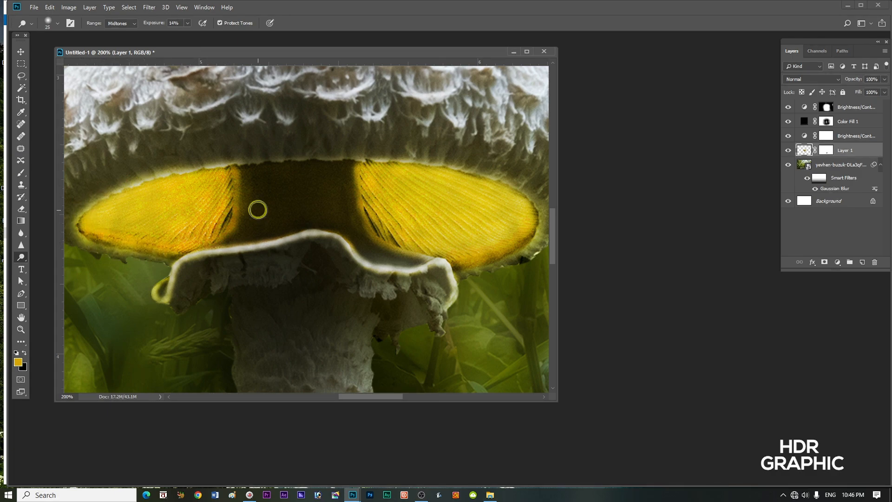
Step: Add a new empty layer directly above Layer 1, with the whole image in view
{"action": "key", "text": "ctrl+minus"}
{"action": "key", "text": "ctrl+minus"}
{"action": "key", "text": "ctrl+minus"}
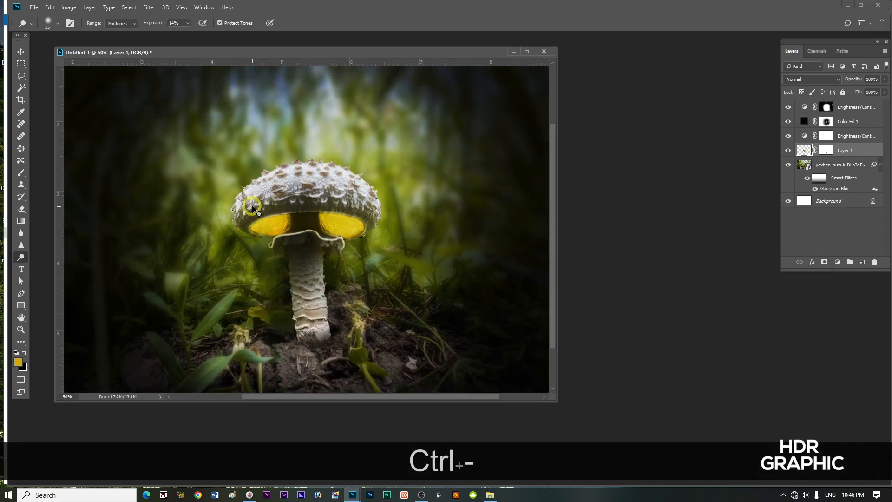
{"action": "key", "text": "ctrl+minus"}
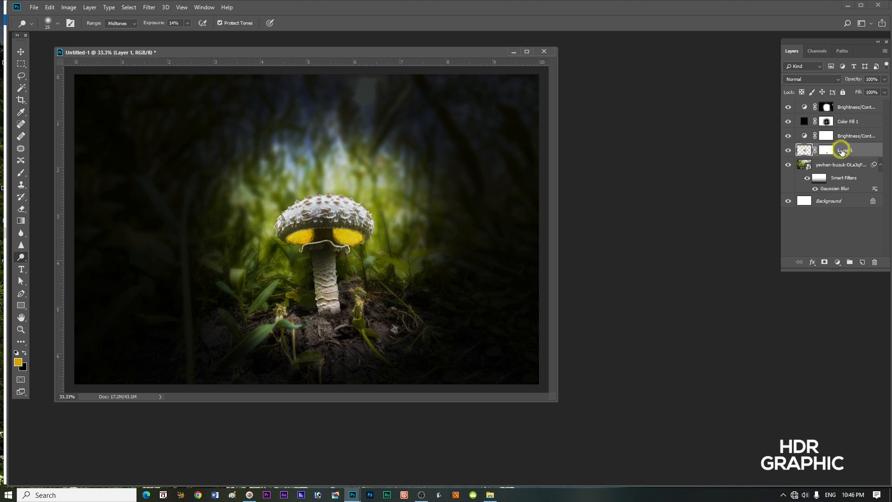
{"action": "left_click", "coordinate": [862, 261]}
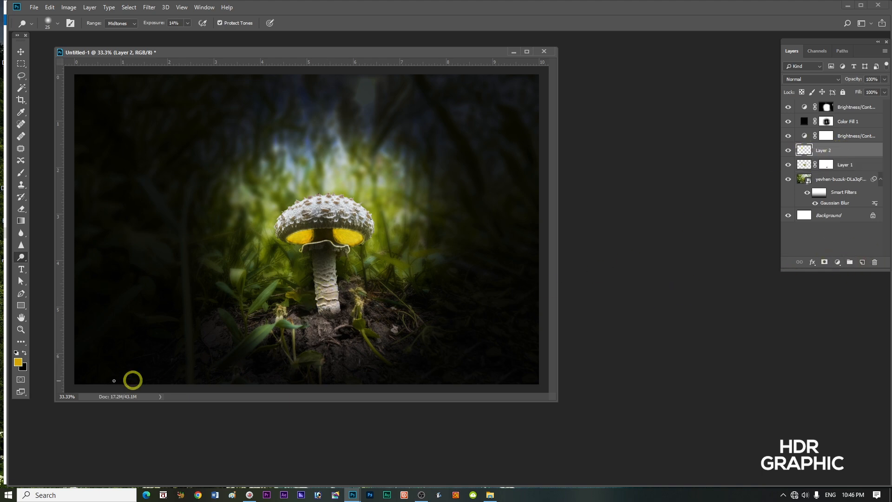
Step: Shift the foreground color to a slightly more orange yellow and set the new layer's blend mode to Overlay
{"action": "left_click", "coordinate": [18, 363]}
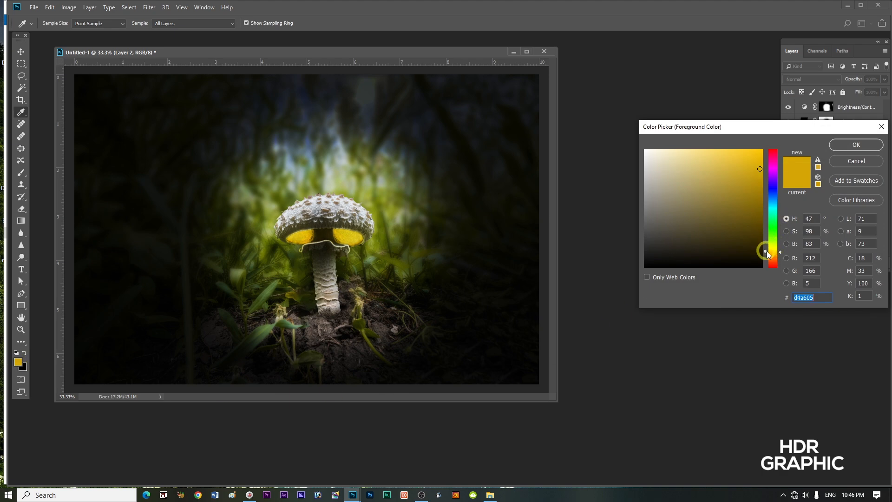
{"action": "left_click", "coordinate": [766, 252]}
{"action": "left_click", "coordinate": [855, 144]}
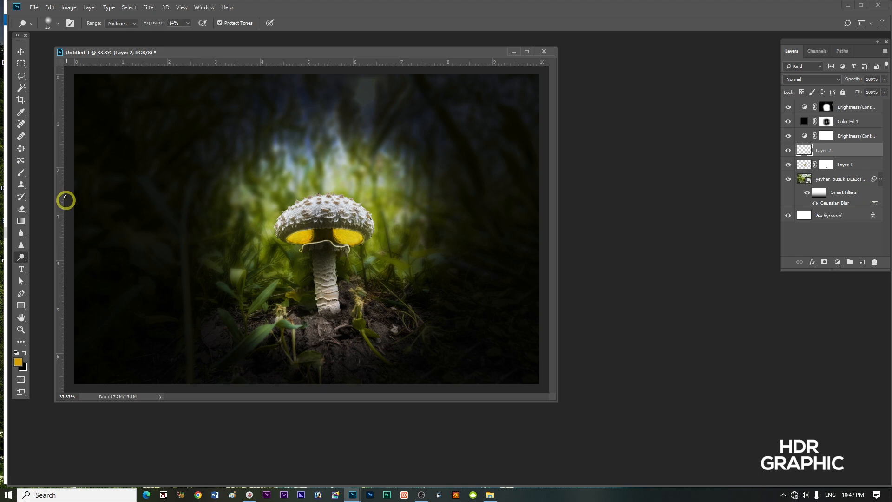
{"action": "left_click", "coordinate": [812, 80]}
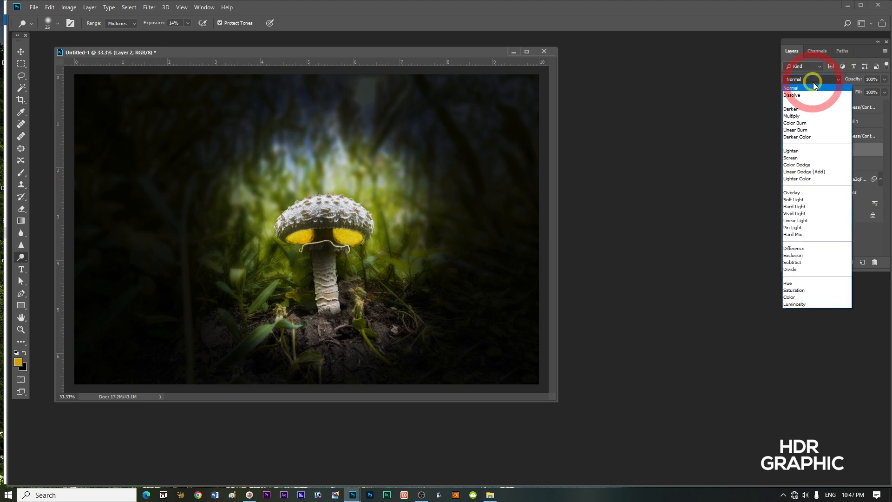
{"action": "left_click", "coordinate": [798, 194]}
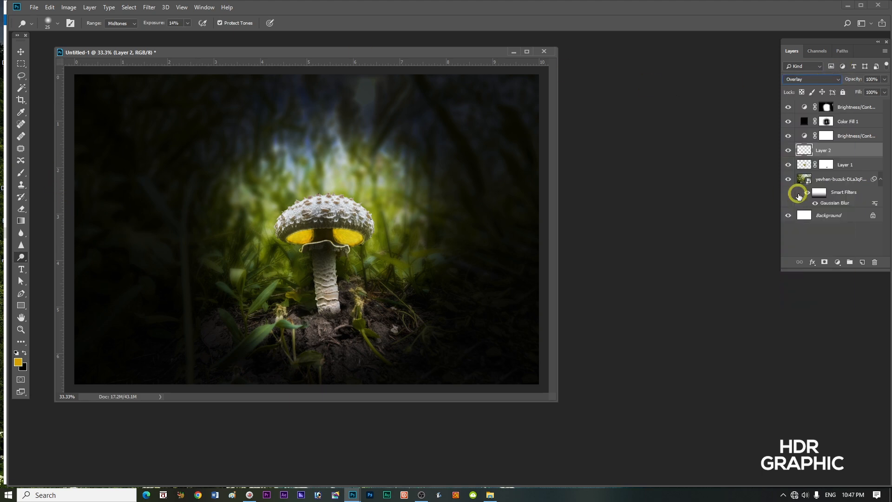
Step: Paint the orange-yellow glow over the mushroom's stem on Layer 2 with a 150 px brush at 79% opacity
{"action": "left_click", "coordinate": [21, 172]}
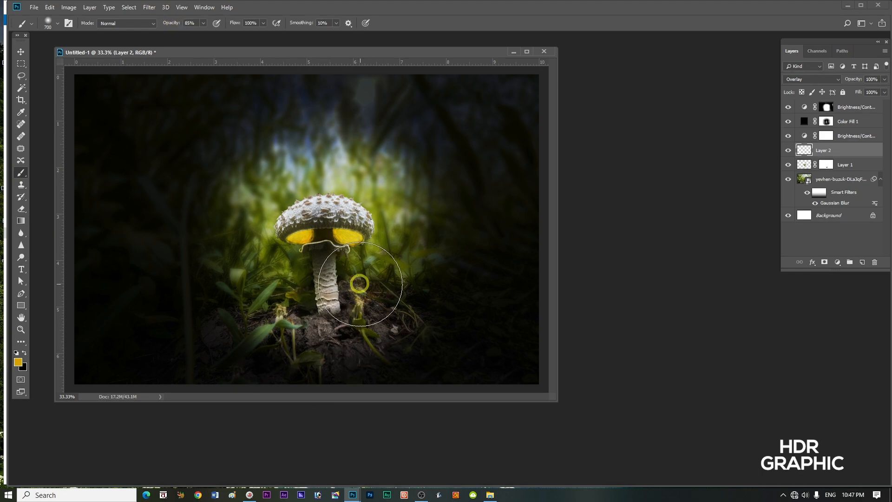
{"action": "key", "text": "bracketleft"}
{"action": "key", "text": "bracketleft"}
{"action": "key", "text": "bracketleft"}
{"action": "key", "text": "bracketleft"}
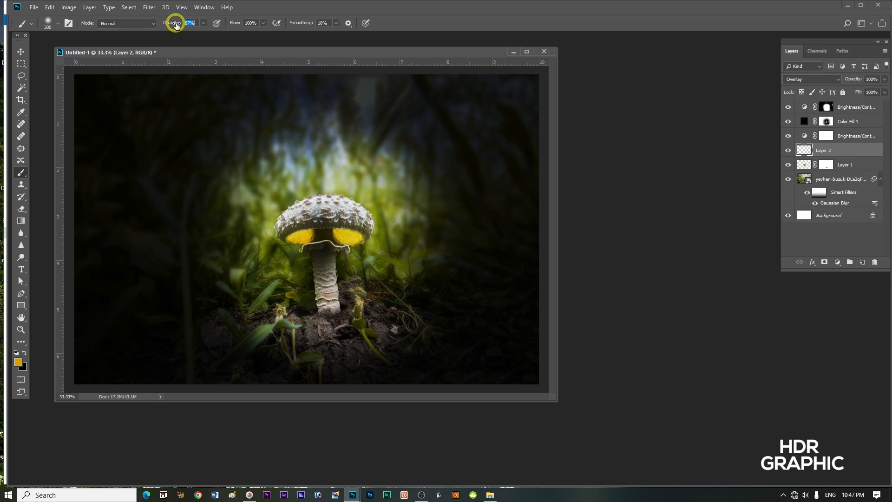
{"action": "left_click_drag", "start_coordinate": [176, 24], "coordinate": [246, 27]}
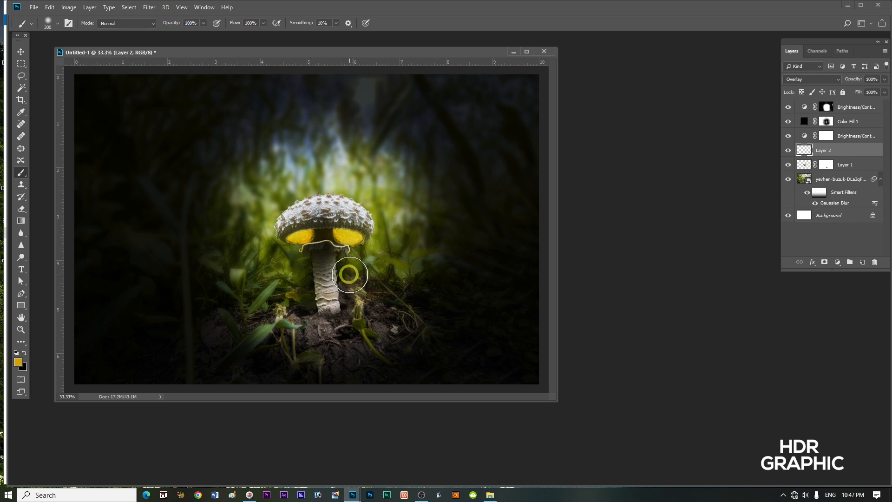
{"action": "key", "text": "bracketleft"}
{"action": "key", "text": "bracketleft"}
{"action": "key", "text": "bracketleft"}
{"action": "key", "text": "bracketleft"}
{"action": "left_click_drag", "start_coordinate": [171, 25], "coordinate": [163, 46]}
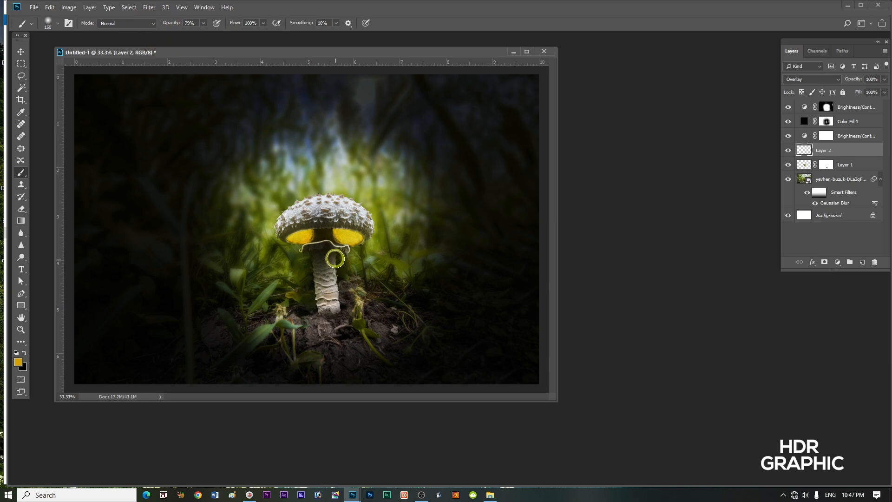
{"action": "left_click_drag", "start_coordinate": [335, 267], "coordinate": [343, 314]}
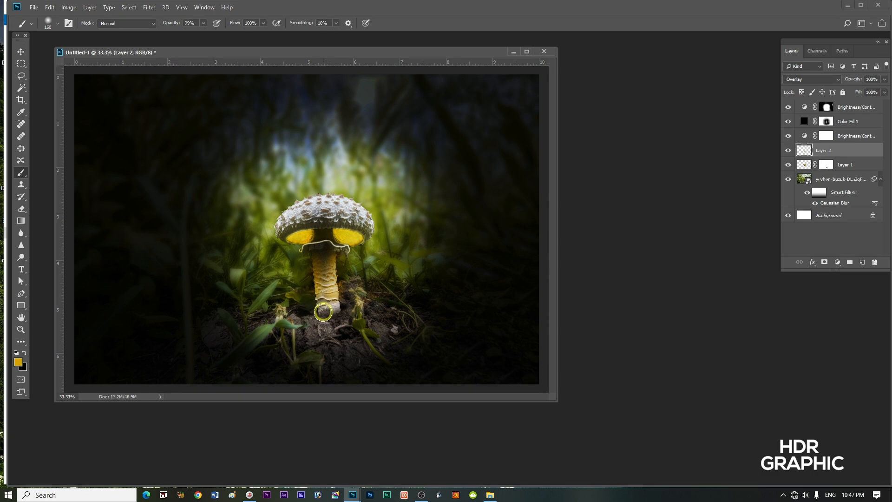
Step: Paint the glow over the soil and plants around the stem's base, with the brush enlarged to 700 px and 38% opacity
{"action": "key", "text": "bracketright"}
{"action": "key", "text": "bracketright"}
{"action": "key", "text": "bracketright"}
{"action": "key", "text": "bracketright"}
{"action": "key", "text": "bracketright"}
{"action": "key", "text": "bracketright"}
{"action": "key", "text": "bracketright"}
{"action": "key", "text": "bracketright"}
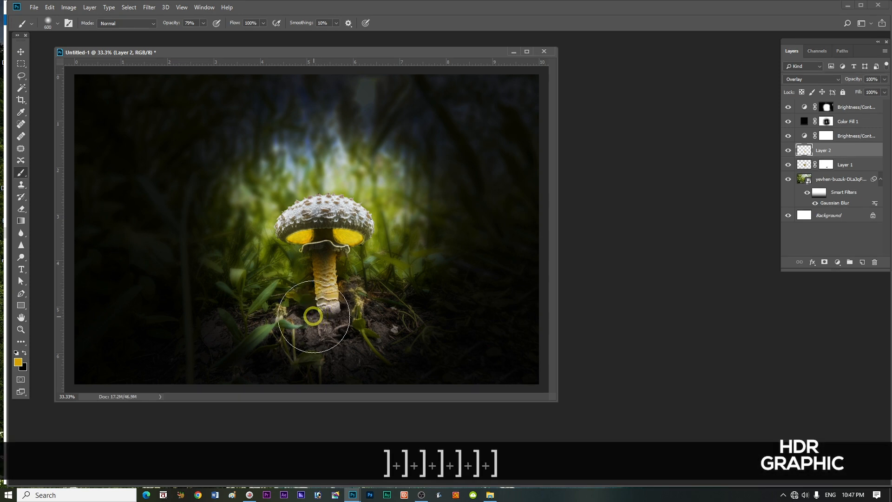
{"action": "mouse_move", "coordinate": [312, 325]}
{"action": "left_mouse_down"}
{"action": "mouse_move", "coordinate": [291, 311]}
{"action": "mouse_move", "coordinate": [319, 342]}
{"action": "mouse_move", "coordinate": [370, 328]}
{"action": "mouse_move", "coordinate": [364, 318]}
{"action": "mouse_move", "coordinate": [367, 342]}
{"action": "left_mouse_up"}
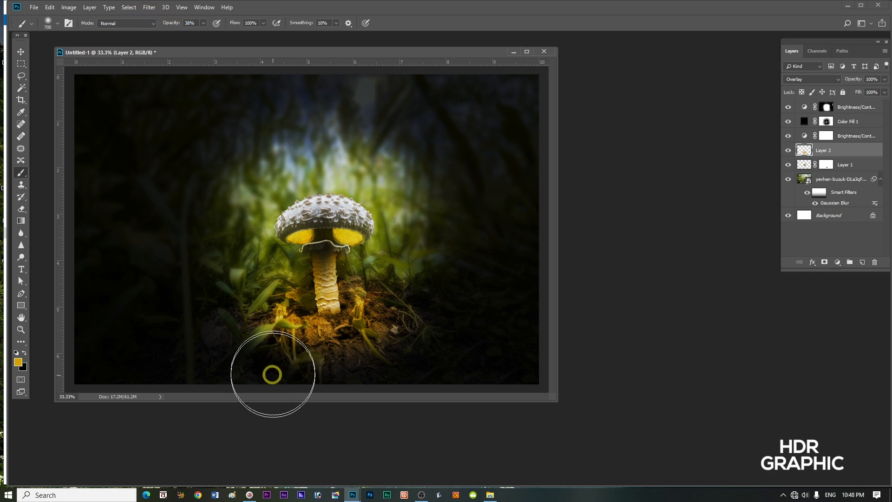
{"action": "mouse_move", "coordinate": [243, 335]}
{"action": "left_mouse_down"}
{"action": "mouse_move", "coordinate": [269, 360]}
{"action": "mouse_move", "coordinate": [340, 375]}
{"action": "mouse_move", "coordinate": [271, 339]}
{"action": "mouse_move", "coordinate": [327, 361]}
{"action": "left_mouse_up"}
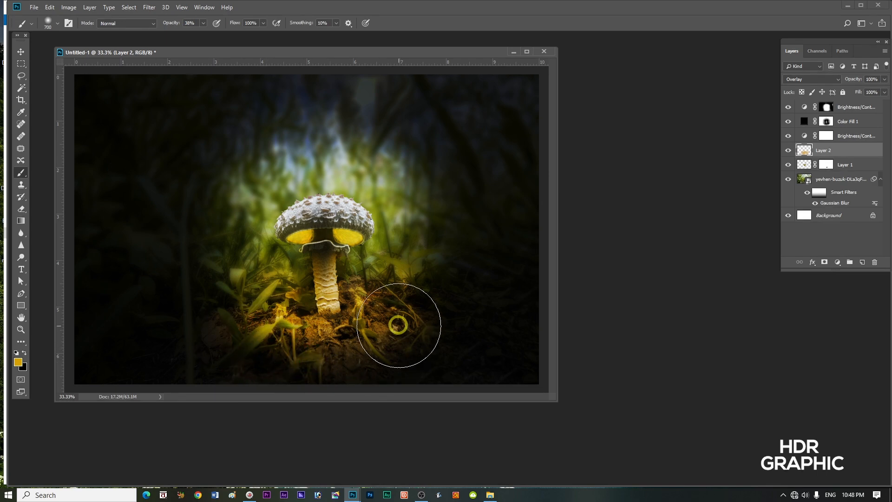
Step: Lower the top Brightness/Contrast layer's opacity and set the Color Fill 1 layer's opacity to 64%
{"action": "key", "text": "ctrl+minus"}
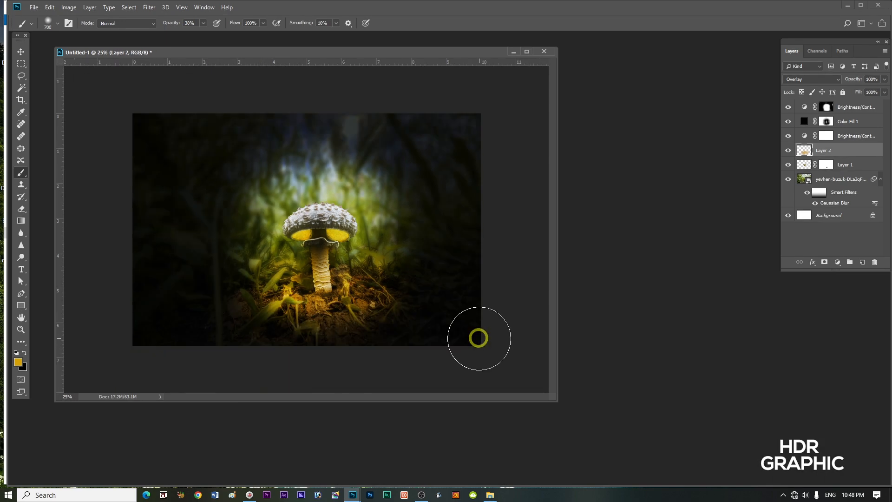
{"action": "left_click", "coordinate": [857, 109]}
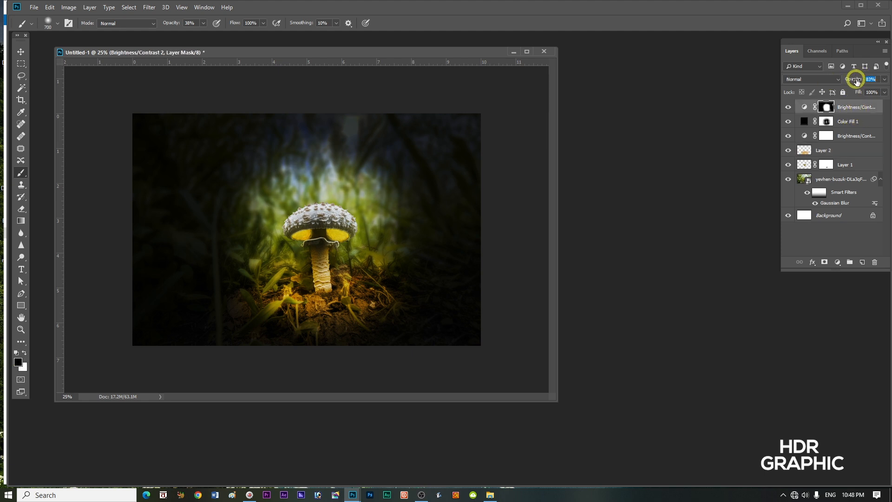
{"action": "left_click_drag", "start_coordinate": [857, 81], "coordinate": [839, 83]}
{"action": "left_click", "coordinate": [852, 122]}
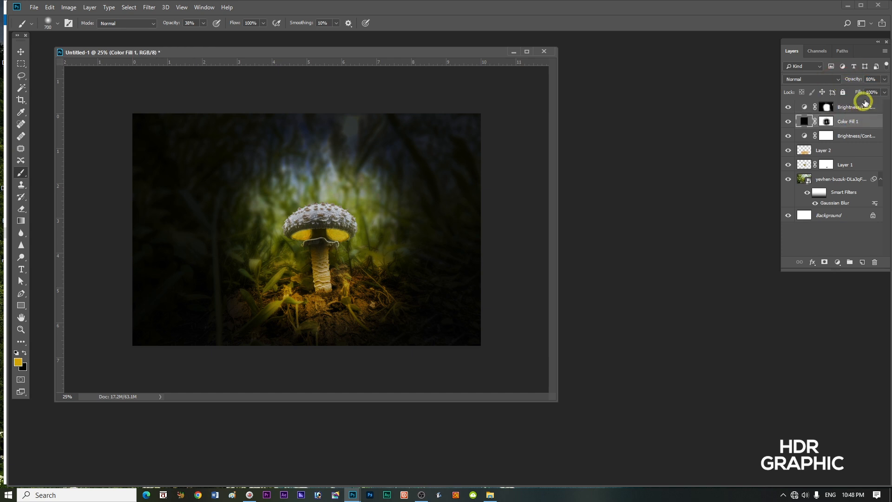
{"action": "left_click_drag", "start_coordinate": [855, 82], "coordinate": [851, 81]}
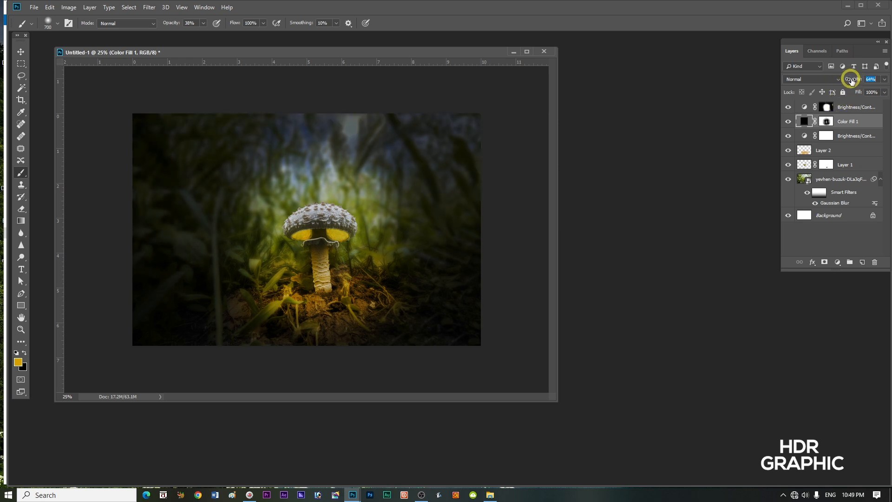
Step: Set the top Brightness/Contrast layer's opacity to 42% and Layer 2's opacity to 79%
{"action": "left_click", "coordinate": [843, 108]}
{"action": "mouse_move", "coordinate": [853, 80]}
{"action": "left_mouse_down"}
{"action": "mouse_move", "coordinate": [833, 82]}
{"action": "mouse_move", "coordinate": [848, 85]}
{"action": "left_mouse_up"}
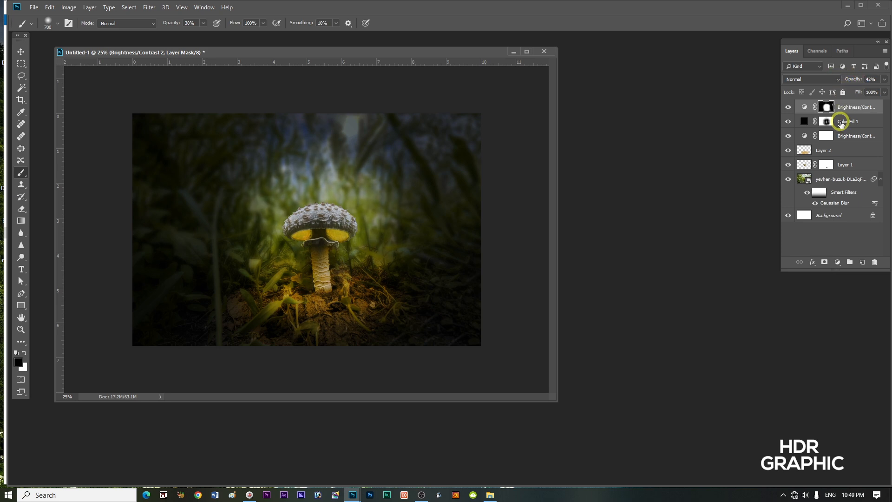
{"action": "left_click", "coordinate": [854, 150]}
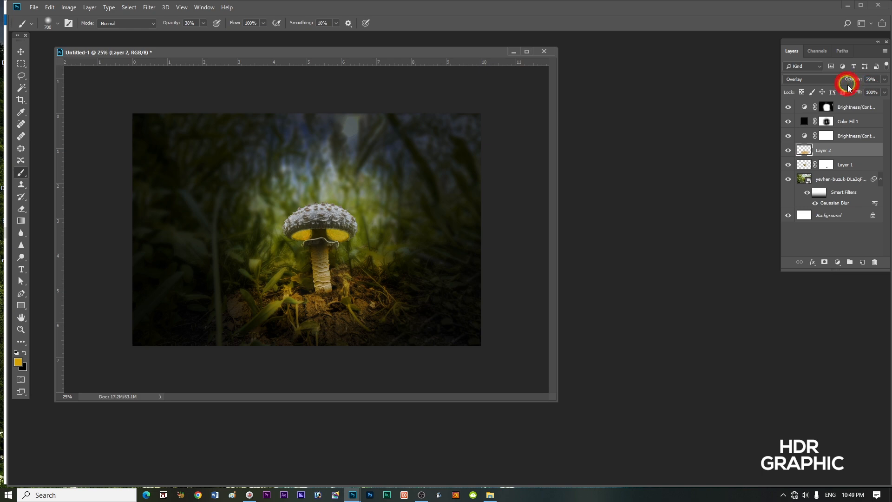
Step: Paint the orange-yellow color over the right-hand and left-hand gills on Layer 2 with a 50 px brush at 38% opacity
{"action": "key", "text": "ctrl+equal"}
{"action": "key", "text": "ctrl+equal"}
{"action": "key", "text": "ctrl+equal"}
{"action": "key", "text": "ctrl+equal"}
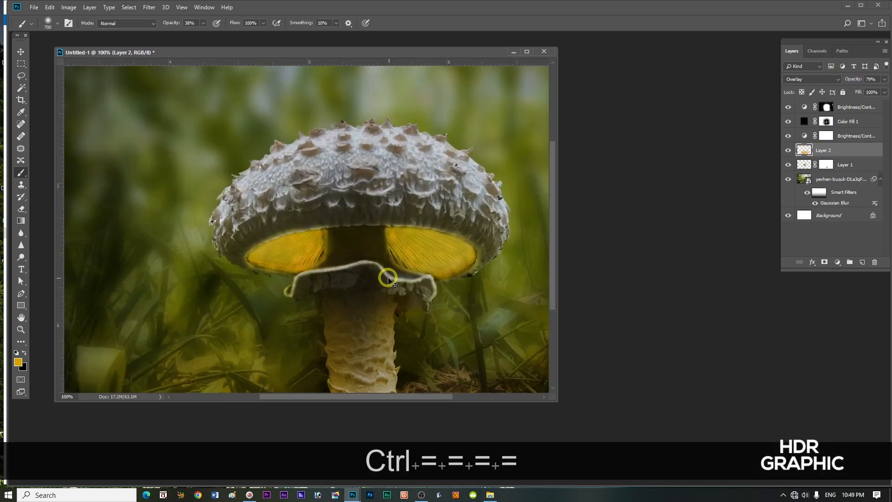
{"action": "key", "text": "ctrl+equal"}
{"action": "key", "text": "space"}
{"action": "mouse_move", "coordinate": [396, 272]}
{"action": "left_mouse_down"}
{"action": "mouse_move", "coordinate": [307, 263]}
{"action": "mouse_move", "coordinate": [304, 251]}
{"action": "left_mouse_up"}
{"action": "key", "text": "bracketleft"}
{"action": "key", "text": "bracketleft"}
{"action": "key", "text": "bracketleft"}
{"action": "key", "text": "bracketleft"}
{"action": "key", "text": "bracketleft"}
{"action": "key", "text": "bracketleft"}
{"action": "key", "text": "bracketleft"}
{"action": "key", "text": "bracketleft"}
{"action": "key", "text": "bracketleft"}
{"action": "key", "text": "bracketleft"}
{"action": "key", "text": "bracketleft"}
{"action": "key", "text": "bracketleft"}
{"action": "key", "text": "bracketleft"}
{"action": "key", "text": "bracketleft"}
{"action": "key", "text": "bracketleft"}
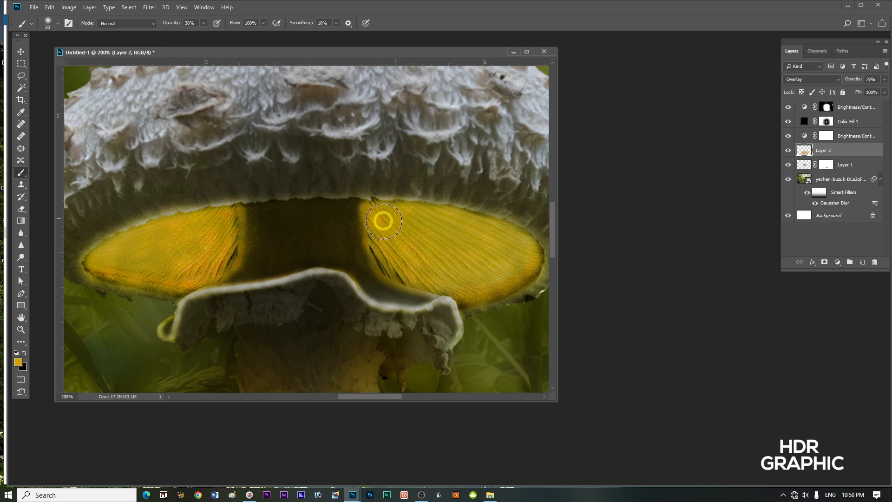
{"action": "mouse_move", "coordinate": [383, 221]}
{"action": "left_mouse_down"}
{"action": "mouse_move", "coordinate": [446, 227]}
{"action": "mouse_move", "coordinate": [434, 239]}
{"action": "mouse_move", "coordinate": [466, 238]}
{"action": "mouse_move", "coordinate": [494, 265]}
{"action": "left_mouse_up"}
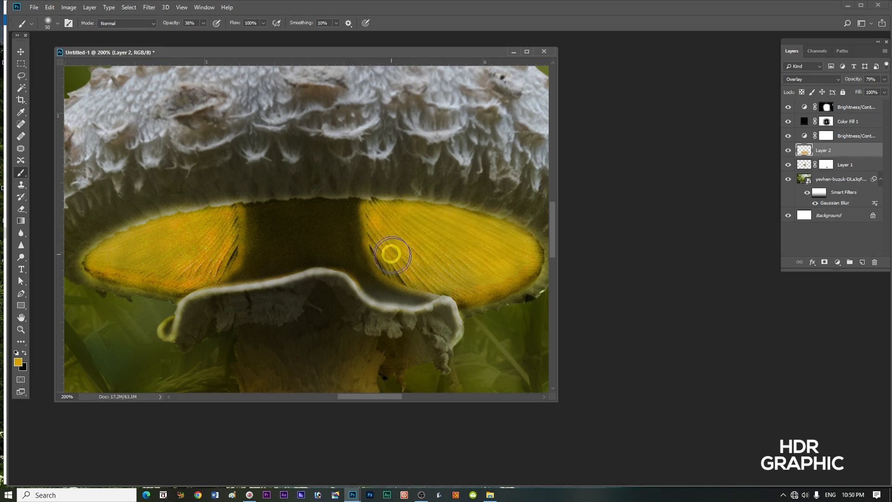
{"action": "mouse_move", "coordinate": [409, 265]}
{"action": "left_mouse_down"}
{"action": "mouse_move", "coordinate": [492, 275]}
{"action": "mouse_move", "coordinate": [515, 264]}
{"action": "left_mouse_up"}
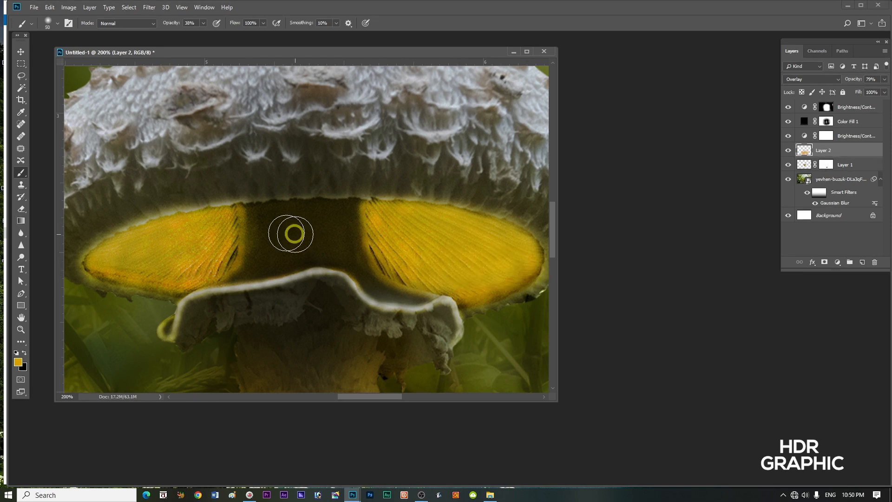
{"action": "left_click_drag", "start_coordinate": [223, 224], "coordinate": [213, 255]}
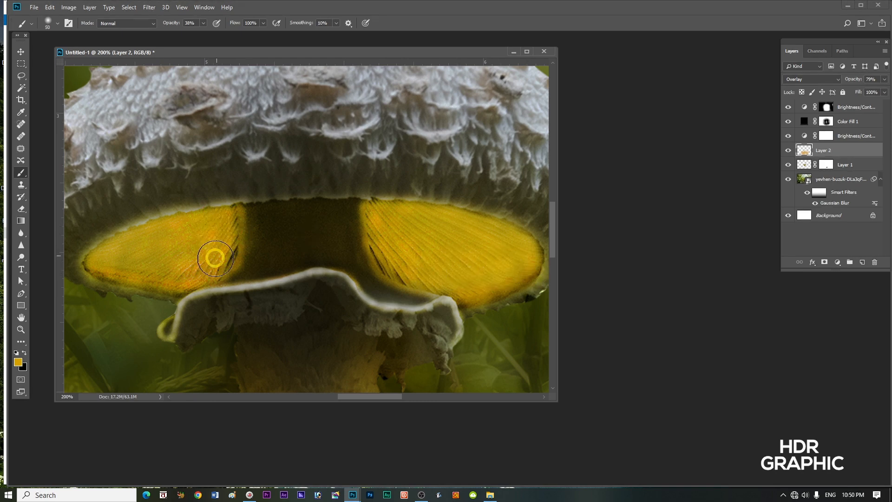
{"action": "mouse_move", "coordinate": [107, 258]}
{"action": "left_mouse_down"}
{"action": "mouse_move", "coordinate": [209, 228]}
{"action": "mouse_move", "coordinate": [211, 238]}
{"action": "mouse_move", "coordinate": [224, 224]}
{"action": "mouse_move", "coordinate": [195, 233]}
{"action": "left_mouse_up"}
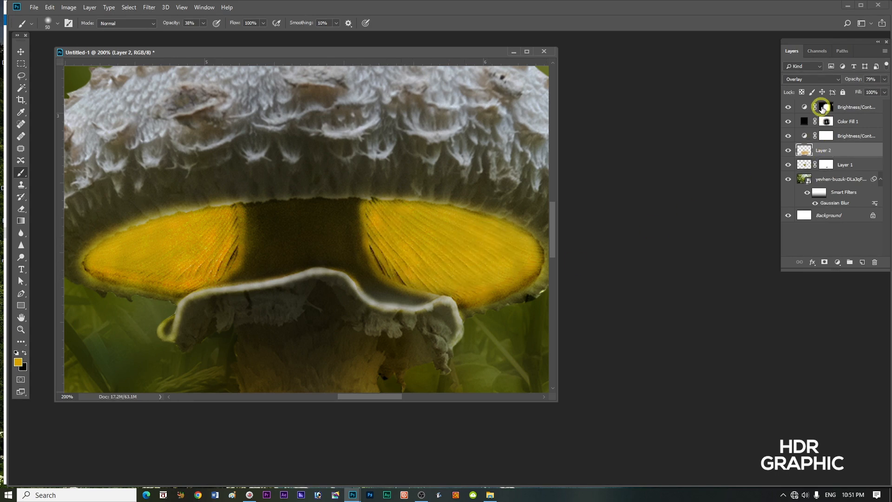
Step: Trace the pale upper edge of the stem's ring with the glow color, using a 10 px brush at 38% opacity
{"action": "key", "text": "bracketleft"}
{"action": "key", "text": "bracketleft"}
{"action": "key", "text": "bracketleft"}
{"action": "key", "text": "bracketleft"}
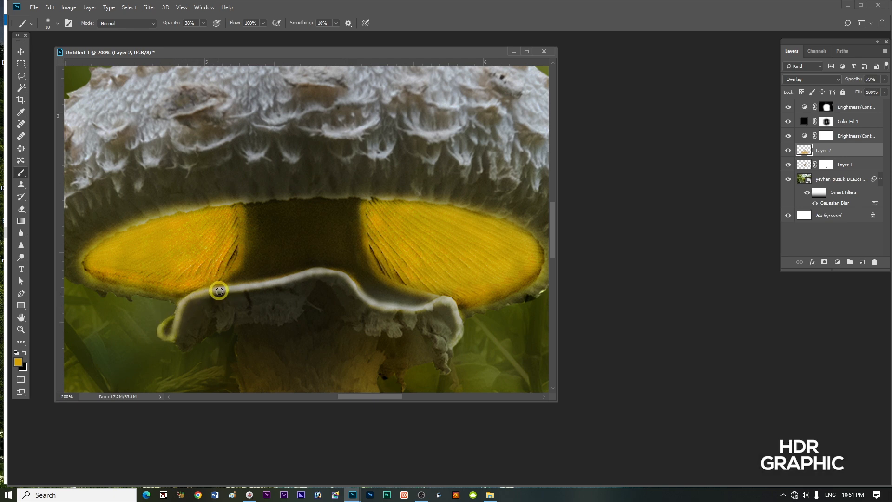
{"action": "left_click_drag", "start_coordinate": [225, 288], "coordinate": [306, 273]}
{"action": "mouse_move", "coordinate": [357, 288]}
{"action": "left_mouse_down"}
{"action": "mouse_move", "coordinate": [371, 299]}
{"action": "mouse_move", "coordinate": [421, 308]}
{"action": "left_mouse_up"}
{"action": "mouse_move", "coordinate": [193, 296]}
{"action": "left_mouse_down"}
{"action": "mouse_move", "coordinate": [321, 272]}
{"action": "mouse_move", "coordinate": [345, 277]}
{"action": "mouse_move", "coordinate": [360, 299]}
{"action": "mouse_move", "coordinate": [396, 302]}
{"action": "left_mouse_up"}
Step: Tint the dark area between the gills and above the ring with a 25 px brush at 38% opacity
{"action": "key", "text": "bracketright"}
{"action": "key", "text": "bracketright"}
{"action": "key", "text": "bracketright"}
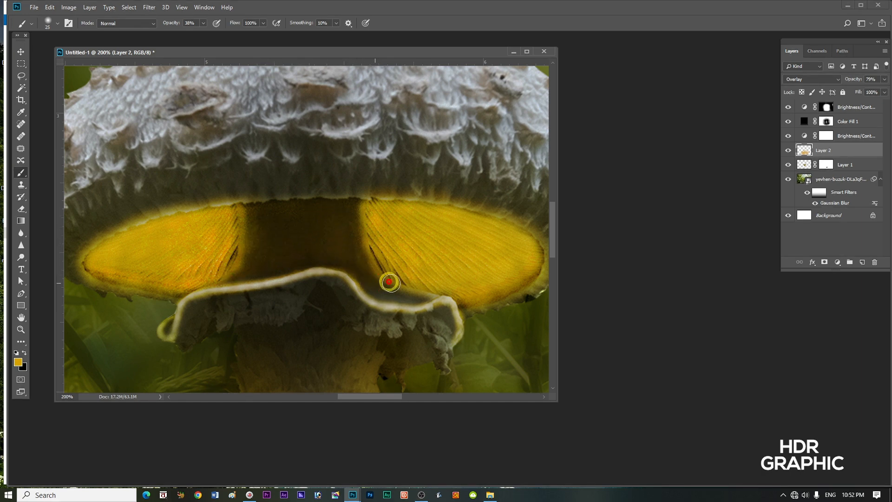
{"action": "key", "text": "ctrl+equal"}
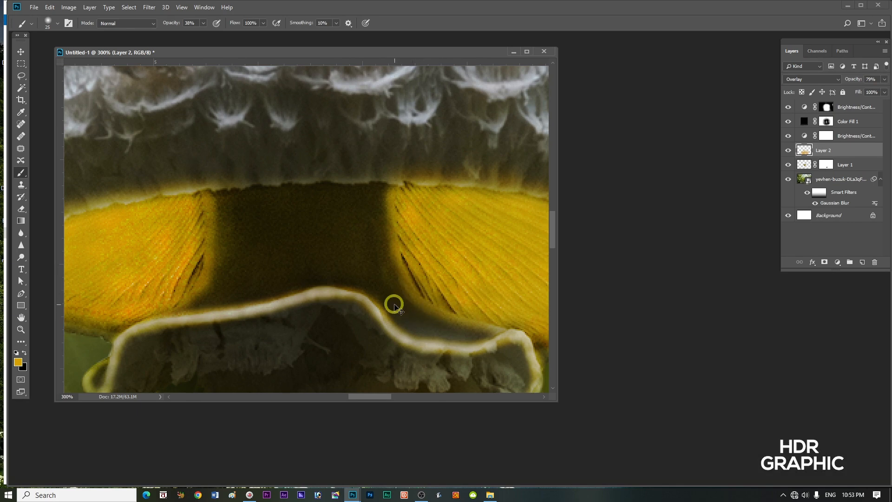
{"action": "key", "text": "shift+z"}
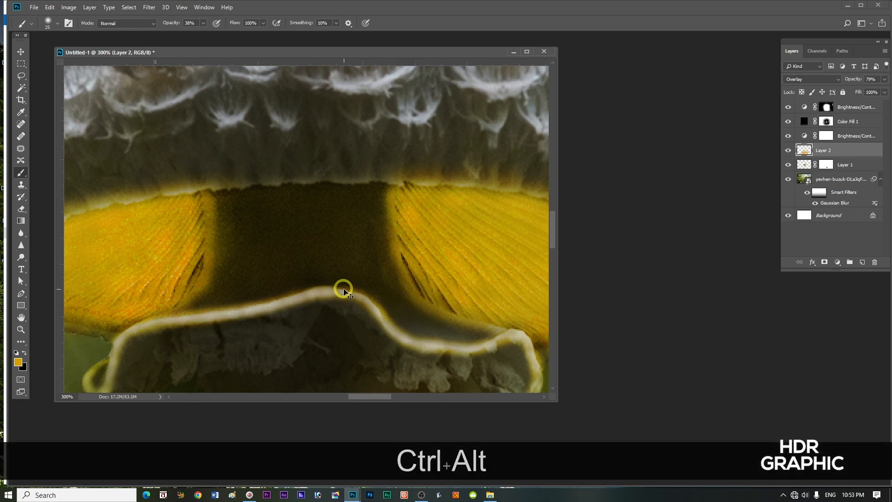
{"action": "key", "text": "ctrl+alt+shift+z"}
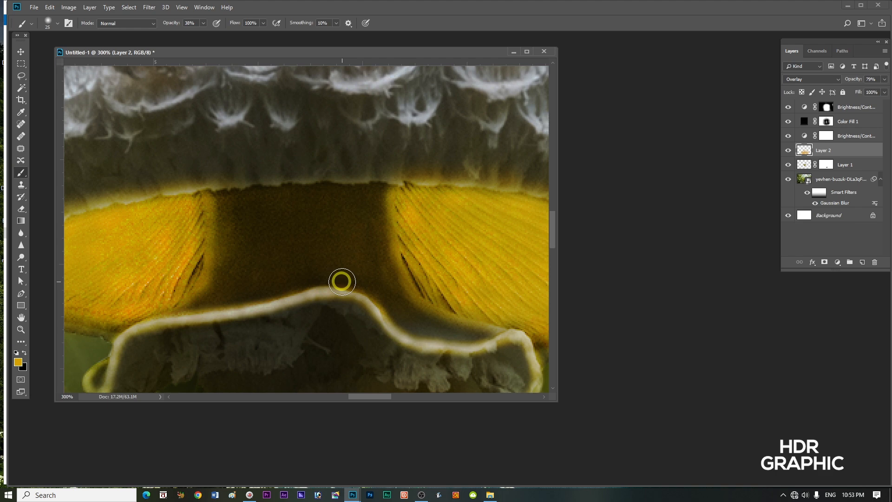
Step: Add a layer mask to Layer 2, dab black just above the ring's right side, and return to the layer's pixels
{"action": "left_click", "coordinate": [825, 263]}
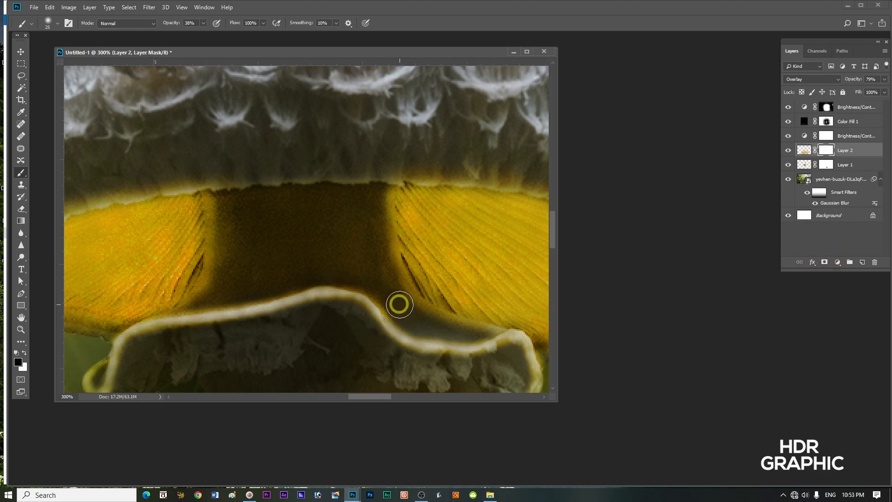
{"action": "left_click", "coordinate": [406, 305]}
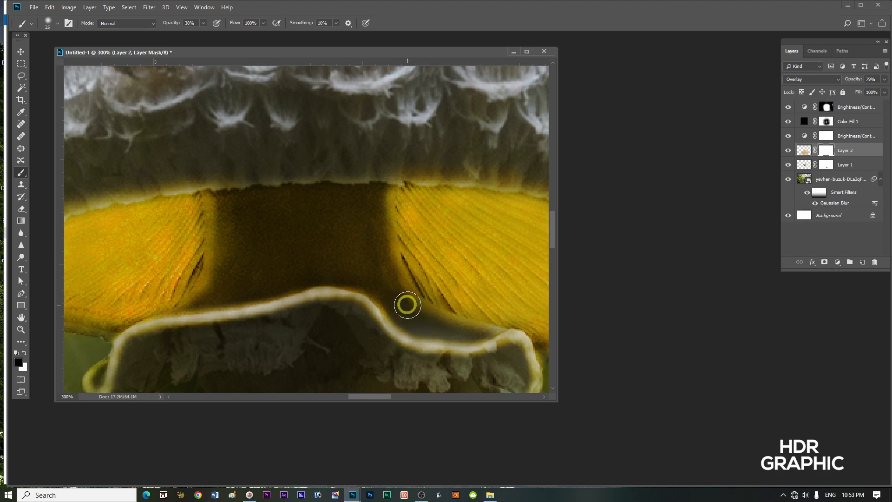
{"action": "left_click", "coordinate": [399, 296]}
{"action": "left_click", "coordinate": [462, 319]}
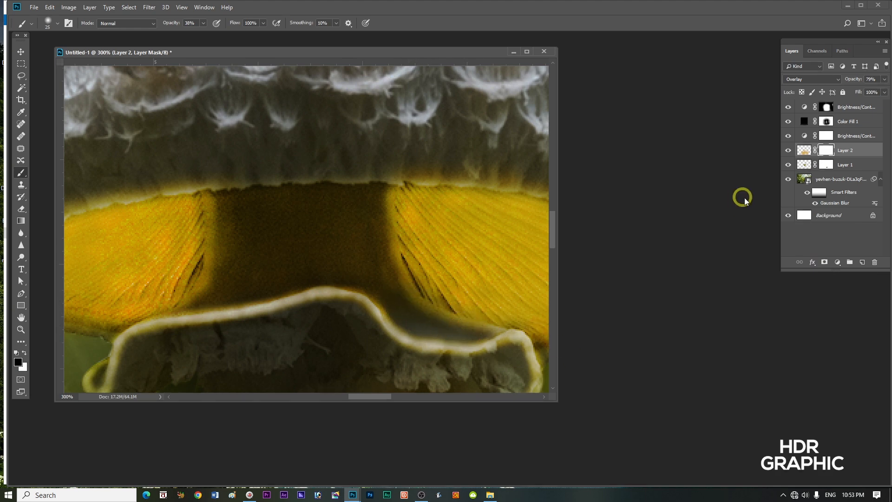
{"action": "left_click", "coordinate": [805, 148]}
{"action": "left_click", "coordinate": [178, 244], "text": "alt"}
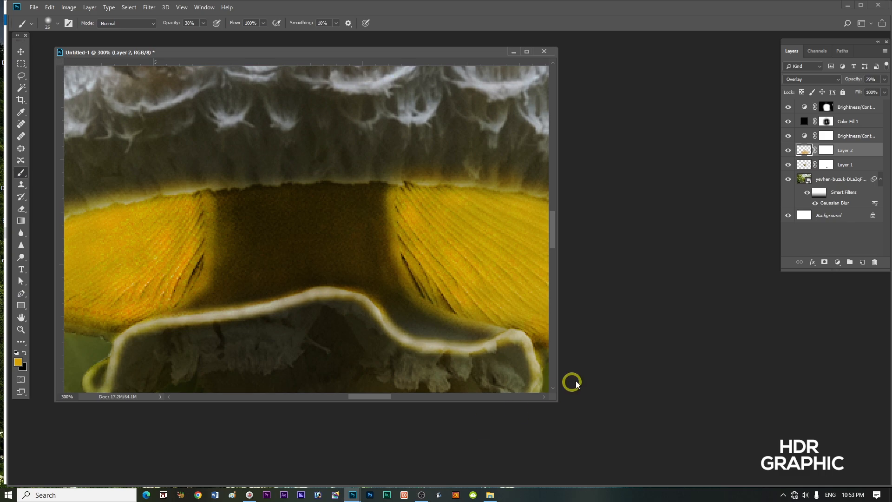
Step: Paint white on the Color Fill 1 mask with a 400 px brush at 38% opacity to darken the background around the mushroom
{"action": "key", "text": "ctrl+minus"}
{"action": "key", "text": "ctrl+minus"}
{"action": "key", "text": "ctrl+minus"}
{"action": "key", "text": "ctrl+minus"}
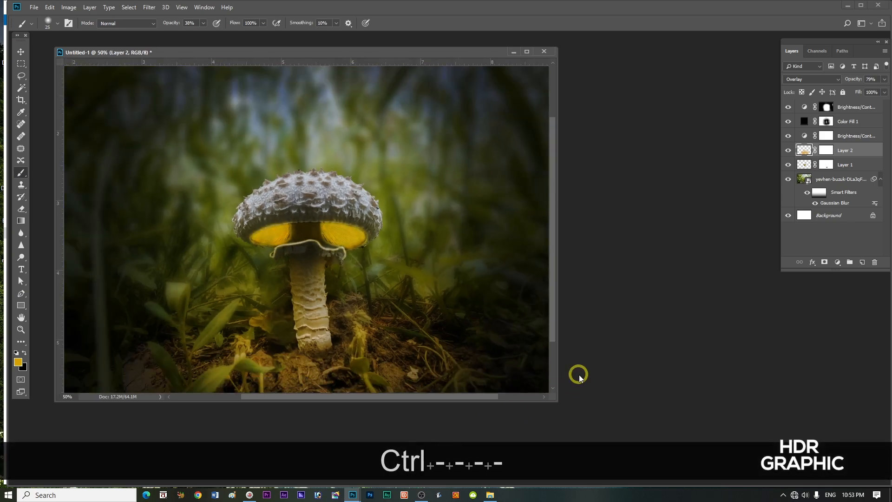
{"action": "key", "text": "ctrl+minus"}
{"action": "left_click", "coordinate": [826, 122]}
{"action": "key", "text": "bracketright"}
{"action": "key", "text": "bracketright"}
{"action": "key", "text": "bracketright"}
{"action": "key", "text": "bracketright"}
{"action": "key", "text": "bracketright"}
{"action": "key", "text": "bracketright"}
{"action": "key", "text": "bracketright"}
{"action": "key", "text": "bracketright"}
{"action": "key", "text": "bracketright"}
{"action": "key", "text": "bracketright"}
{"action": "key", "text": "bracketright"}
{"action": "key", "text": "bracketright"}
{"action": "key", "text": "bracketright"}
{"action": "key", "text": "bracketright"}
{"action": "key", "text": "bracketright"}
{"action": "key", "text": "bracketright"}
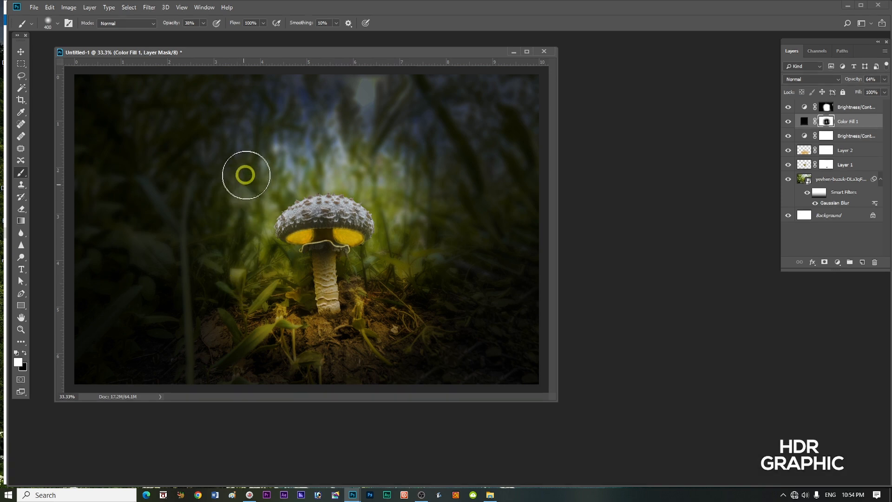
{"action": "mouse_move", "coordinate": [243, 173]}
{"action": "left_mouse_down"}
{"action": "mouse_move", "coordinate": [328, 144]}
{"action": "mouse_move", "coordinate": [404, 182]}
{"action": "mouse_move", "coordinate": [494, 285]}
{"action": "left_mouse_up"}
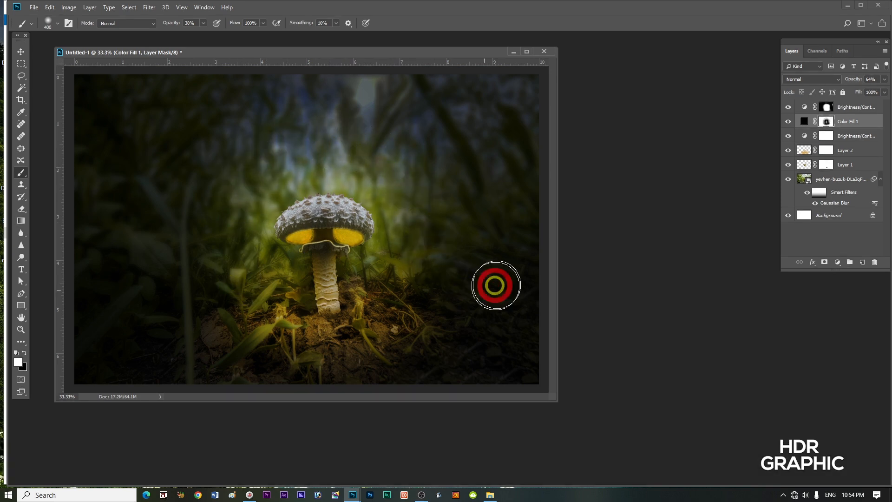
{"action": "mouse_move", "coordinate": [223, 119]}
{"action": "left_mouse_down"}
{"action": "mouse_move", "coordinate": [223, 264]}
{"action": "mouse_move", "coordinate": [166, 201]}
{"action": "left_mouse_up"}
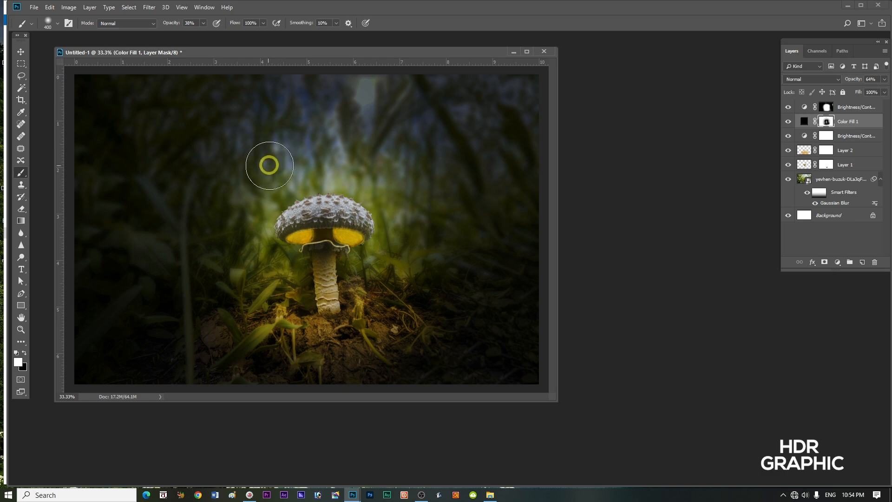
{"action": "left_click_drag", "start_coordinate": [256, 183], "coordinate": [330, 157]}
Step: Select Layer 1 and Layer 2 together and scale the mushroom and its glow down slightly with Free Transform
{"action": "key", "text": "v"}
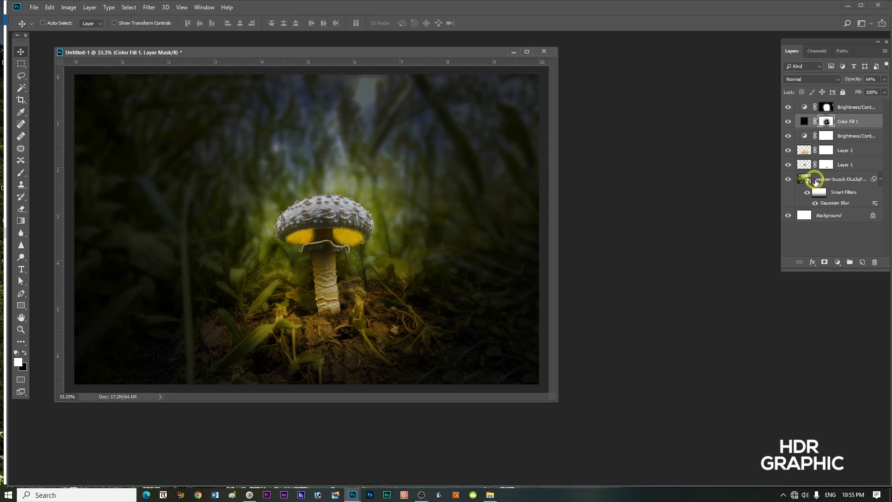
{"action": "left_click", "coordinate": [808, 164]}
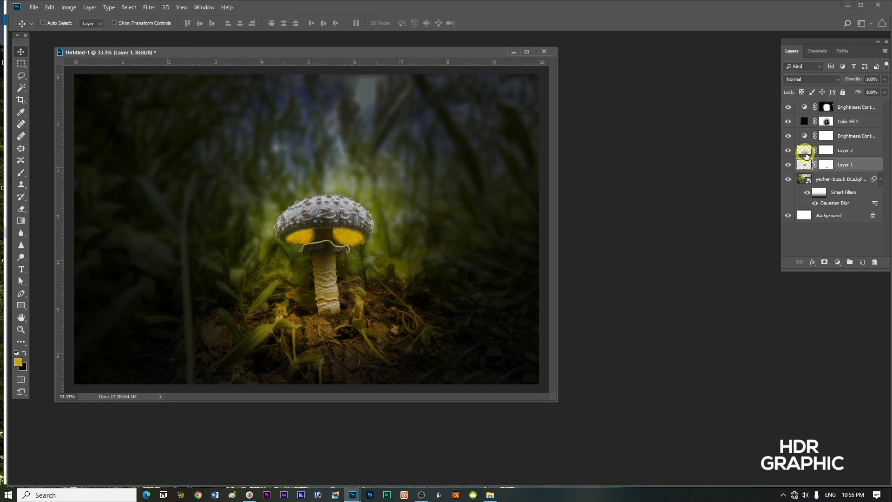
{"action": "key", "text": "ctrl+d"}
{"action": "left_click", "coordinate": [842, 153], "text": "ctrl"}
{"action": "key", "text": "ctrl+t"}
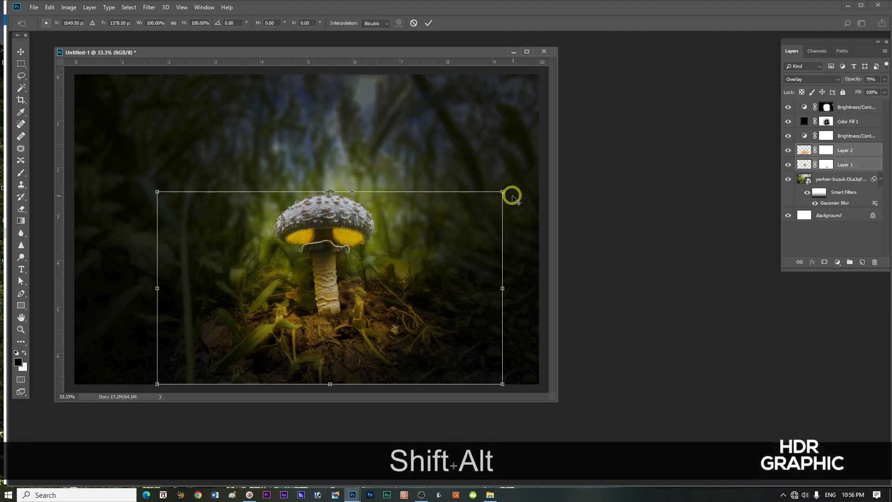
{"action": "left_click_drag", "start_coordinate": [502, 192], "coordinate": [483, 199]}
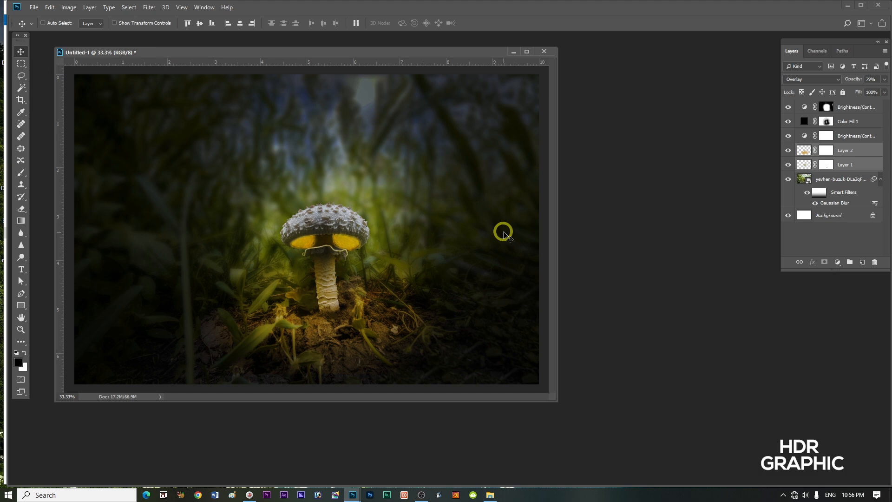
Step: Target Layer 2's pixels and set the foreground color to orange eb9b01 for the brush
{"action": "key", "text": "b"}
{"action": "left_click", "coordinate": [826, 151]}
{"action": "key", "text": "x"}
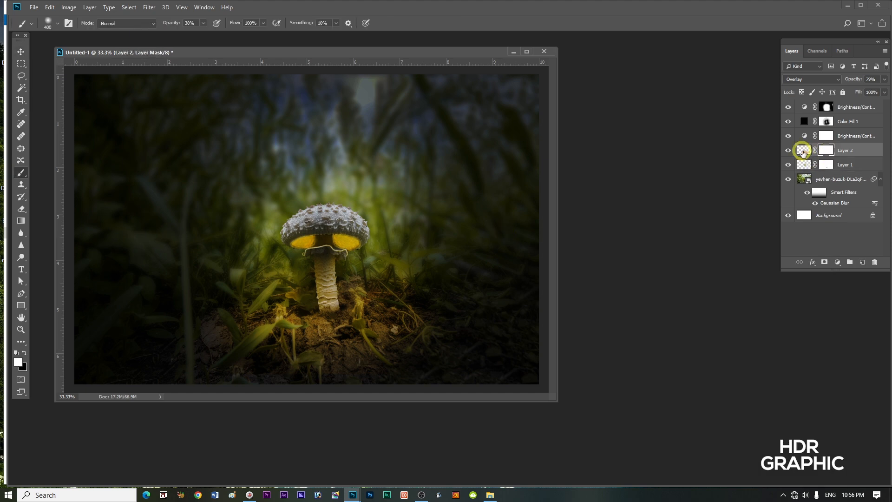
{"action": "left_click", "coordinate": [804, 151]}
{"action": "key", "text": "x"}
{"action": "left_click", "coordinate": [18, 361]}
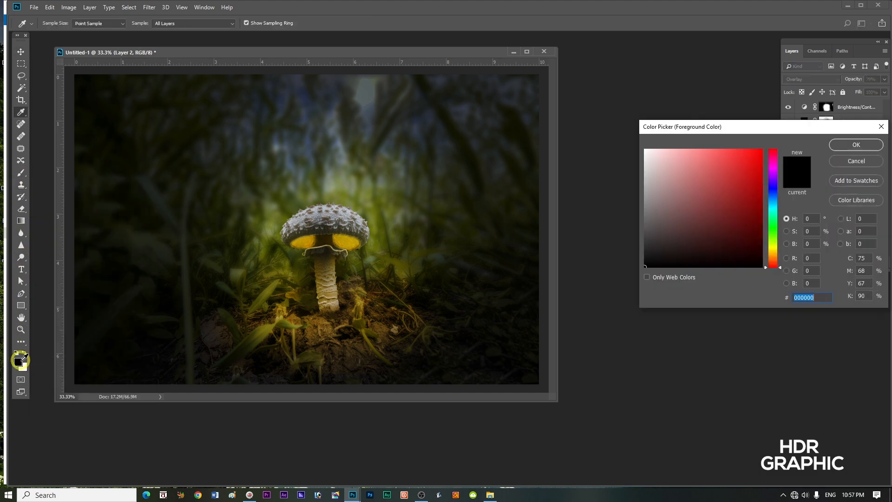
{"action": "left_click_drag", "start_coordinate": [765, 267], "coordinate": [768, 254]}
{"action": "left_click", "coordinate": [760, 161]}
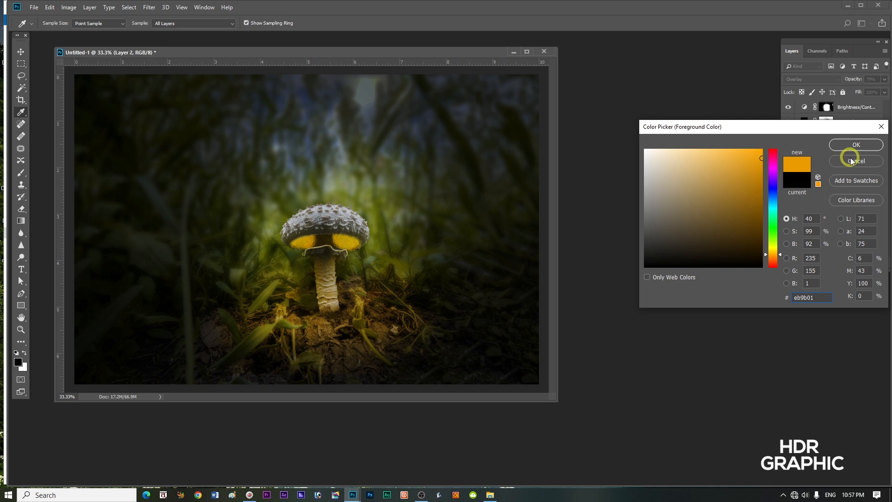
{"action": "left_click", "coordinate": [857, 144]}
{"action": "key", "text": "b"}
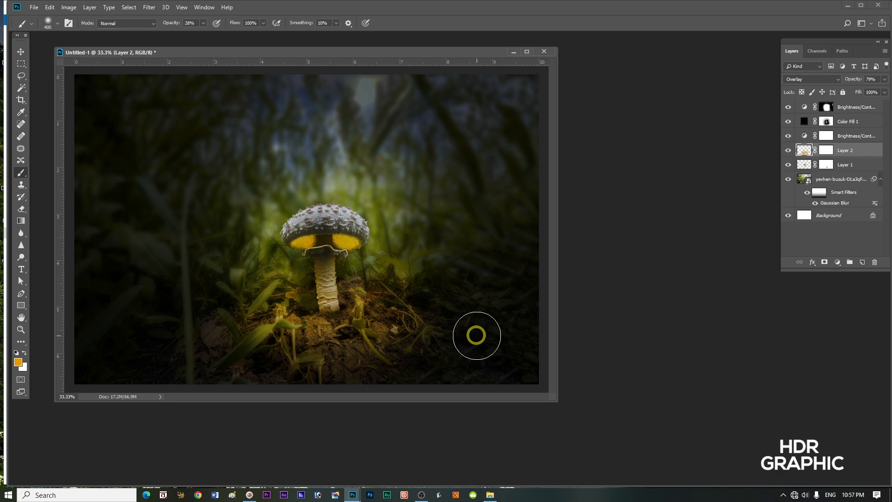
Step: Set the opacity of the Color Fill 1 layer to 80%
{"action": "left_click", "coordinate": [840, 138]}
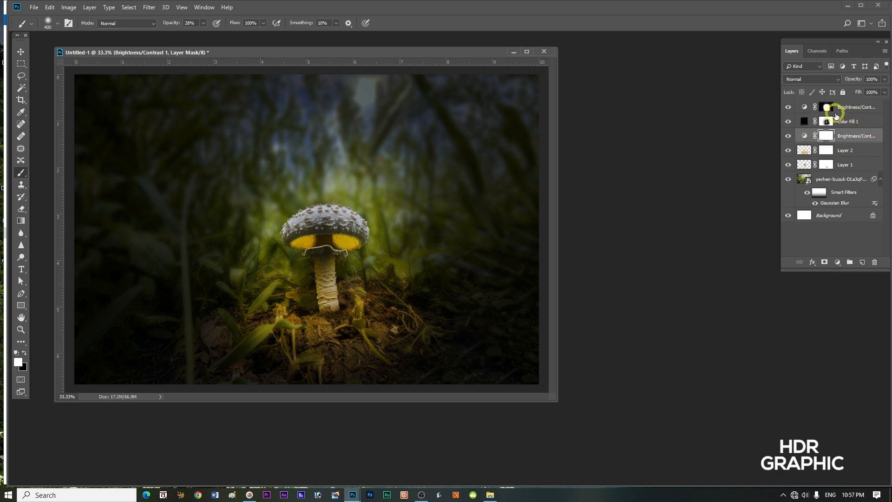
{"action": "left_click_drag", "start_coordinate": [846, 80], "coordinate": [886, 76]}
{"action": "left_click", "coordinate": [853, 121]}
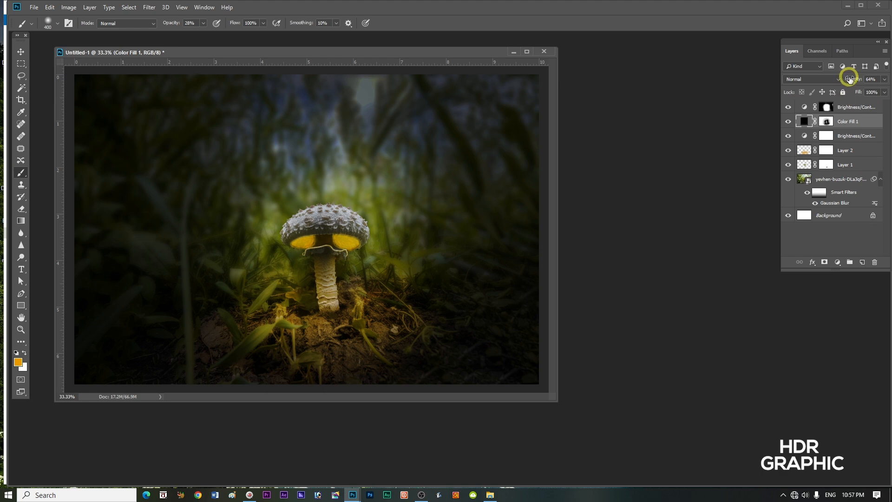
{"action": "left_click_drag", "start_coordinate": [851, 81], "coordinate": [858, 79]}
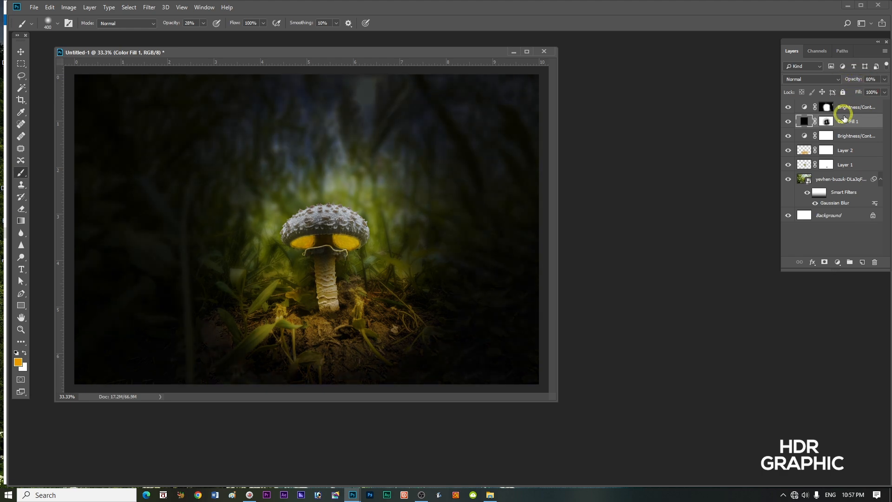
Step: Darken the mushroom's surroundings with white on the Color Fill 1 mask, using an 800 px brush at 20% opacity and 31% flow
{"action": "left_click", "coordinate": [825, 122]}
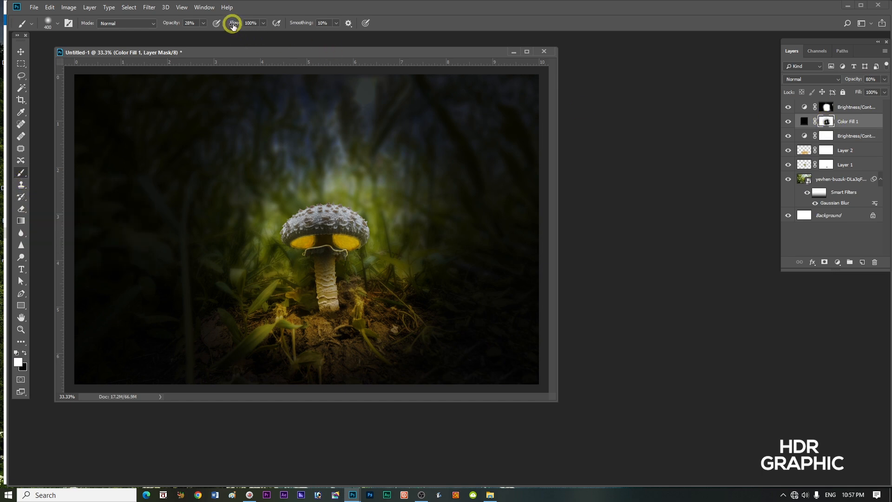
{"action": "left_click_drag", "start_coordinate": [231, 24], "coordinate": [228, 26]}
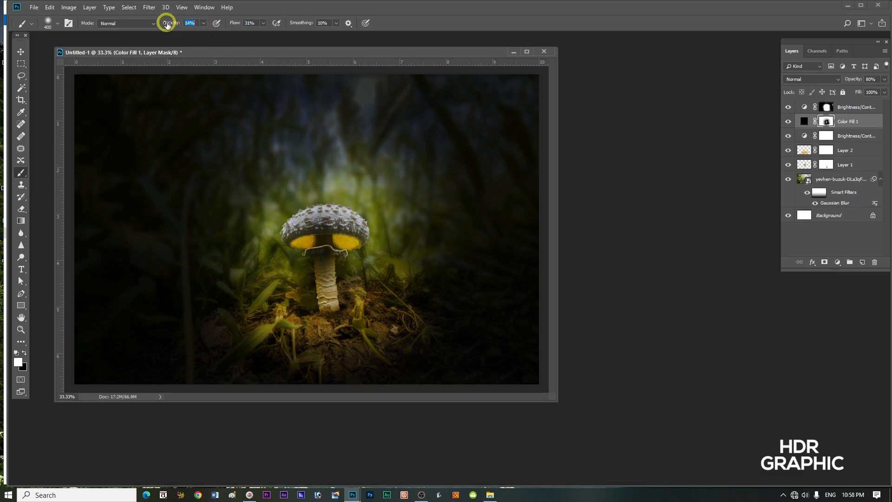
{"action": "key", "text": "bracketright"}
{"action": "key", "text": "bracketright"}
{"action": "key", "text": "bracketright"}
{"action": "key", "text": "bracketright"}
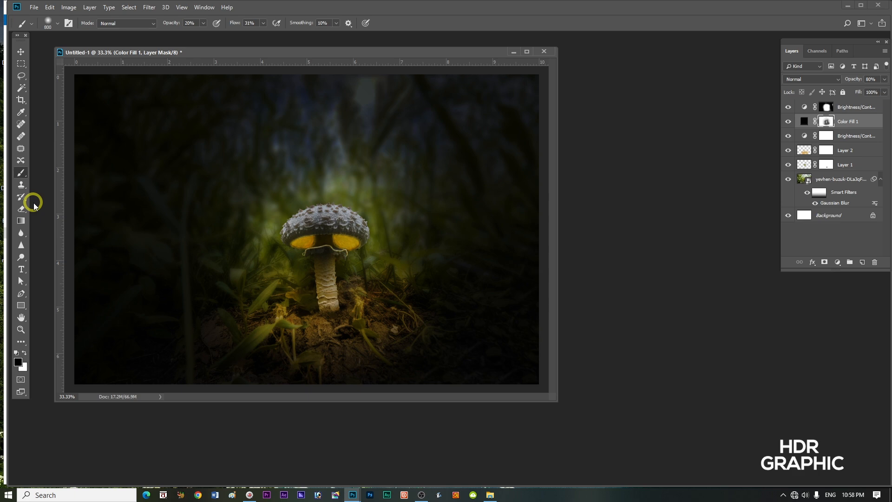
Step: Set Color Fill 1's opacity to 83% and brush black on its mask over the lower-left grass
{"action": "key", "text": "x"}
{"action": "left_click", "coordinate": [345, 453]}
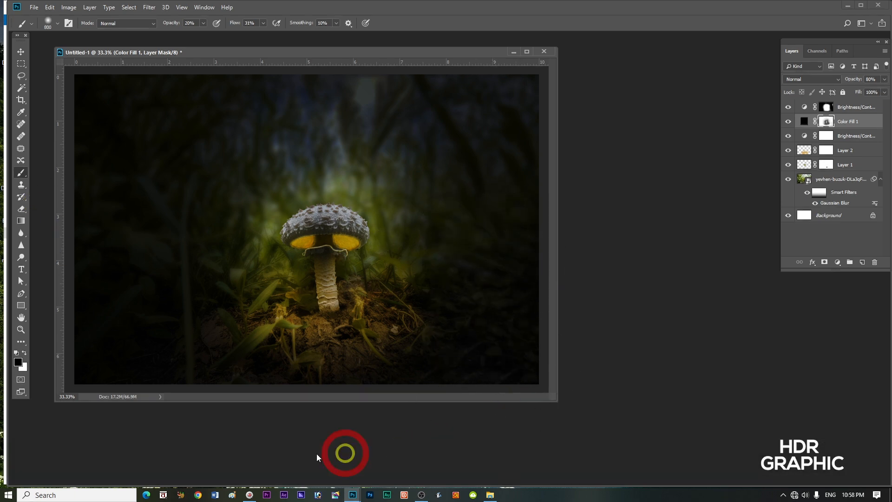
{"action": "left_click", "coordinate": [132, 430]}
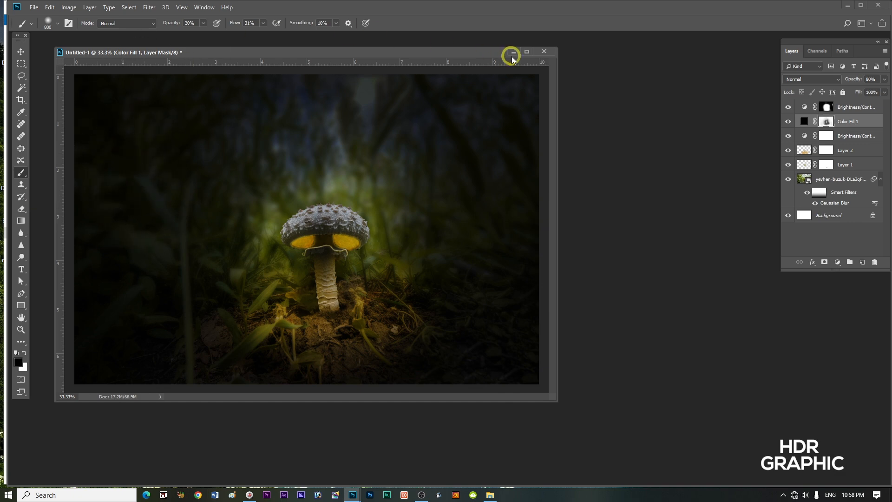
{"action": "key", "text": "x"}
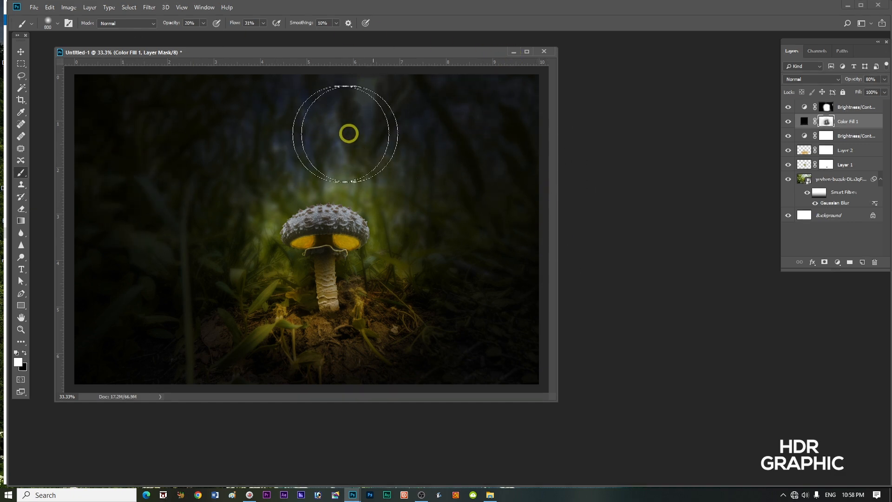
{"action": "left_click", "coordinate": [851, 79]}
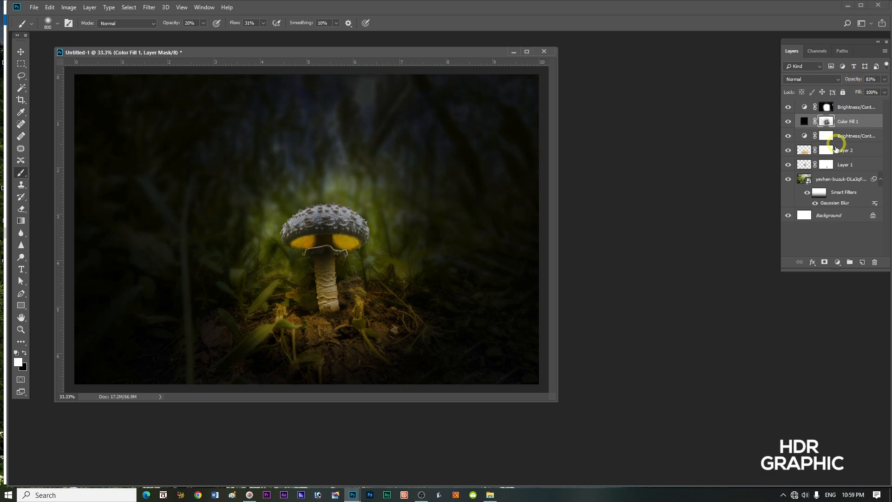
{"action": "key", "text": "x"}
{"action": "mouse_move", "coordinate": [136, 294]}
{"action": "left_mouse_down"}
{"action": "mouse_move", "coordinate": [146, 246]}
{"action": "mouse_move", "coordinate": [105, 373]}
{"action": "mouse_move", "coordinate": [163, 369]}
{"action": "left_mouse_up"}
Step: Create a new layer above Layer 2 and set its blend mode to Soft Light
{"action": "left_click", "coordinate": [843, 150]}
{"action": "left_click", "coordinate": [861, 263]}
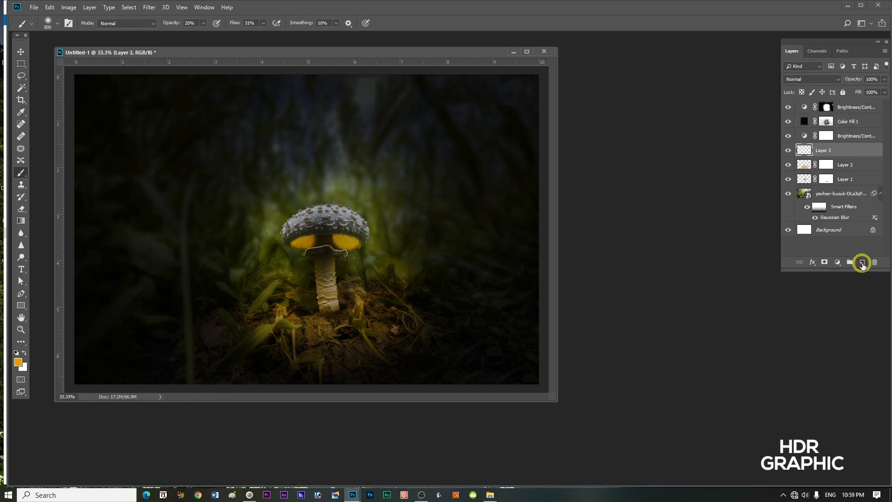
{"action": "left_click", "coordinate": [830, 83]}
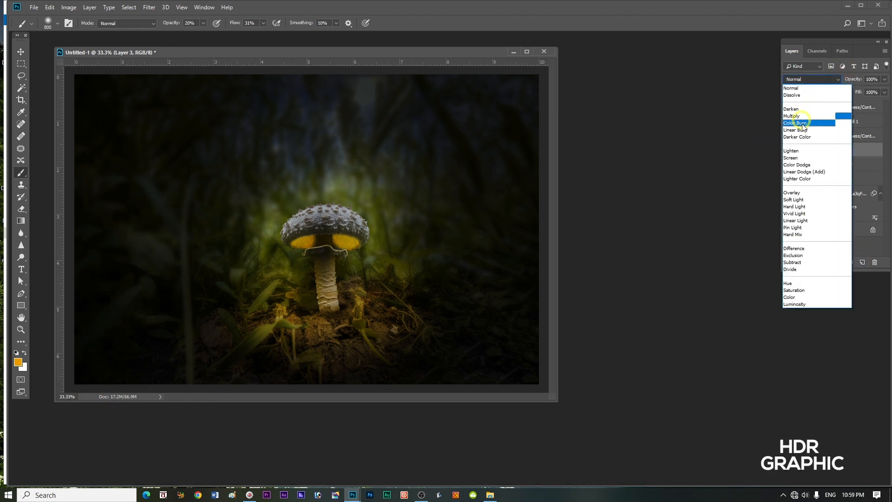
{"action": "left_click", "coordinate": [808, 200]}
Step: Paint orange on Layer 3 across the ground along the image's lower edge with a 500 px brush at 20% opacity
{"action": "key", "text": "bracketleft"}
{"action": "key", "text": "bracketleft"}
{"action": "key", "text": "bracketleft"}
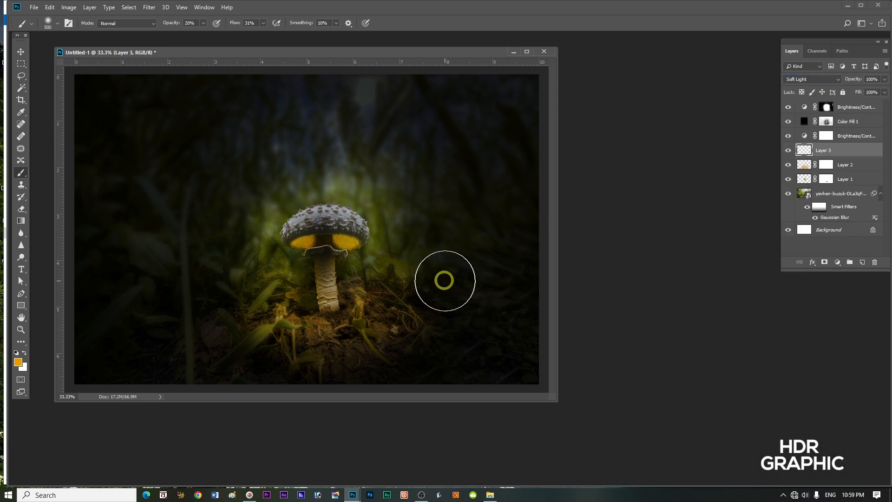
{"action": "mouse_move", "coordinate": [465, 338]}
{"action": "left_mouse_down"}
{"action": "mouse_move", "coordinate": [456, 272]}
{"action": "mouse_move", "coordinate": [458, 362]}
{"action": "mouse_move", "coordinate": [417, 376]}
{"action": "left_mouse_up"}
{"action": "mouse_move", "coordinate": [334, 374]}
{"action": "left_mouse_down"}
{"action": "mouse_move", "coordinate": [215, 273]}
{"action": "mouse_move", "coordinate": [169, 344]}
{"action": "mouse_move", "coordinate": [223, 348]}
{"action": "mouse_move", "coordinate": [163, 374]}
{"action": "left_mouse_up"}
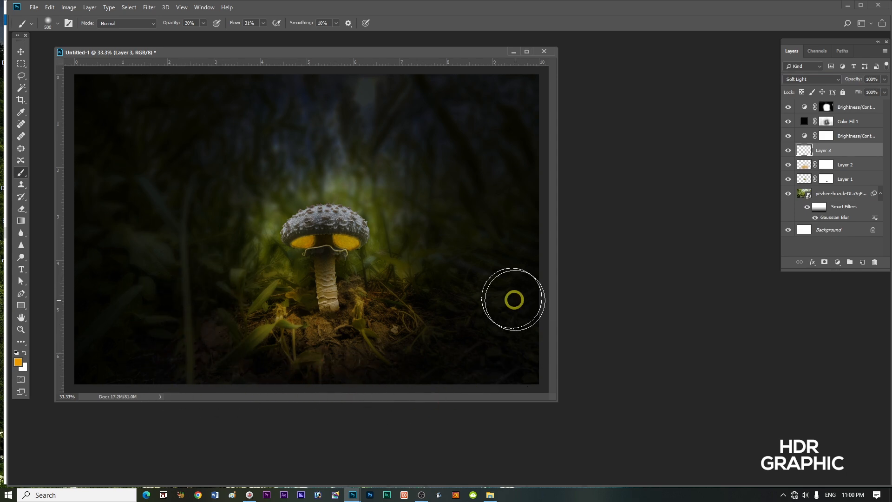
{"action": "left_click_drag", "start_coordinate": [422, 370], "coordinate": [222, 398]}
Step: Toggle Layer 2's visibility to compare the ground with and without its orange light, leaving the layer shown
{"action": "left_click", "coordinate": [788, 165]}
{"action": "left_click", "coordinate": [787, 166]}
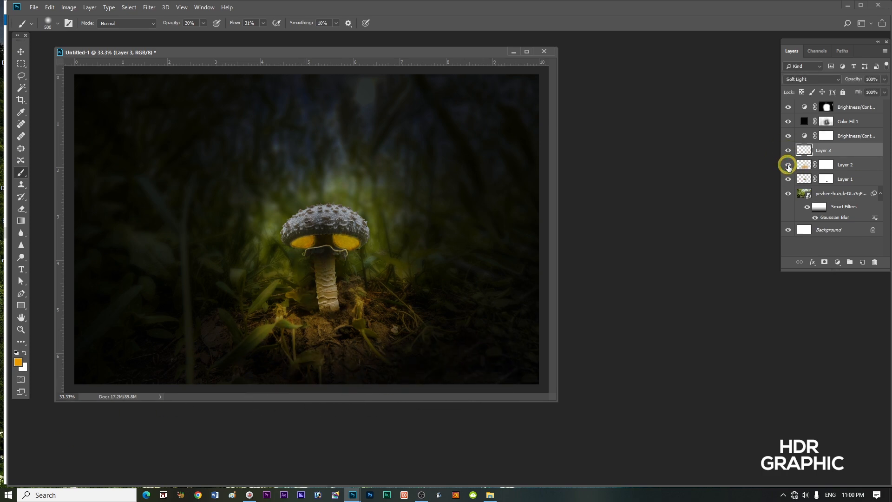
{"action": "left_click", "coordinate": [788, 165]}
{"action": "left_click", "coordinate": [787, 149]}
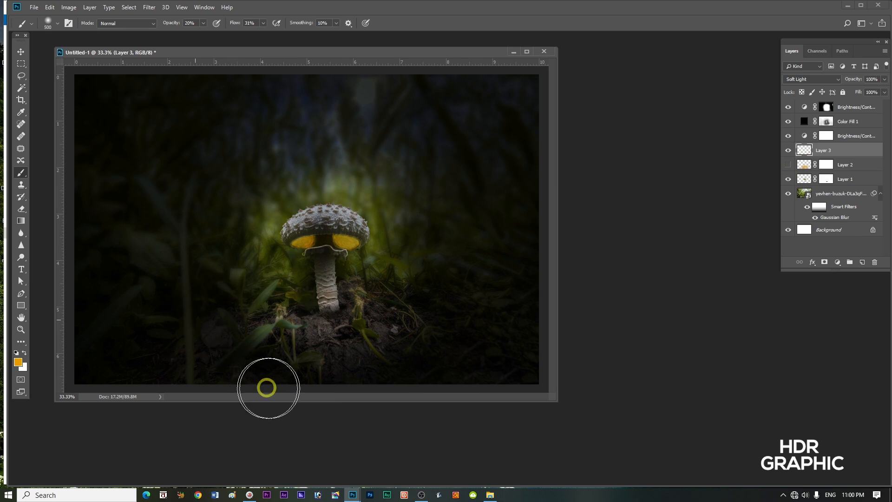
{"action": "left_click", "coordinate": [310, 400]}
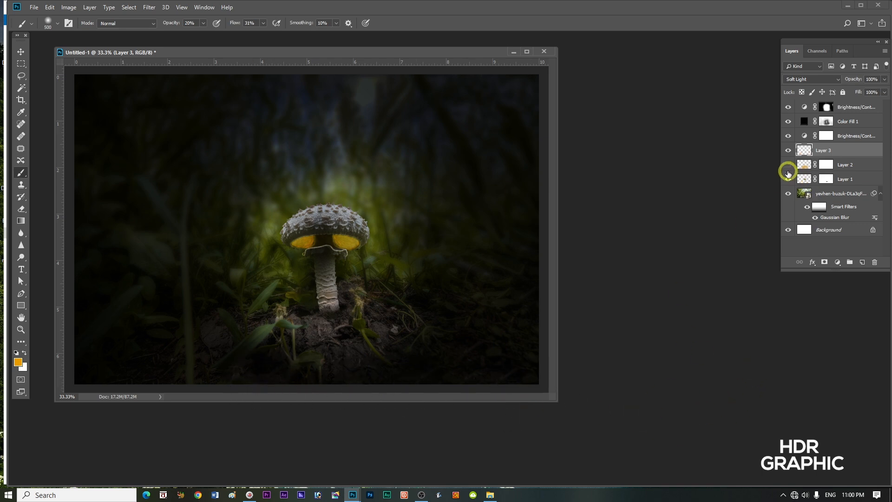
{"action": "left_click", "coordinate": [788, 166]}
Step: Set the uppermost Brightness/Contrast layer's opacity to 58%, and compare the image with Color Fill 1 hidden and shown
{"action": "left_click", "coordinate": [844, 109]}
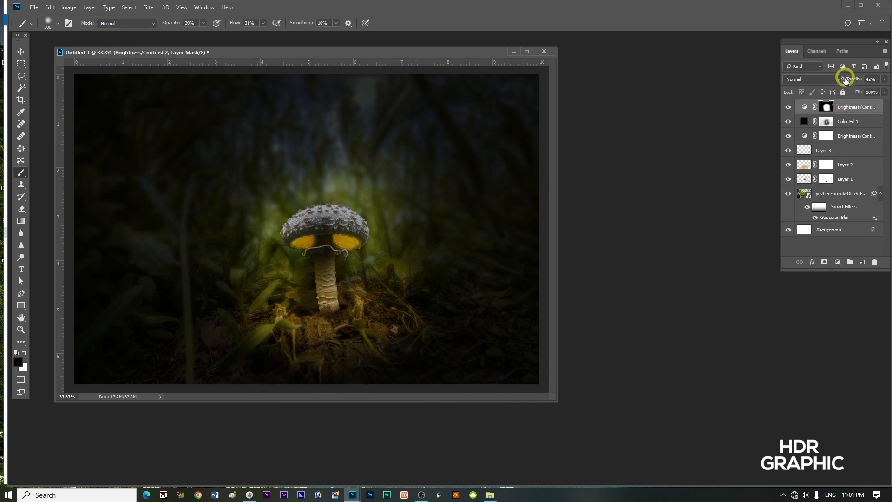
{"action": "left_click_drag", "start_coordinate": [848, 81], "coordinate": [851, 80]}
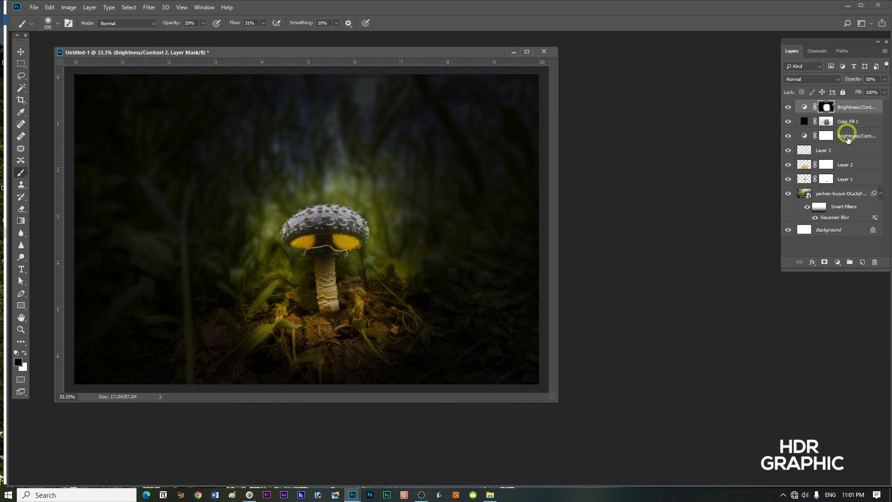
{"action": "left_click", "coordinate": [789, 122]}
{"action": "left_click", "coordinate": [788, 122]}
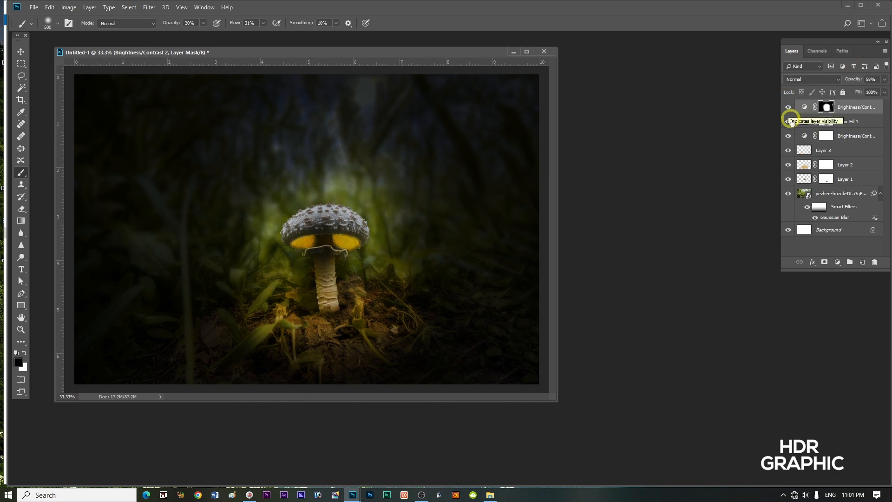
{"action": "left_click", "coordinate": [787, 122]}
{"action": "left_click", "coordinate": [786, 121]}
{"action": "left_click", "coordinate": [836, 122]}
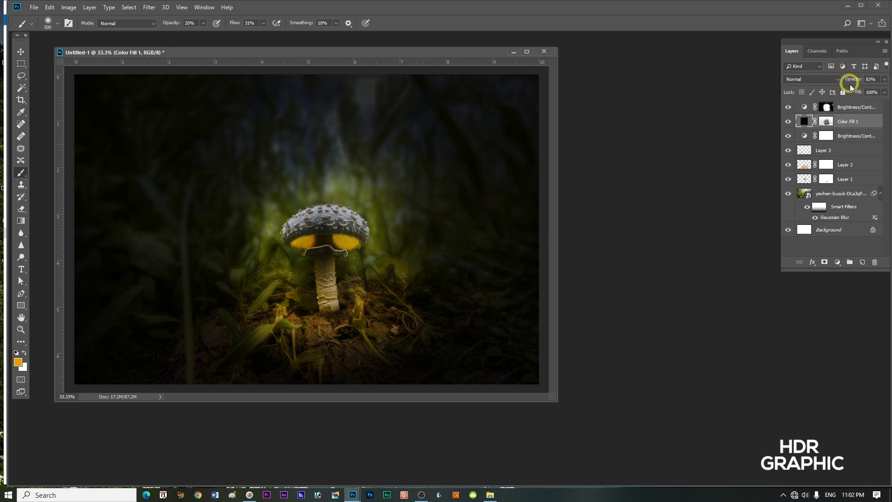
Step: Load the mushroom outline from Layer 1 as a selection, target the Color Fill 1 mask, and invert the selection
{"action": "left_click", "coordinate": [803, 178]}
{"action": "left_click", "coordinate": [804, 179], "text": "ctrl"}
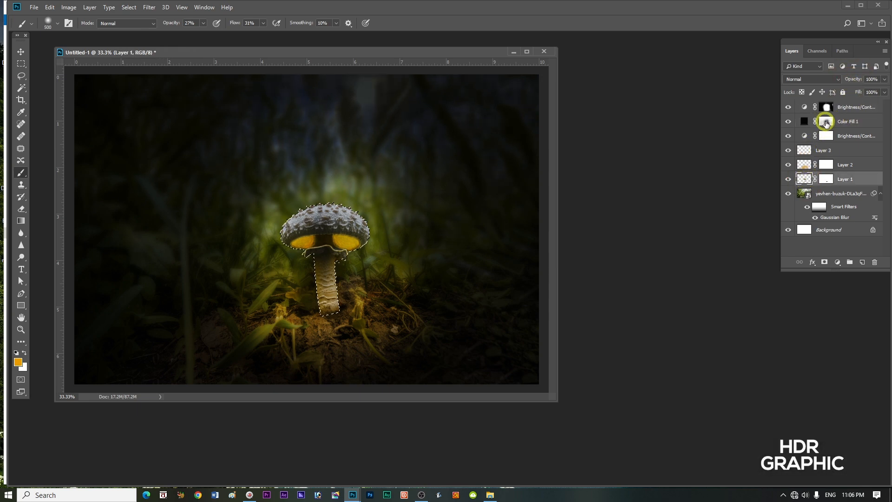
{"action": "left_click", "coordinate": [826, 122]}
{"action": "key", "text": "ctrl+shift+i"}
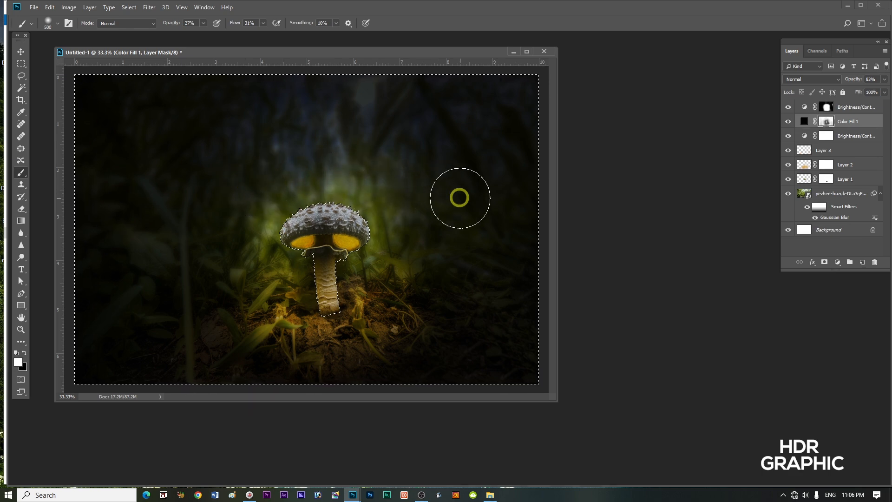
Step: Paint white on the Color Fill 1 mask around the mushroom with a 500 px brush at 13% opacity, and deselect
{"action": "key", "text": "1"}
{"action": "key", "text": "3"}
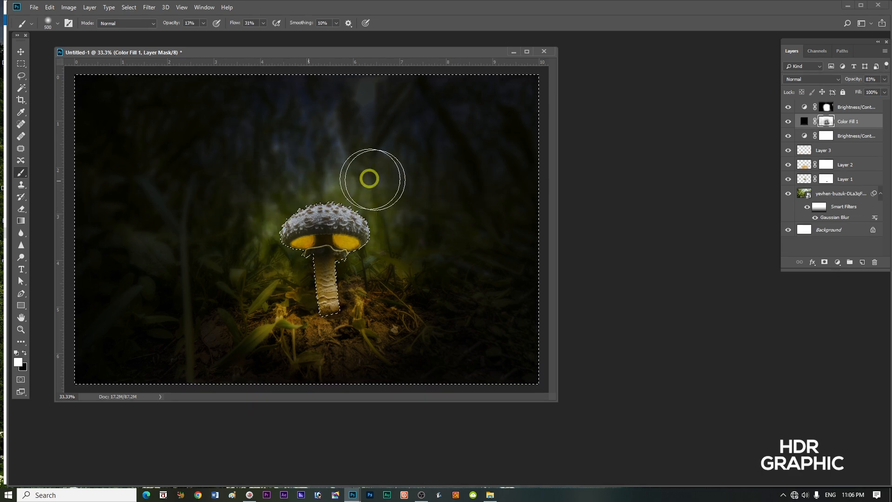
{"action": "mouse_move", "coordinate": [370, 179]}
{"action": "left_mouse_down"}
{"action": "mouse_move", "coordinate": [263, 213]}
{"action": "mouse_move", "coordinate": [459, 232]}
{"action": "mouse_move", "coordinate": [364, 249]}
{"action": "mouse_move", "coordinate": [454, 252]}
{"action": "left_mouse_up"}
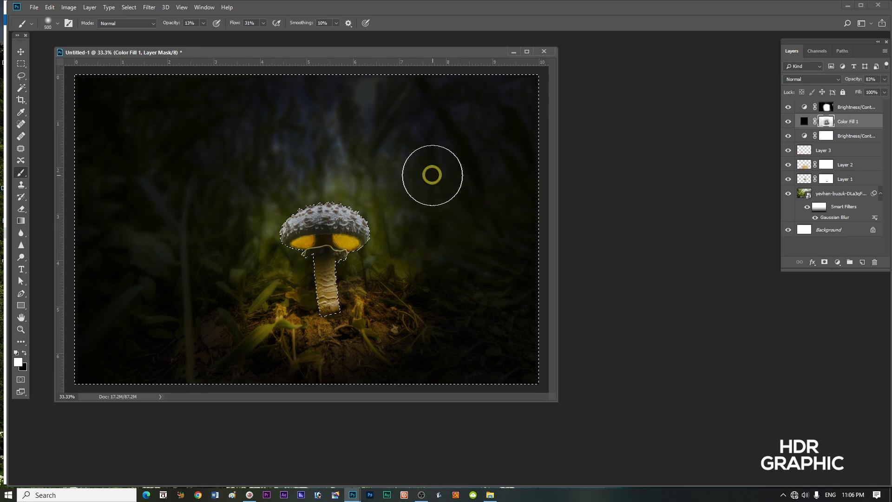
{"action": "mouse_move", "coordinate": [432, 175]}
{"action": "left_mouse_down"}
{"action": "mouse_move", "coordinate": [435, 195]}
{"action": "mouse_move", "coordinate": [223, 193]}
{"action": "mouse_move", "coordinate": [185, 168]}
{"action": "left_mouse_up"}
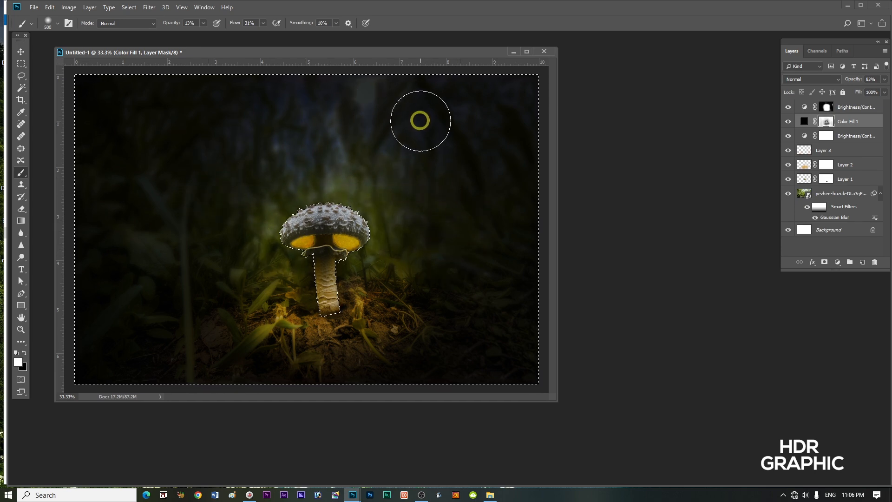
{"action": "key", "text": "ctrl+d"}
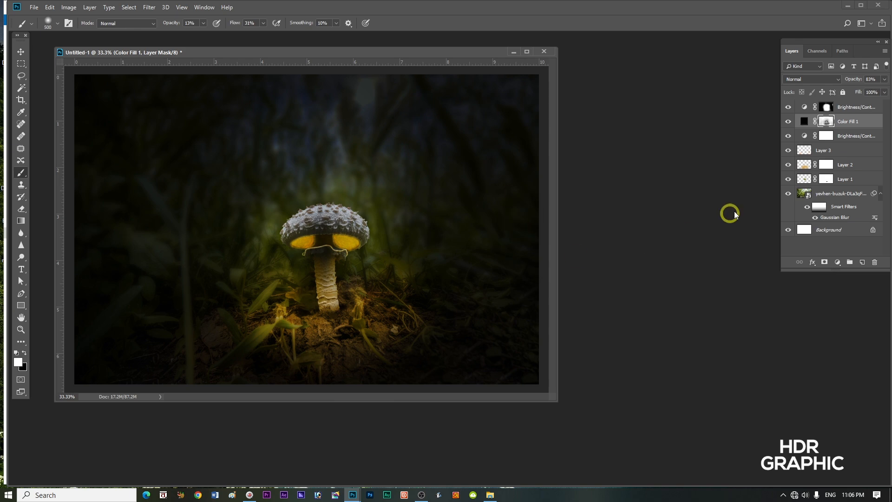
Step: Compare the image with Color Fill 1 hidden and shown, and select the uppermost Brightness/Contrast layer's mask
{"action": "left_click", "coordinate": [787, 121]}
{"action": "left_click", "coordinate": [788, 121]}
{"action": "left_click", "coordinate": [827, 108]}
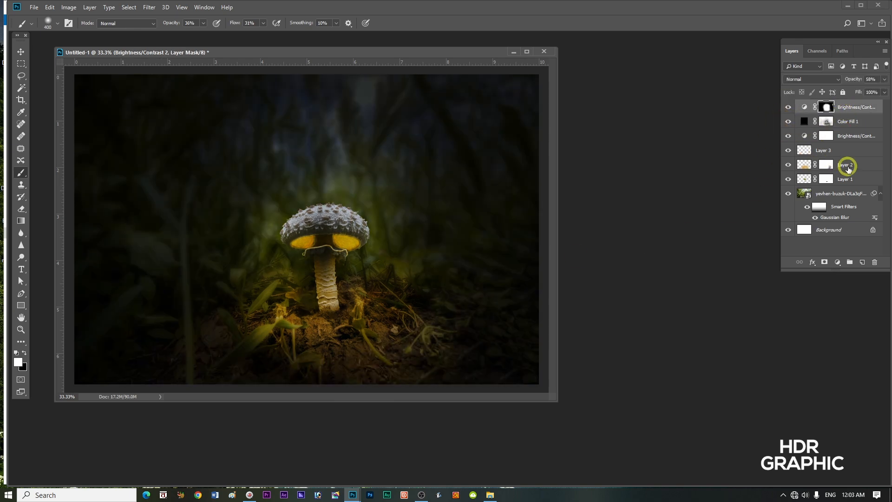
Step: Add a Brightness/Contrast adjustment clipped to Layer 2 with brightness 76 and contrast 43, and compare the image with and without it
{"action": "left_click", "coordinate": [848, 169]}
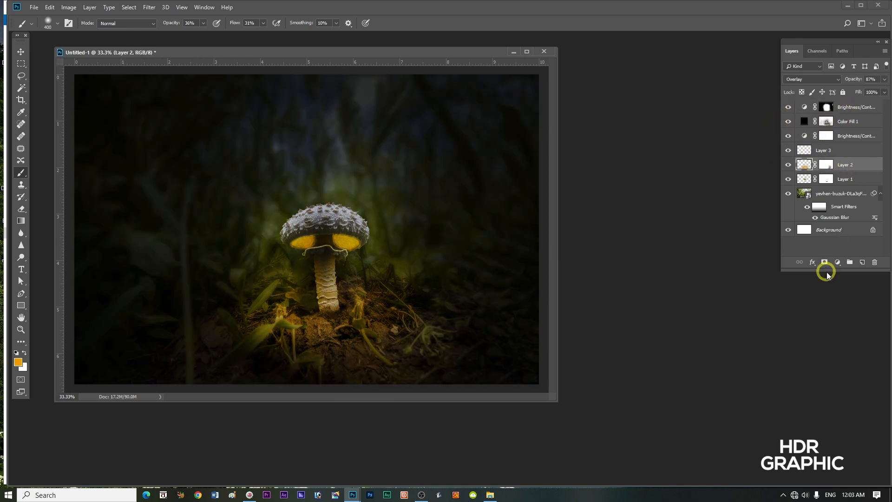
{"action": "left_click", "coordinate": [837, 262]}
{"action": "left_click", "coordinate": [833, 299]}
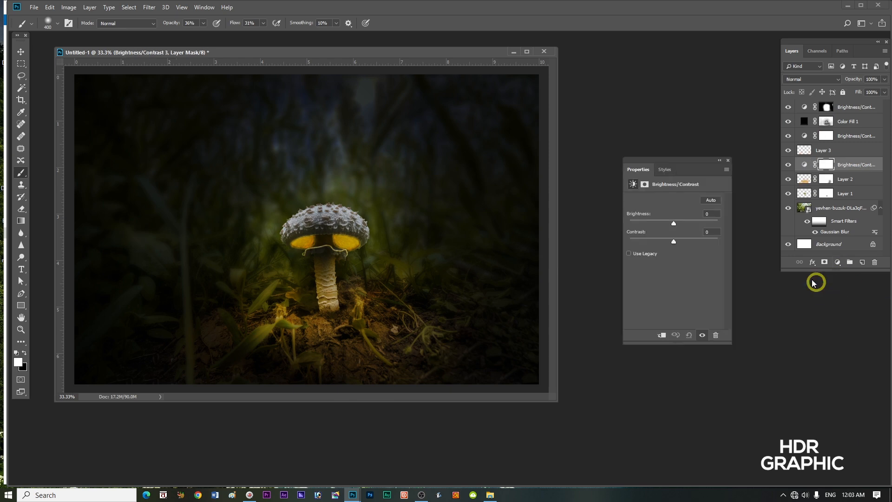
{"action": "left_click", "coordinate": [663, 335]}
{"action": "left_click_drag", "start_coordinate": [676, 224], "coordinate": [696, 225]}
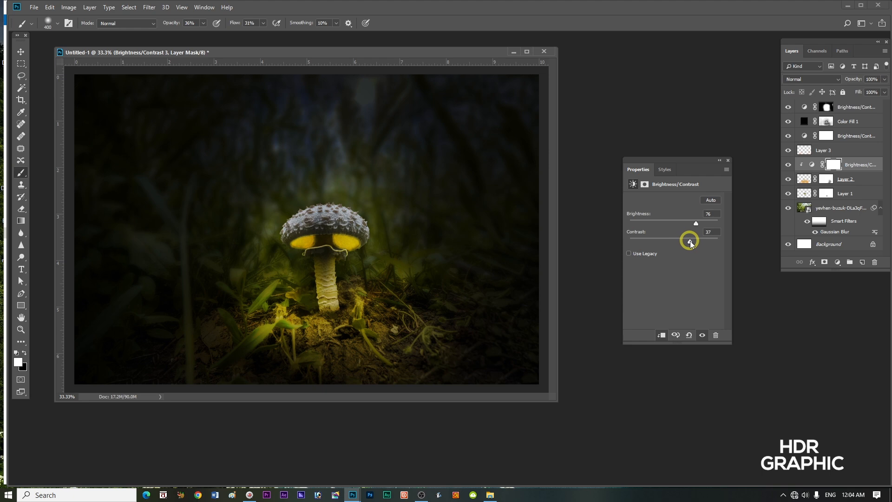
{"action": "left_click", "coordinate": [701, 335]}
{"action": "left_click", "coordinate": [702, 335]}
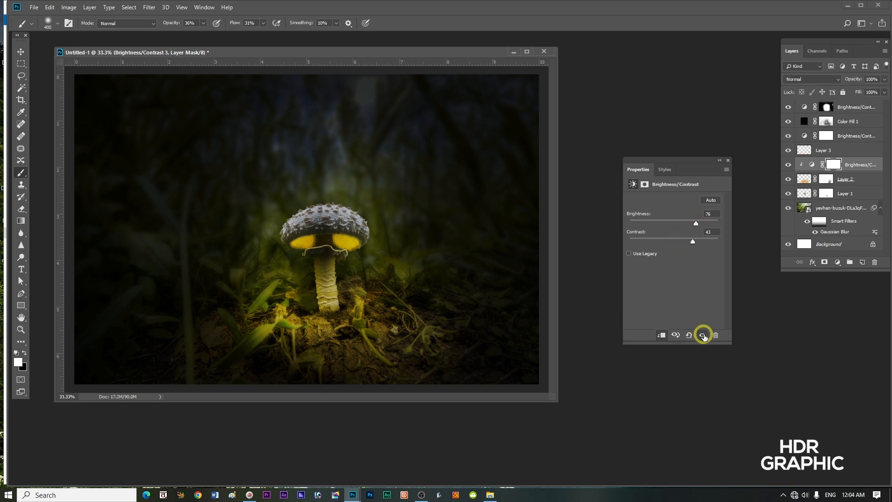
{"action": "left_click", "coordinate": [727, 159]}
Step: Paint black over the mushroom's gills on the clipped Brightness/Contrast mask with a 250 px brush at 36% opacity
{"action": "left_click", "coordinate": [22, 173]}
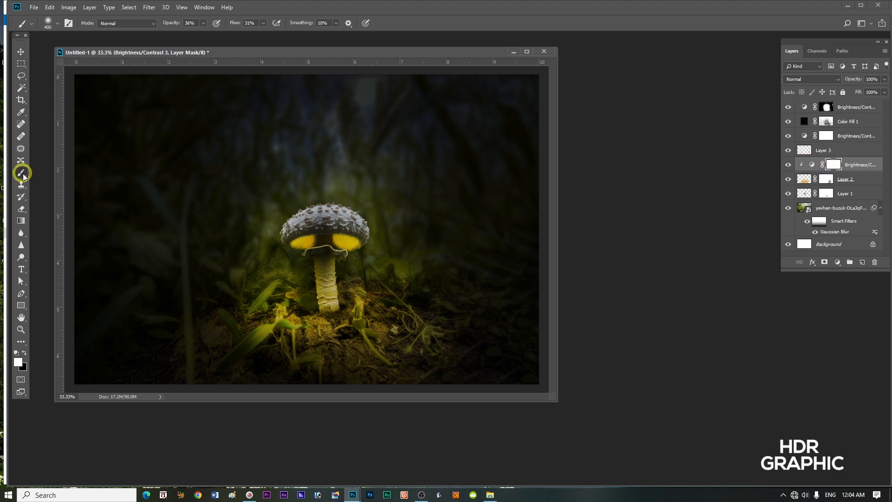
{"action": "left_click", "coordinate": [25, 352]}
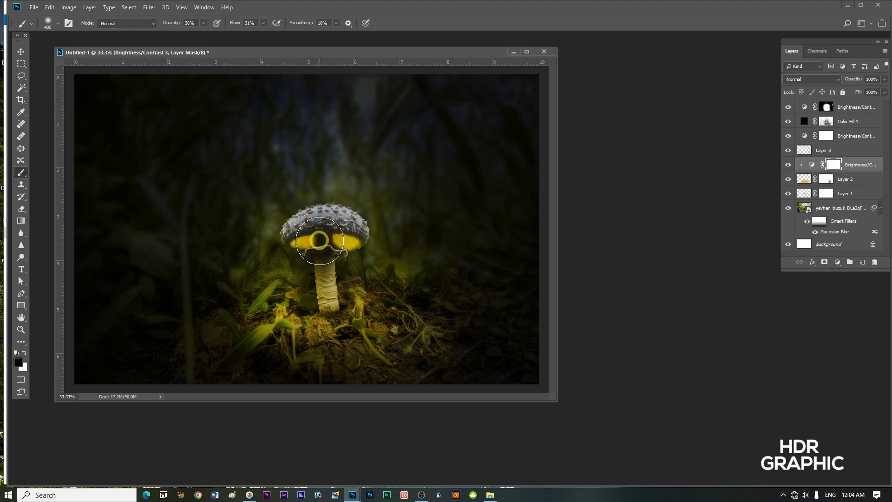
{"action": "key", "text": "bracketright"}
{"action": "key", "text": "bracketleft"}
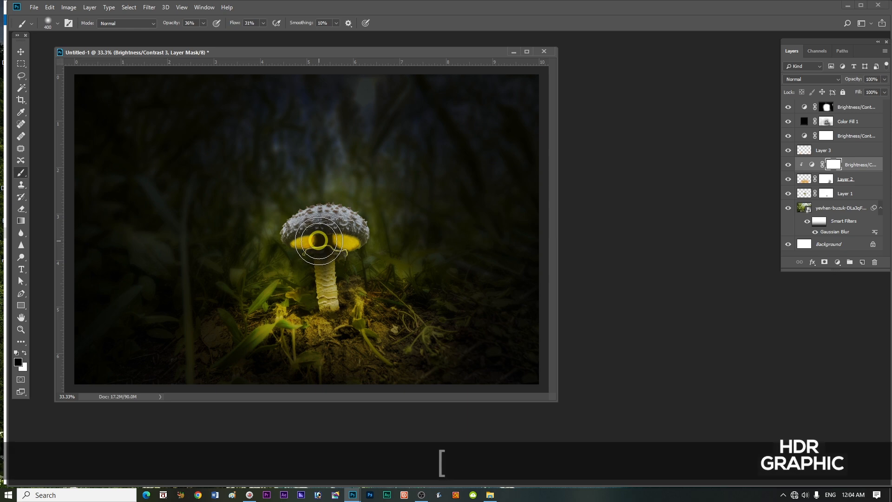
{"action": "key", "text": "bracketleft"}
{"action": "key", "text": "bracketleft"}
{"action": "left_click_drag", "start_coordinate": [301, 243], "coordinate": [353, 243]}
Step: Raise the brush opacity to 100% and mask the brightening off the gills completely, reducing the brush to 175 px
{"action": "left_click_drag", "start_coordinate": [173, 24], "coordinate": [452, 115]}
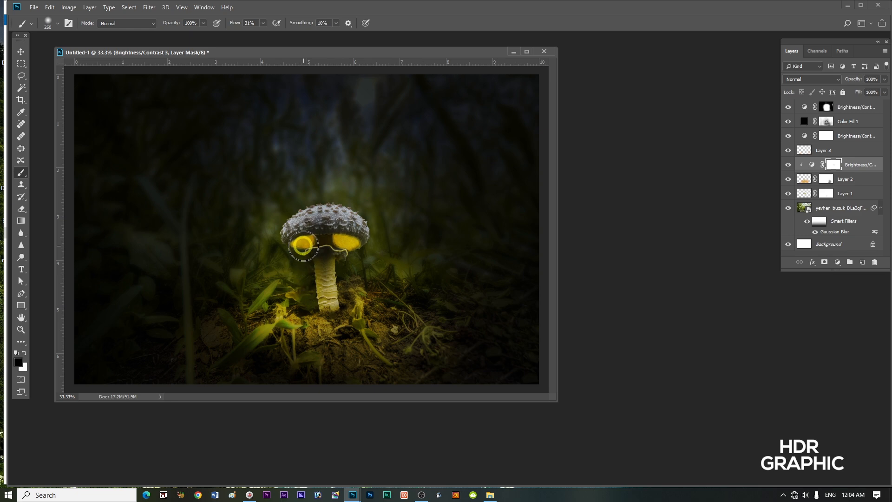
{"action": "mouse_move", "coordinate": [304, 246]}
{"action": "left_mouse_down"}
{"action": "mouse_move", "coordinate": [335, 239]}
{"action": "mouse_move", "coordinate": [354, 249]}
{"action": "mouse_move", "coordinate": [298, 247]}
{"action": "left_mouse_up"}
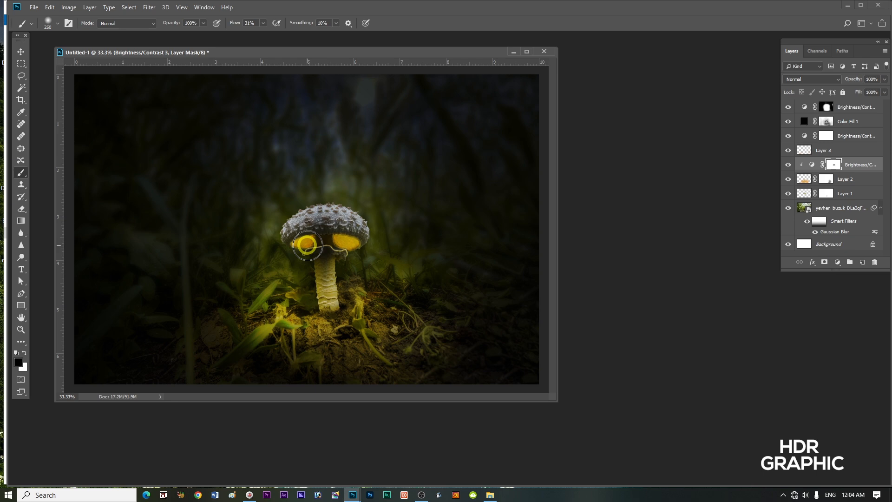
{"action": "key", "text": "bracketleft"}
{"action": "key", "text": "bracketleft"}
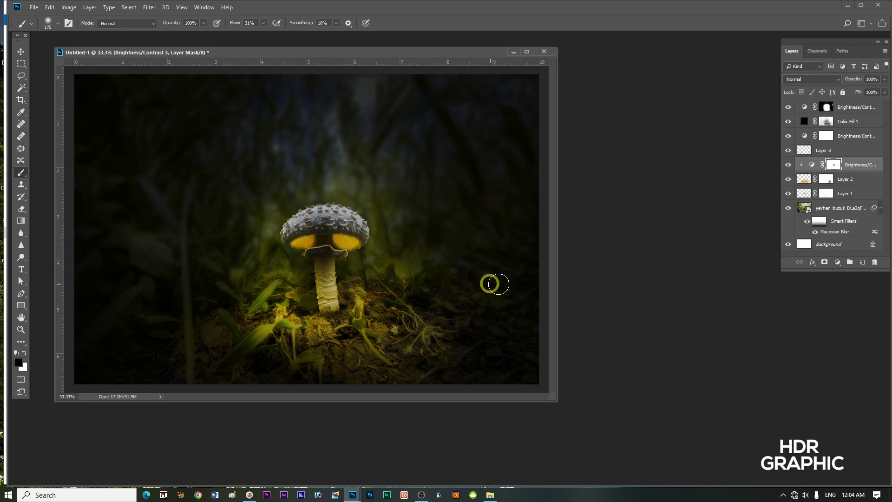
Step: Stamp all visible layers into a new layer above the uppermost Brightness/Contrast adjustment
{"action": "left_click", "coordinate": [843, 107]}
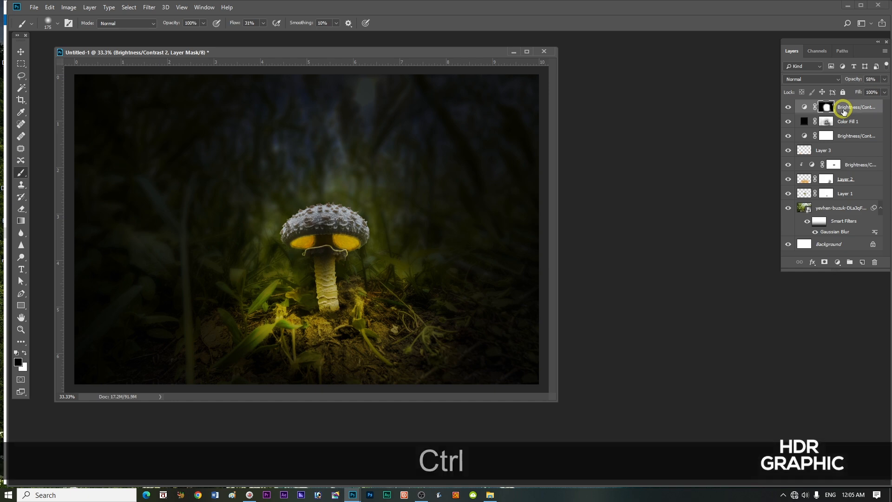
{"action": "key", "text": "ctrl+shift+alt+e"}
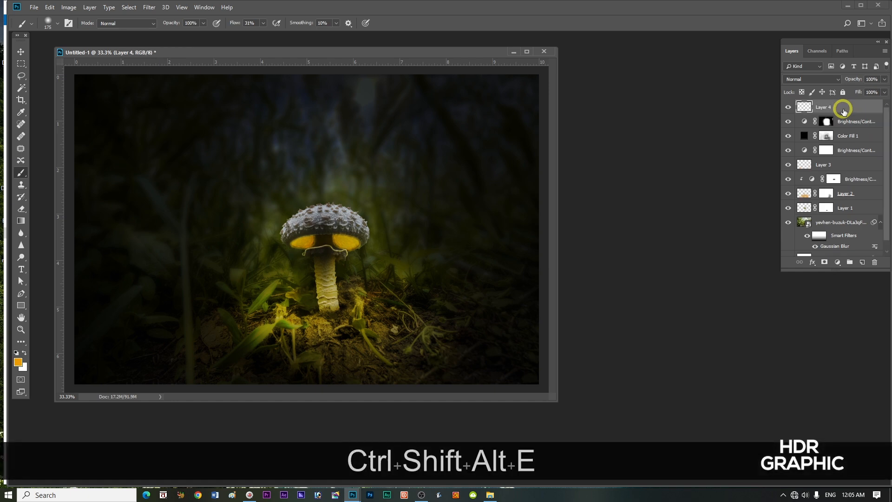